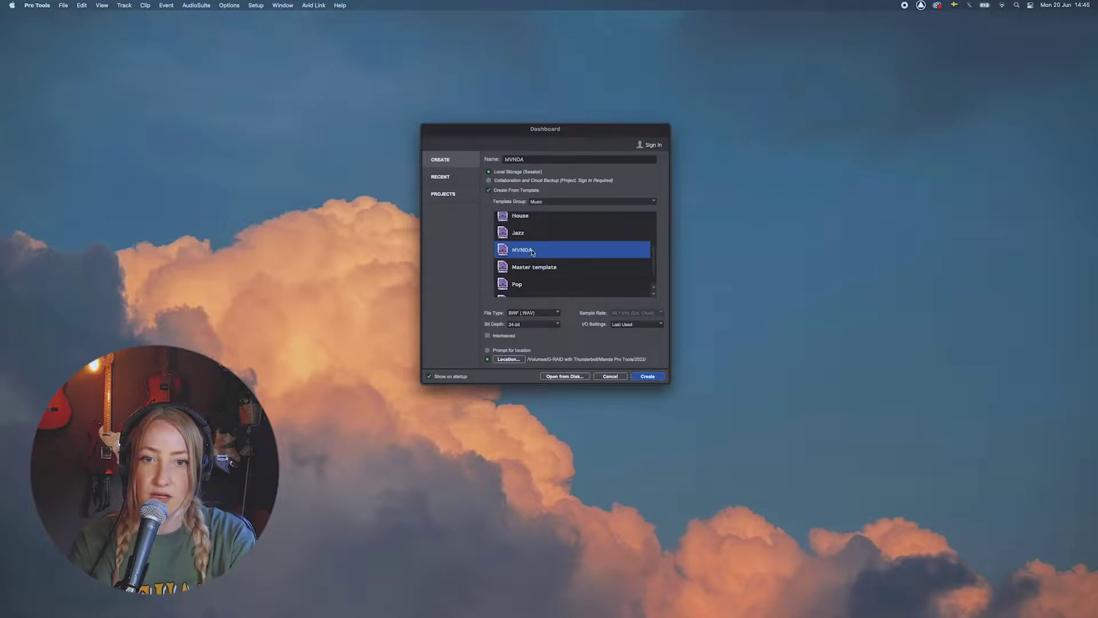
- Turn off creating from a template and name the new local session "gigant popcorn"
scroll(532, 253, "up", 3)
scroll(532, 253, "down", 2)
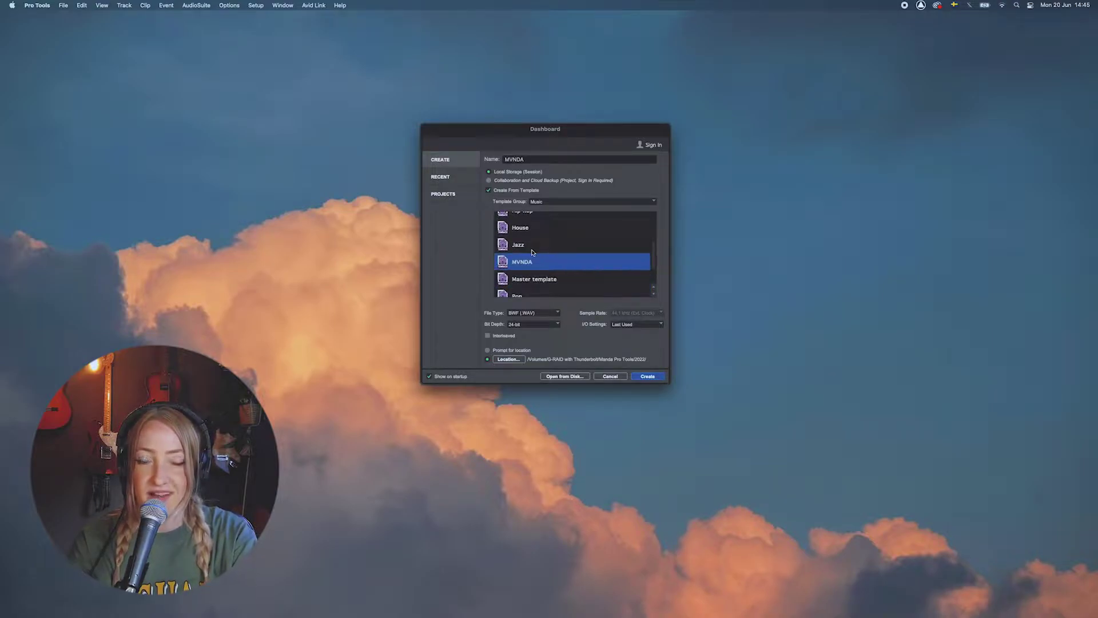
scroll(532, 253, "up", 5)
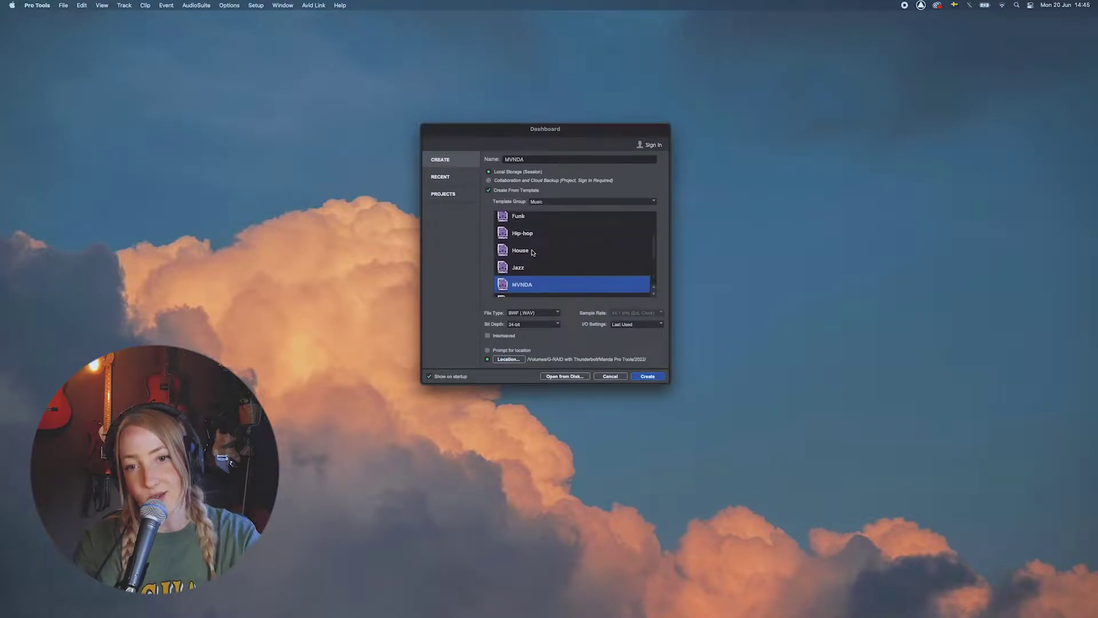
left_click(490, 191)
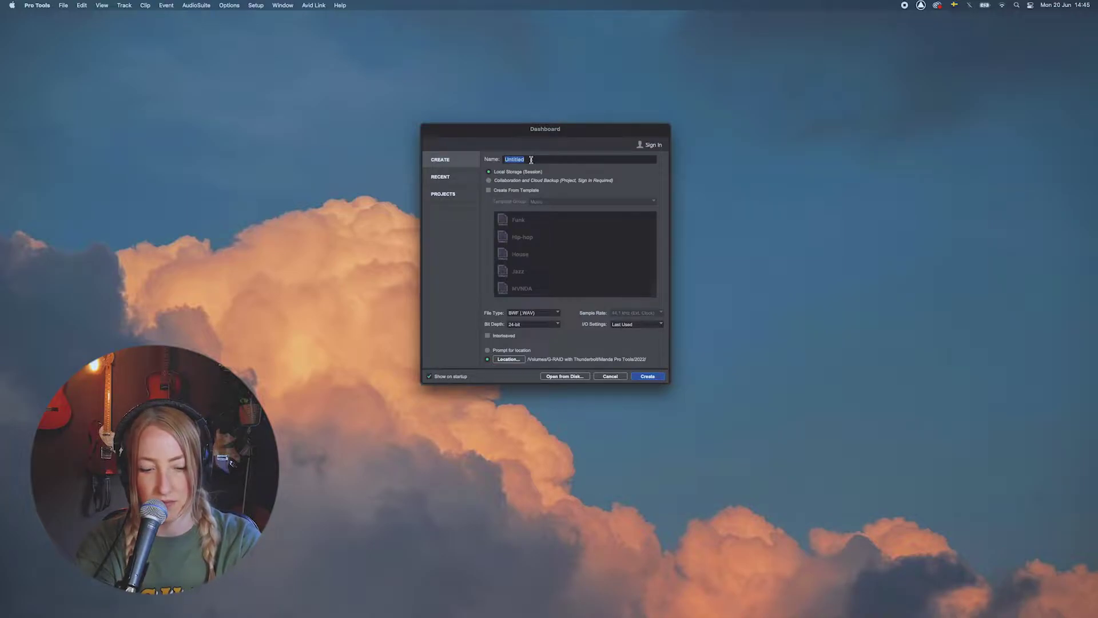
type("gigan")
type("t pop")
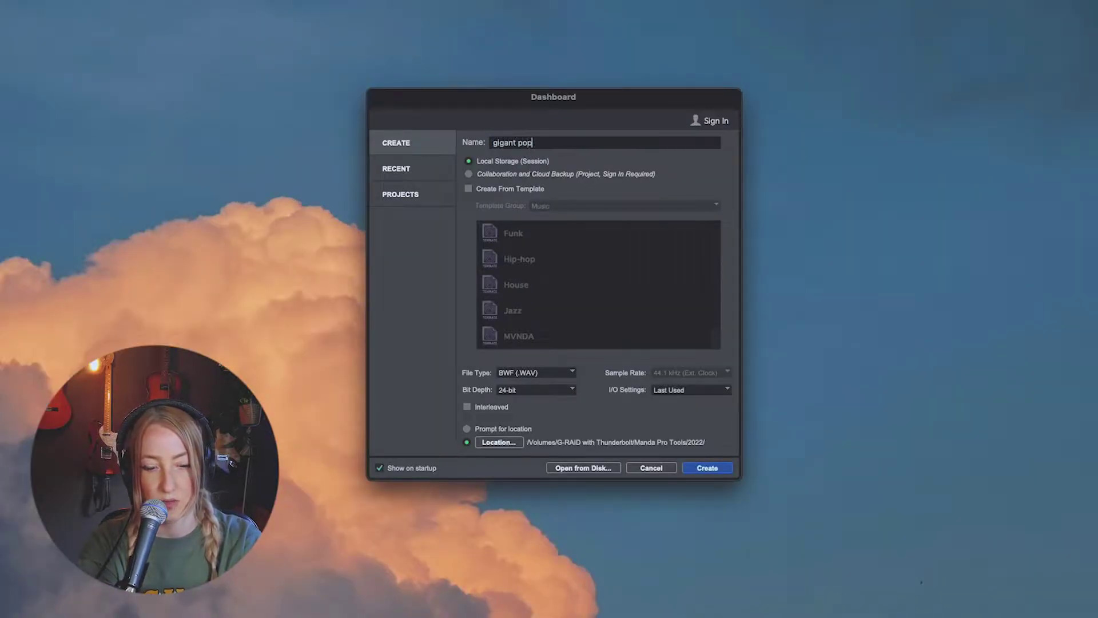
type("corn")
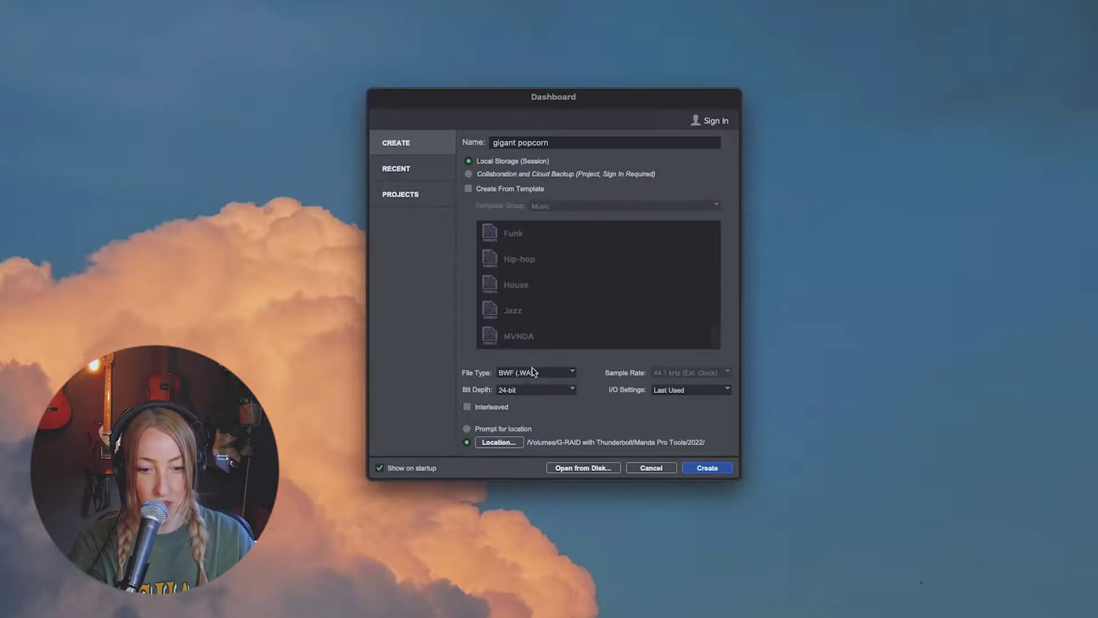
- Choose BWF (.WAV) as the session's file type and 44.1 kHz as its sample rate
left_click(550, 378)
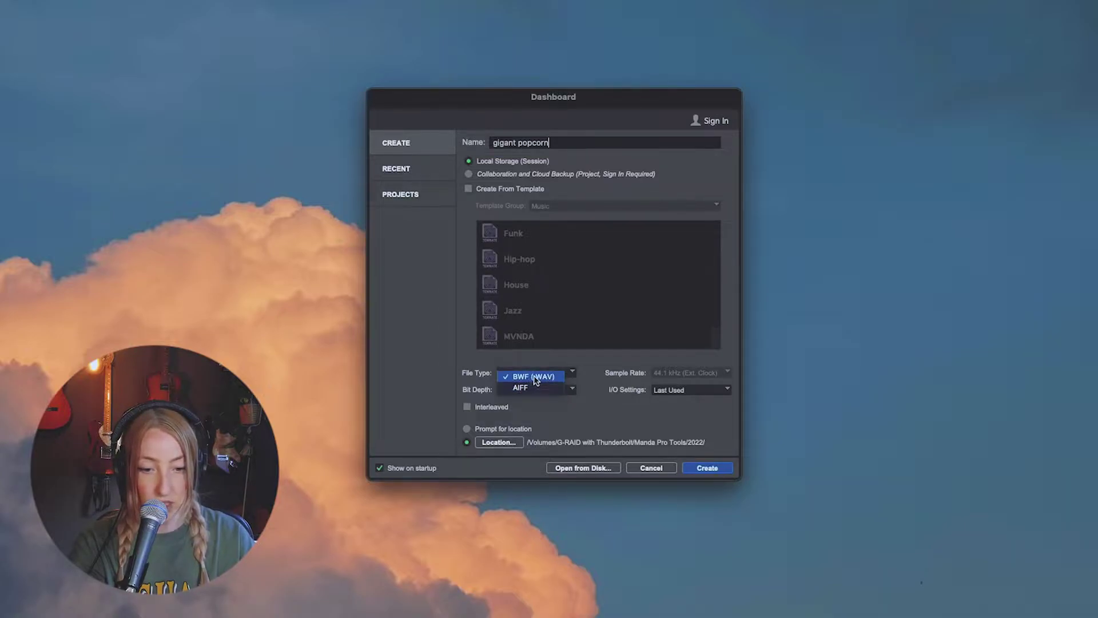
left_click(538, 378)
left_click(678, 375)
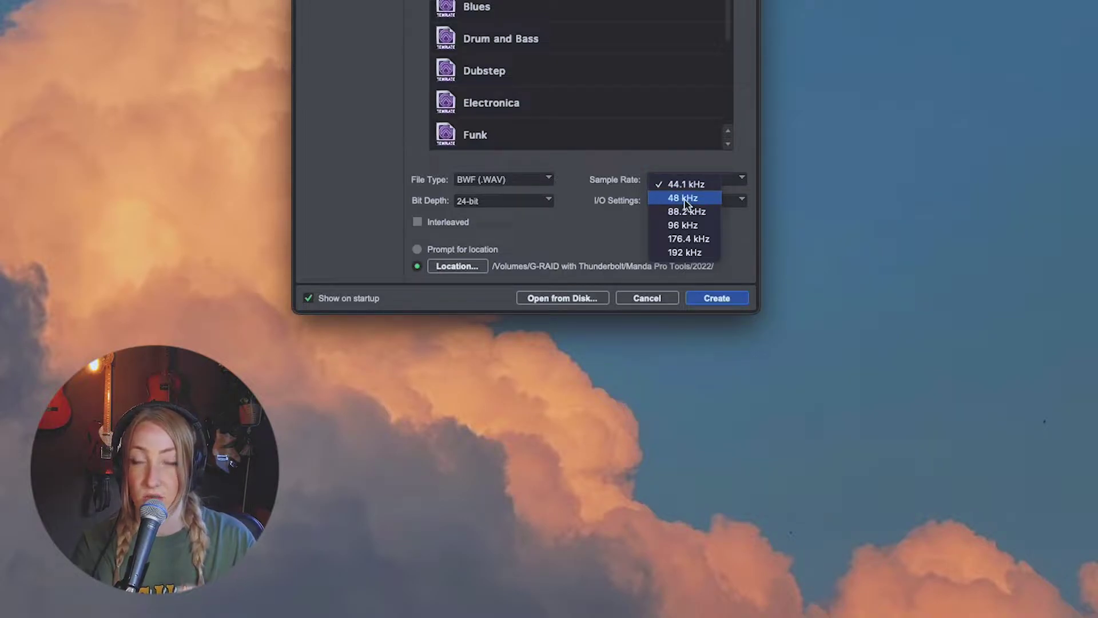
left_click(683, 184)
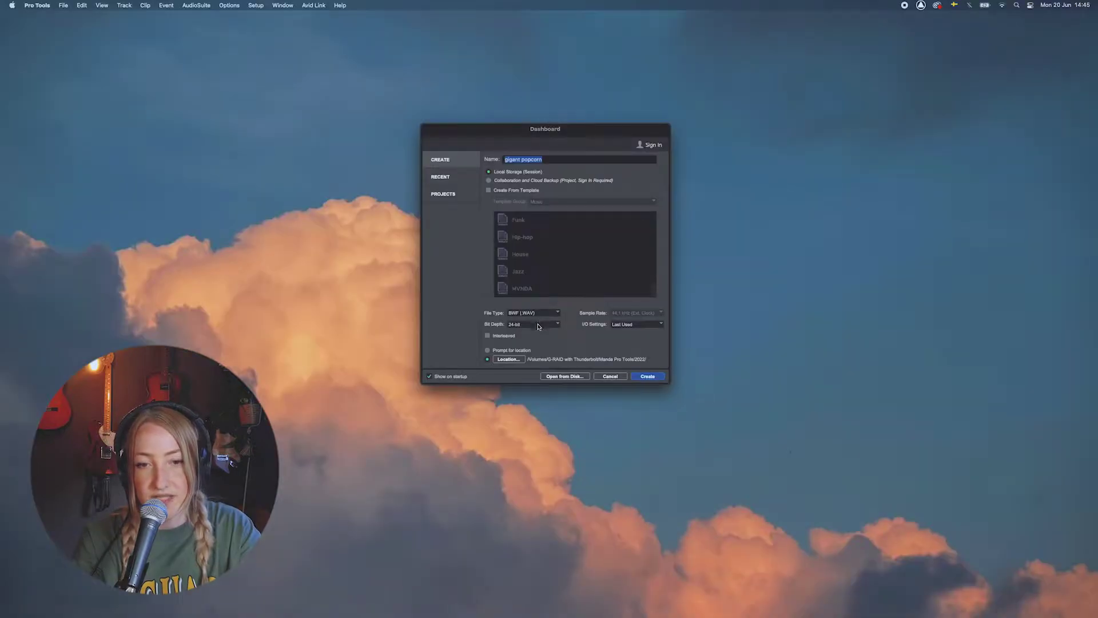
- Use 24-bit depth and Last Used I/O settings, then create the session without saving a detailed report
left_click(486, 202)
left_click(525, 327)
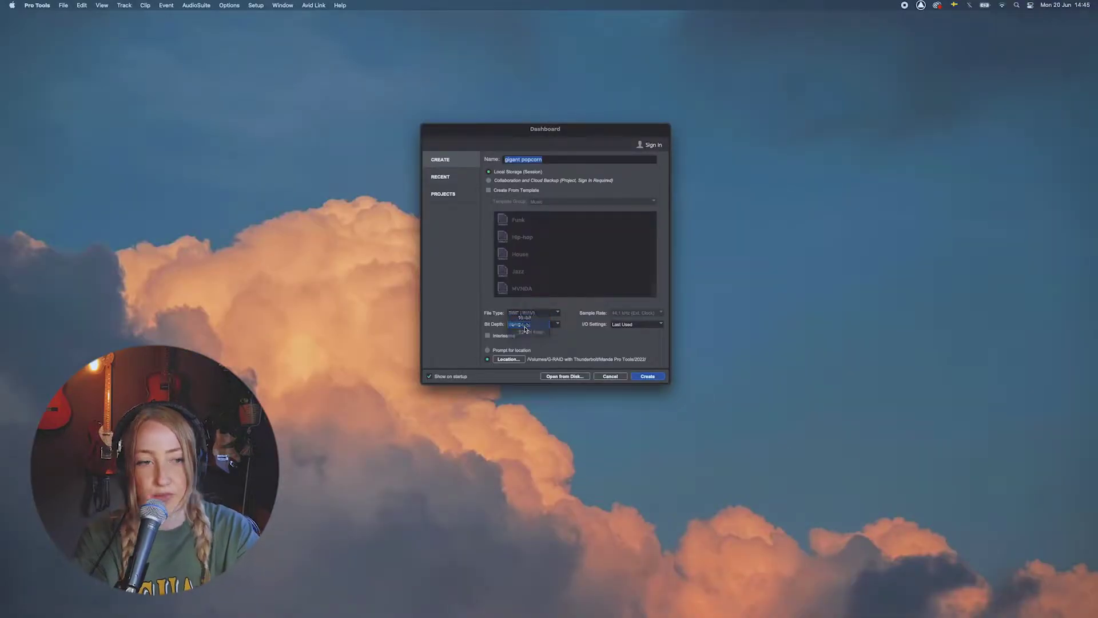
left_click(627, 325)
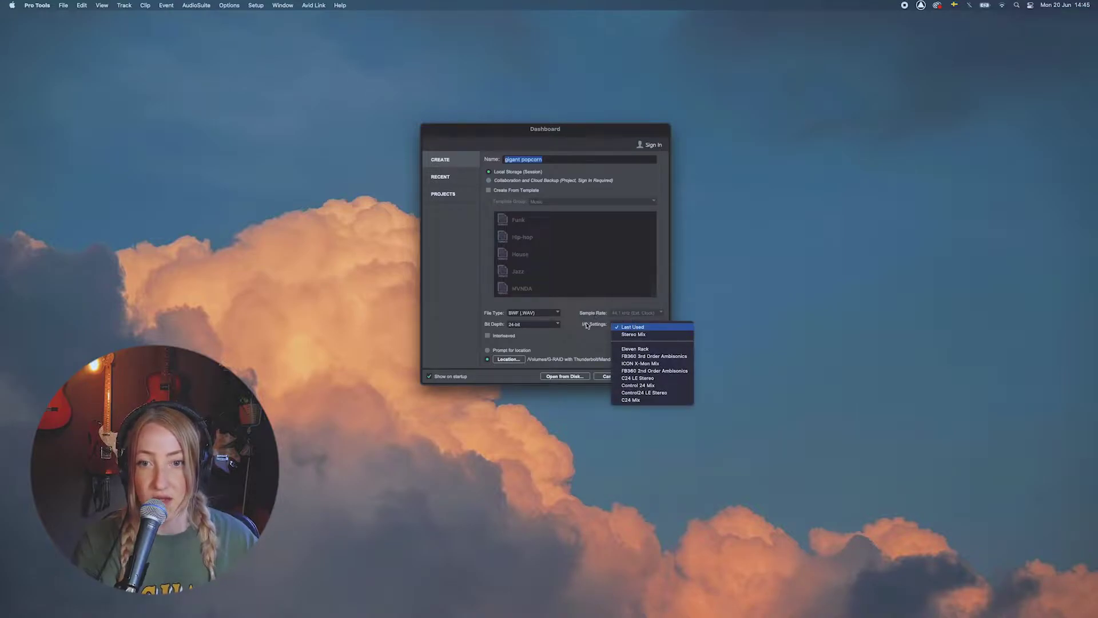
left_click(632, 328)
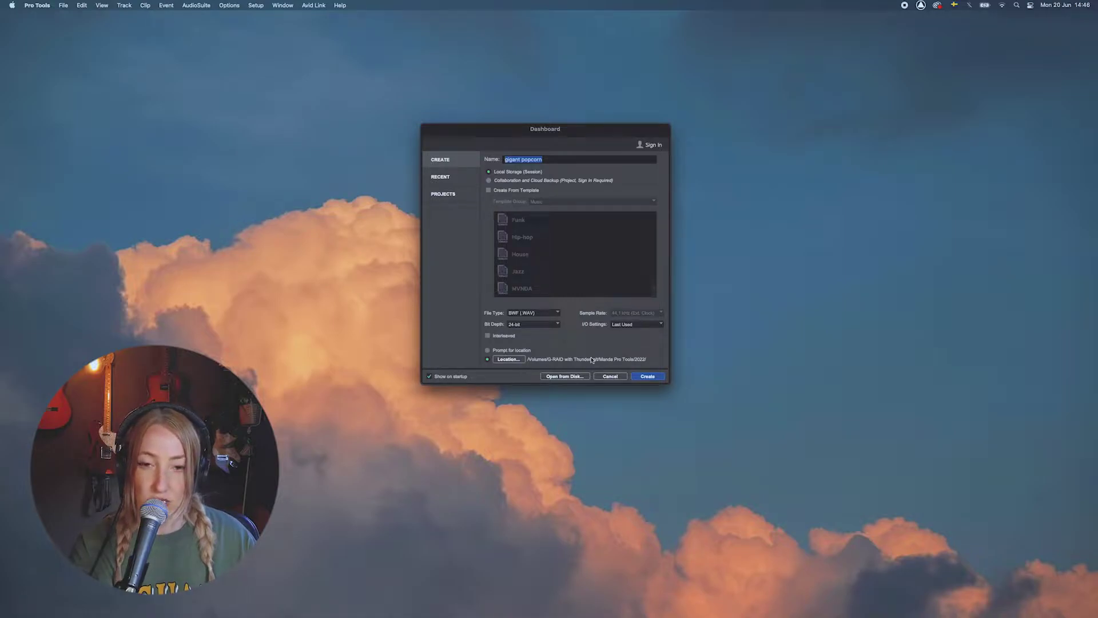
left_click(649, 377)
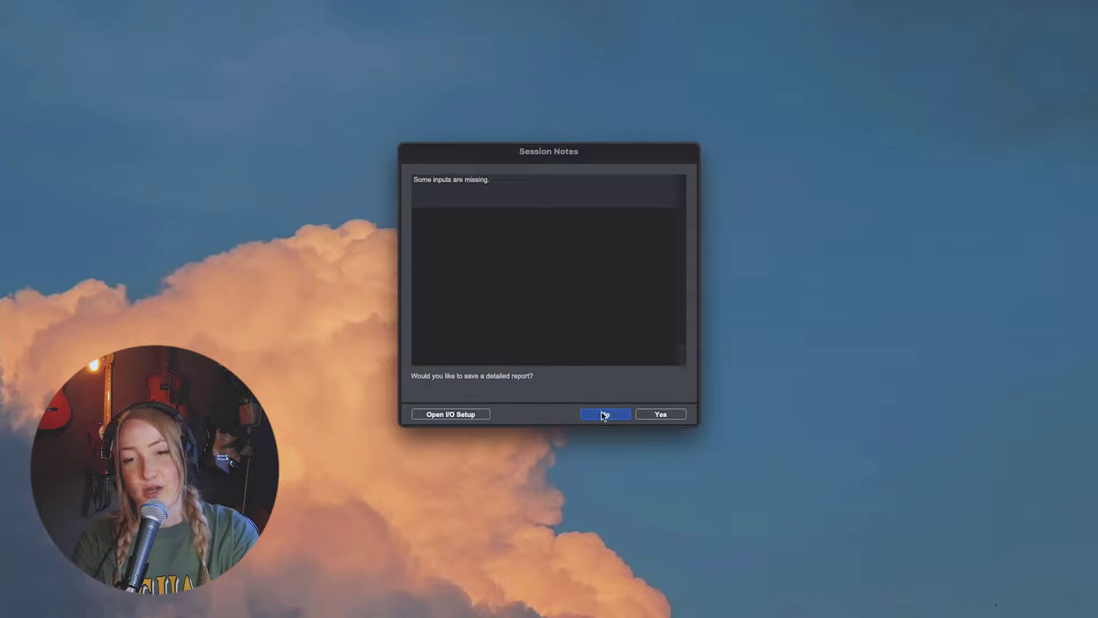
left_click(602, 416)
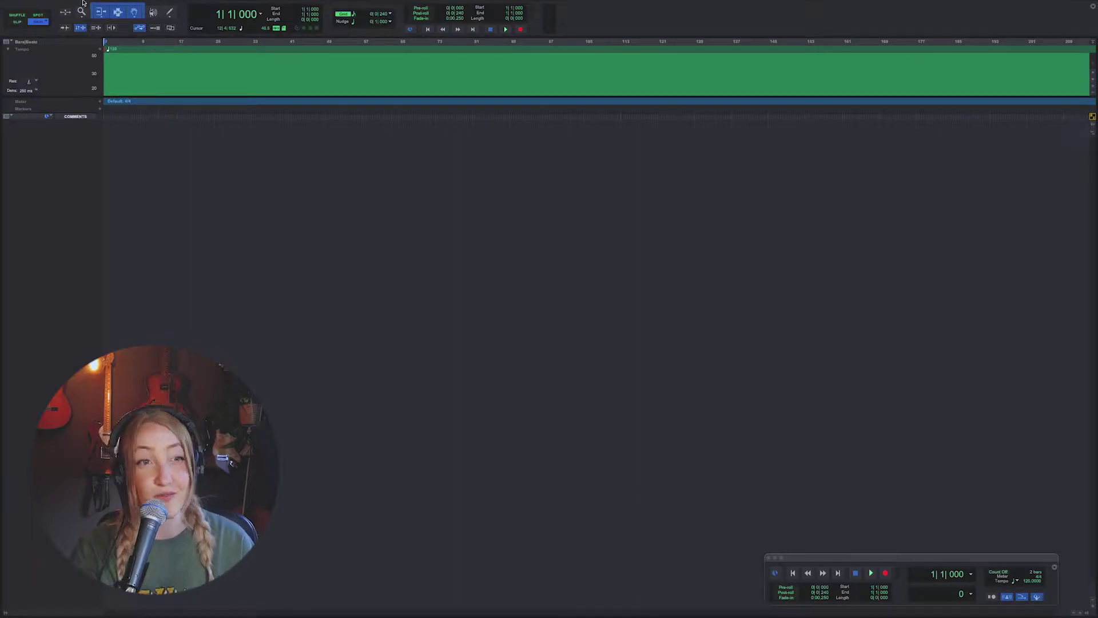
- Start adding new tracks to the session and define the first entry as one stereo Master Fader
left_click(63, 5)
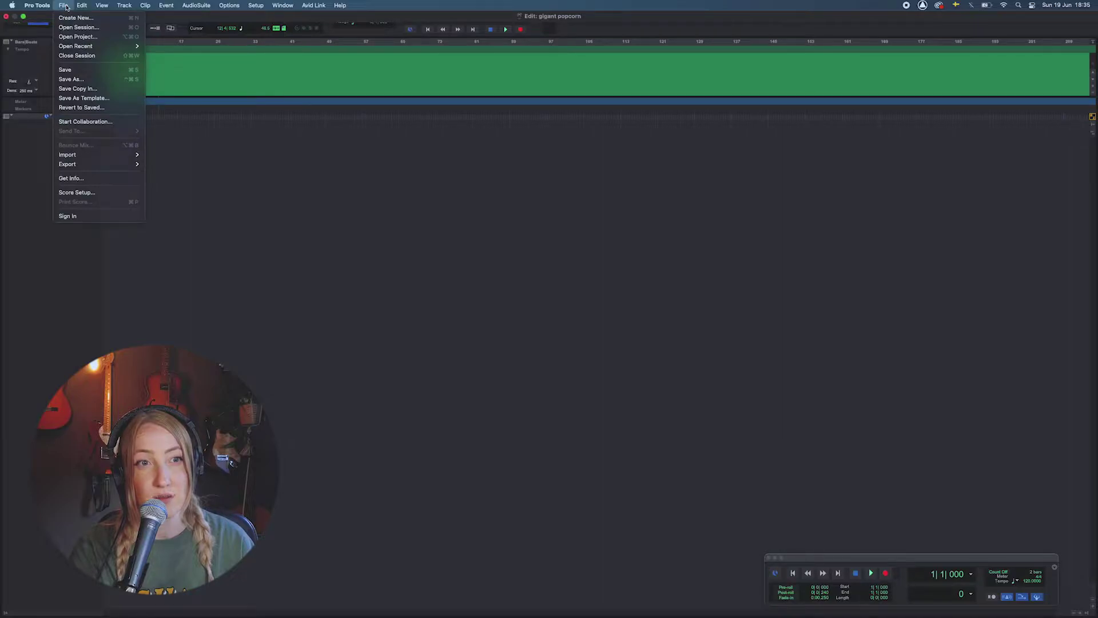
mouse_move(123, 3)
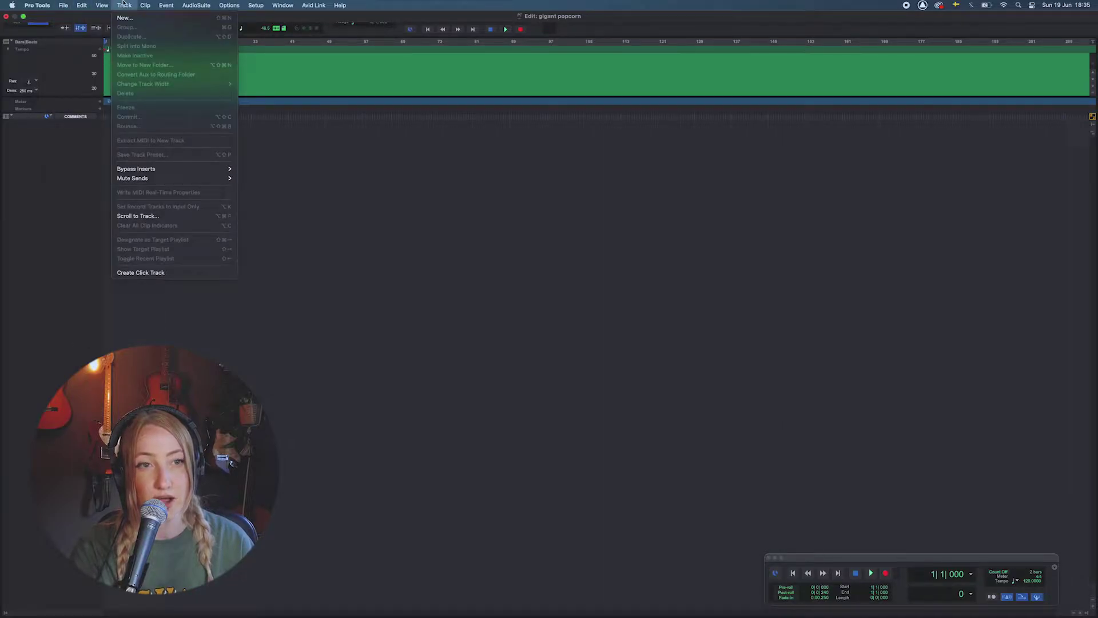
left_click(125, 18)
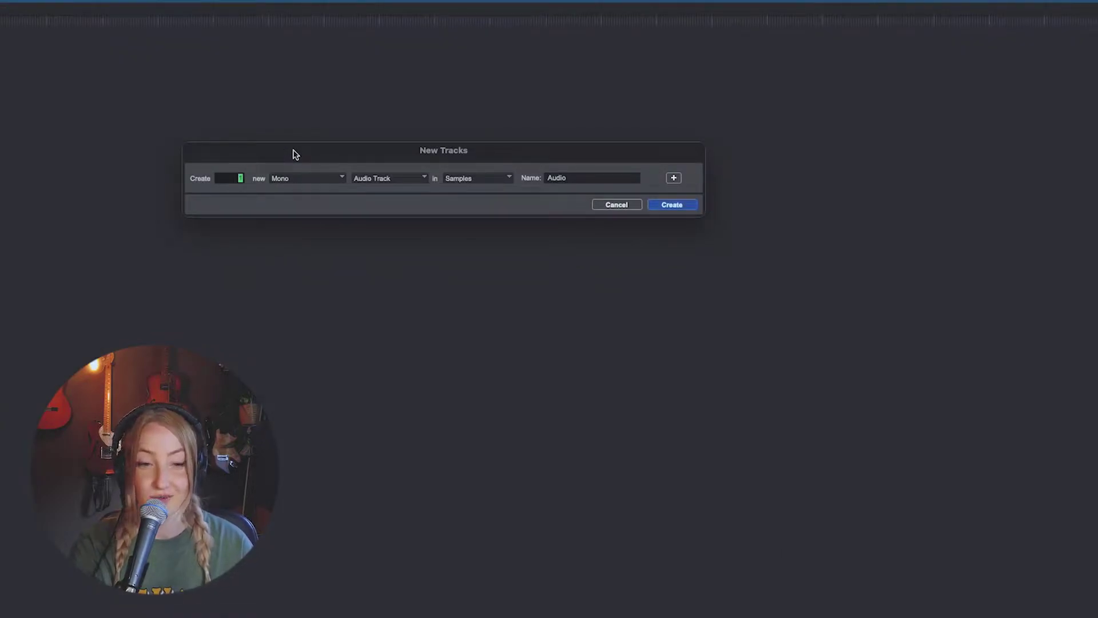
left_click(298, 178)
left_click(302, 197)
left_click(402, 173)
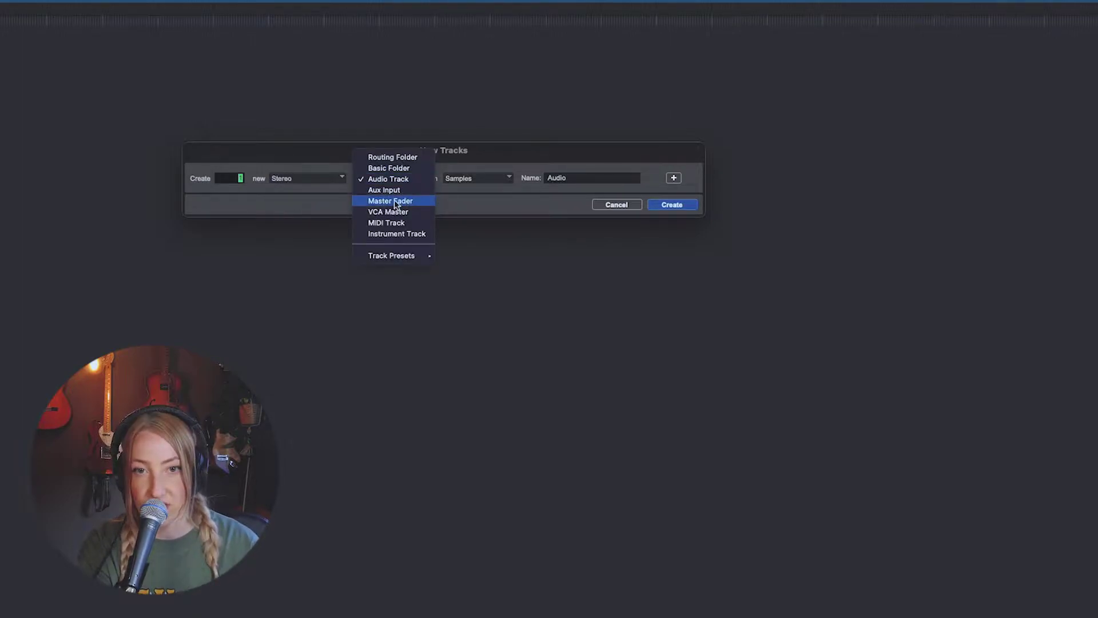
left_click(394, 201)
- Add an entry for four stereo Instrument Tracks to the new tracks list
left_click(674, 178)
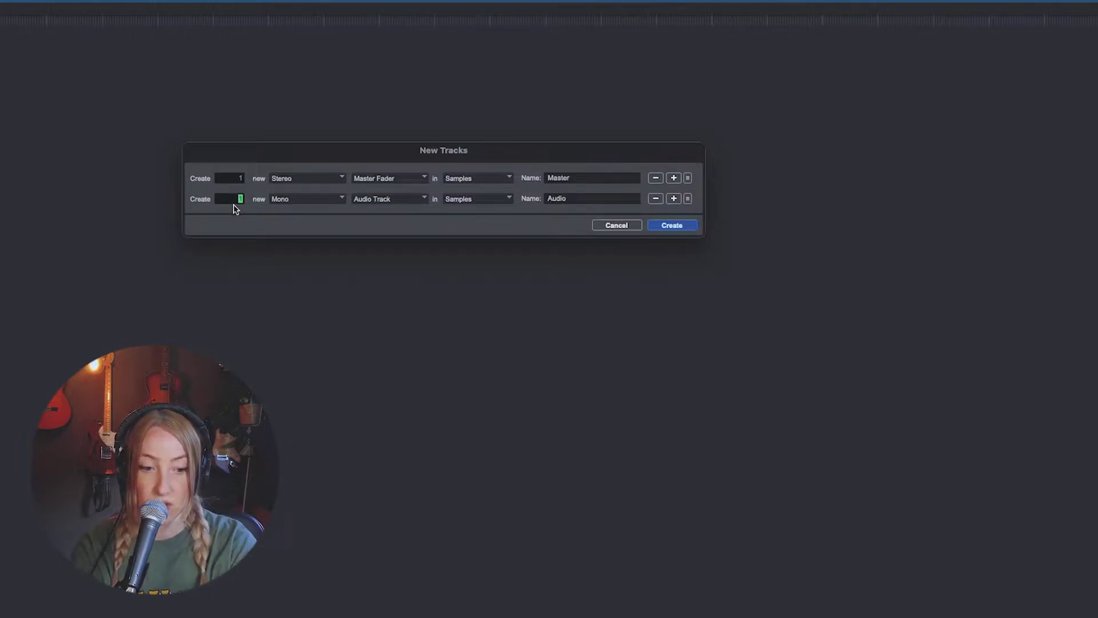
type("4")
left_click(382, 199)
left_click(399, 253)
- Add an entry for one stereo Aux Input and create all the listed tracks
left_click(674, 198)
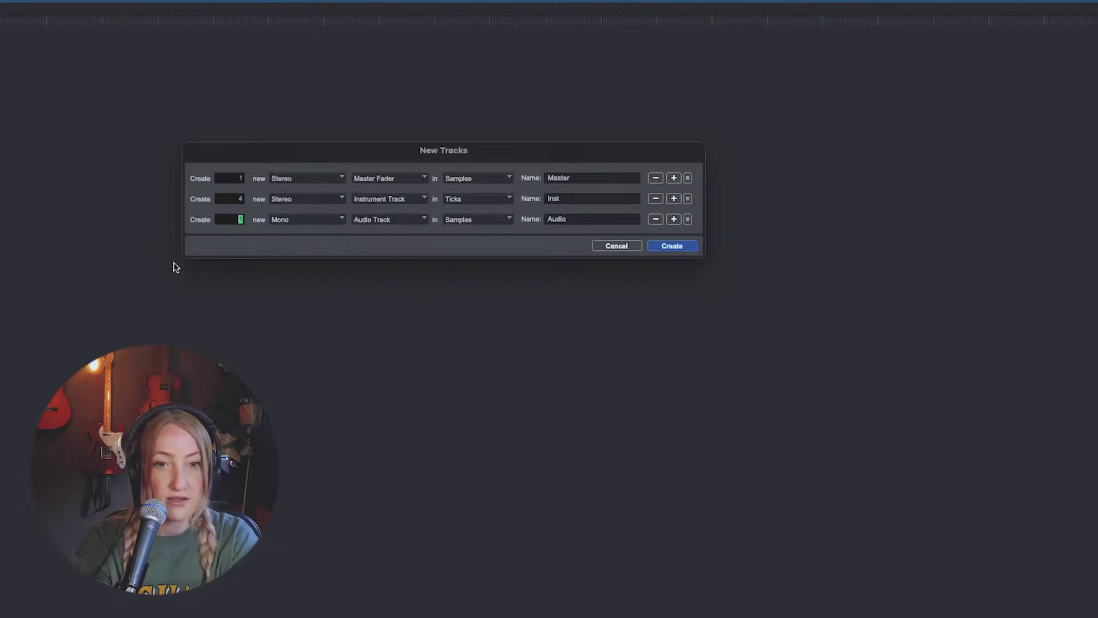
left_click(305, 221)
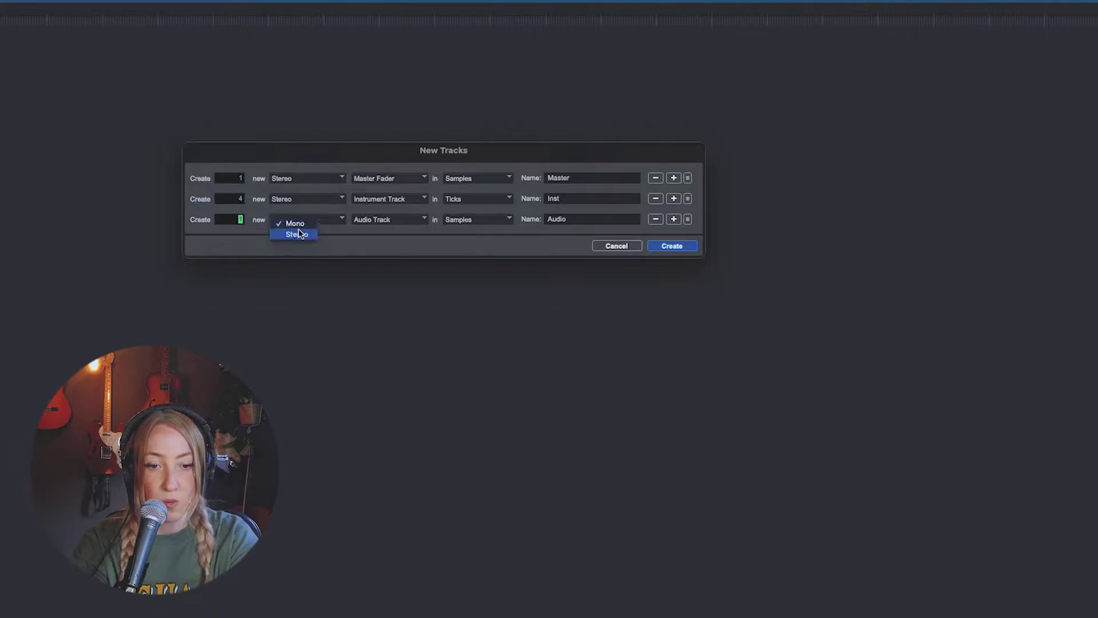
left_click(297, 234)
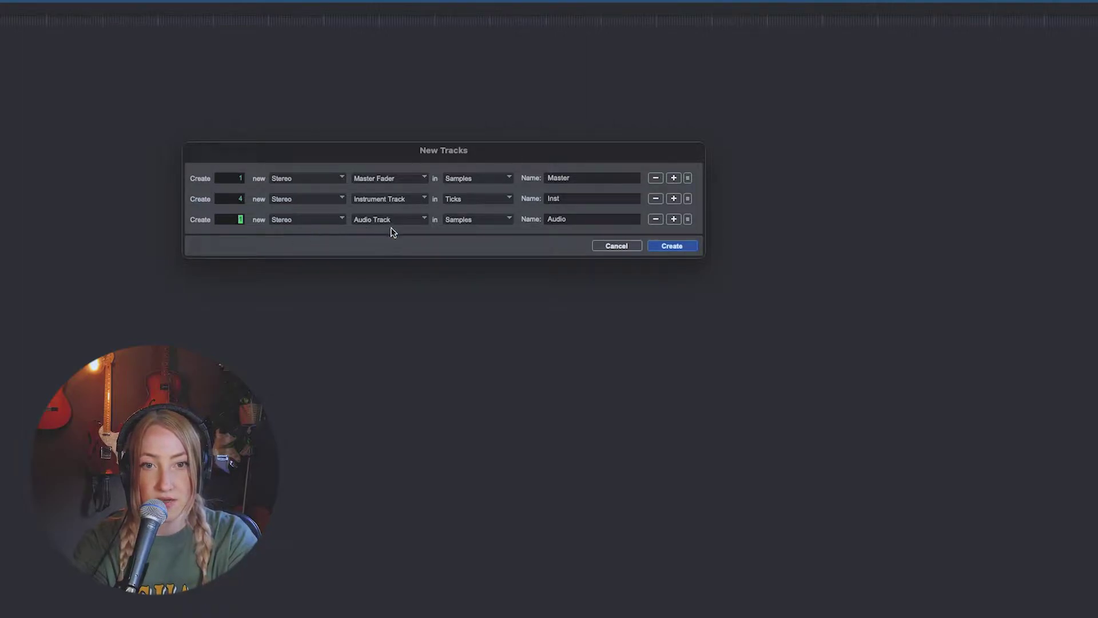
left_click(394, 222)
left_click(394, 232)
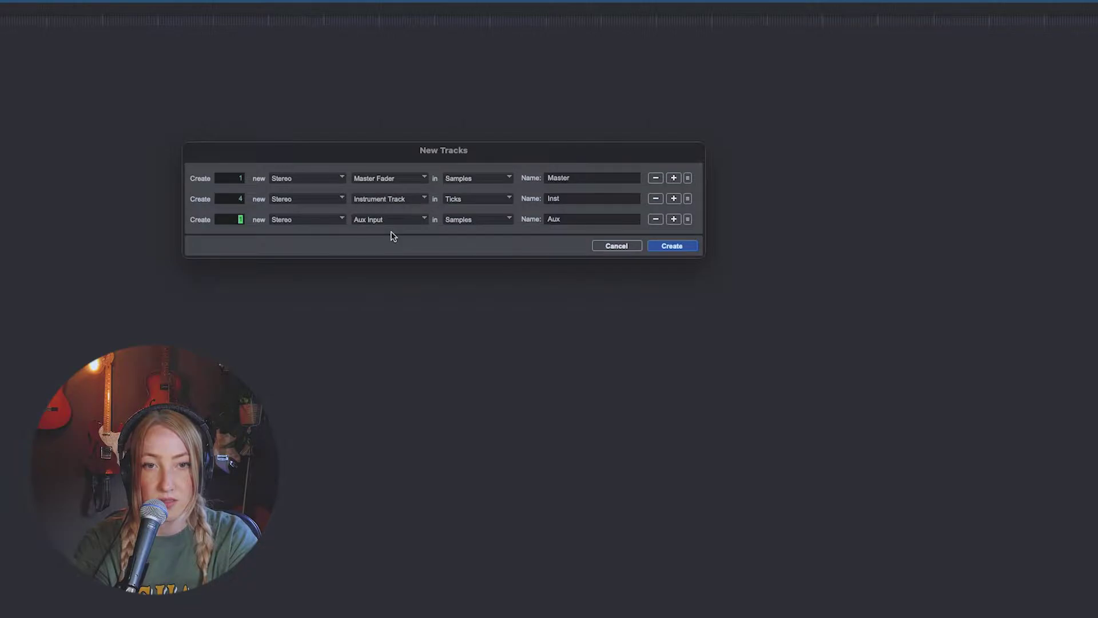
left_click(572, 220)
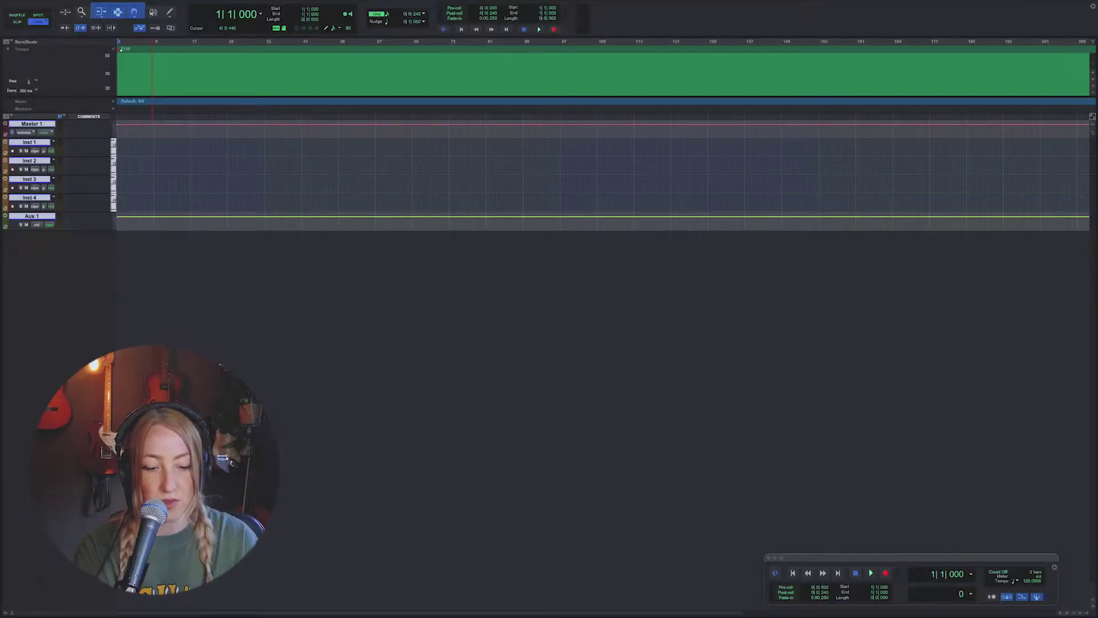
- Rename the master fader track as Master and the first instrument track as Beat
double_click(32, 124)
left_click_drag(170, 76, 421, 200)
left_click(414, 222)
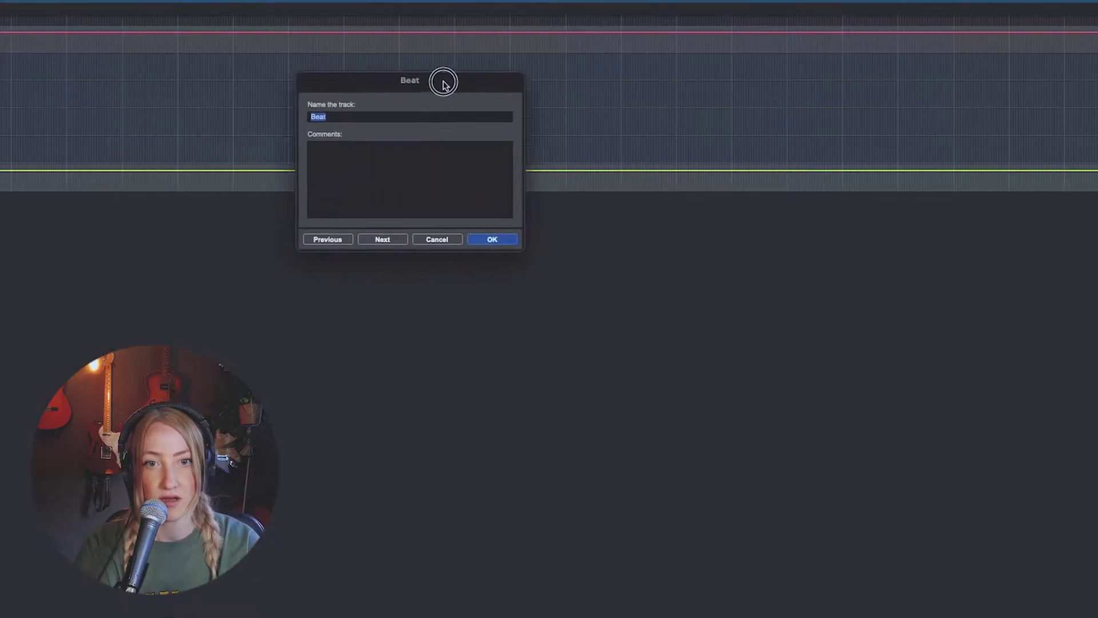
left_click_drag(441, 81, 407, 108)
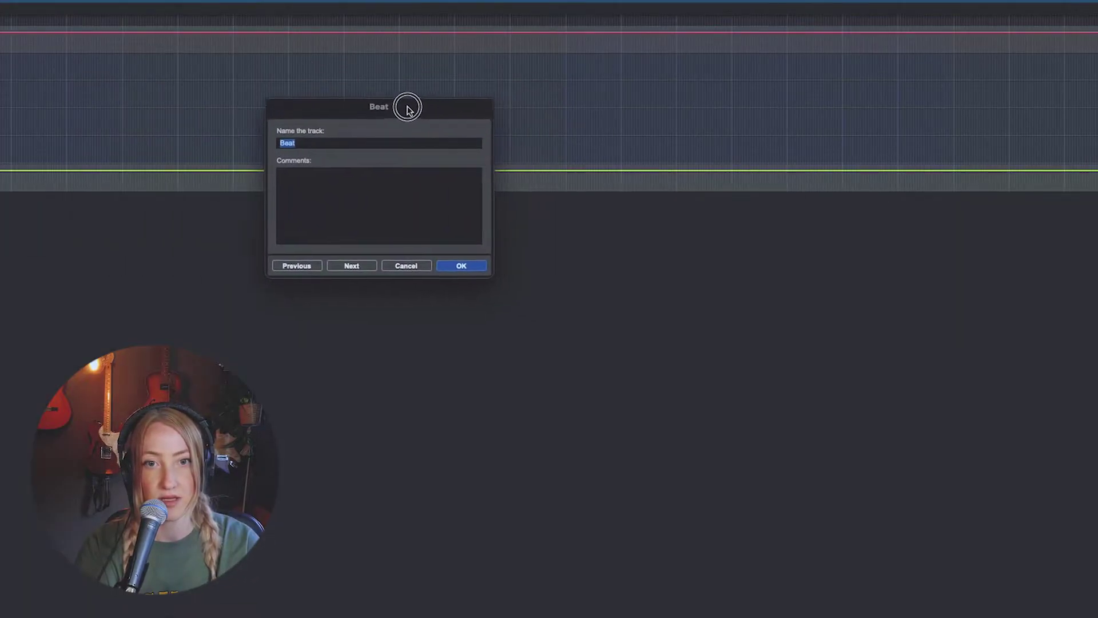
left_click(329, 145)
- Rename the second, third and fourth instrument tracks as Bass, Pad and Ambient
left_click(351, 266)
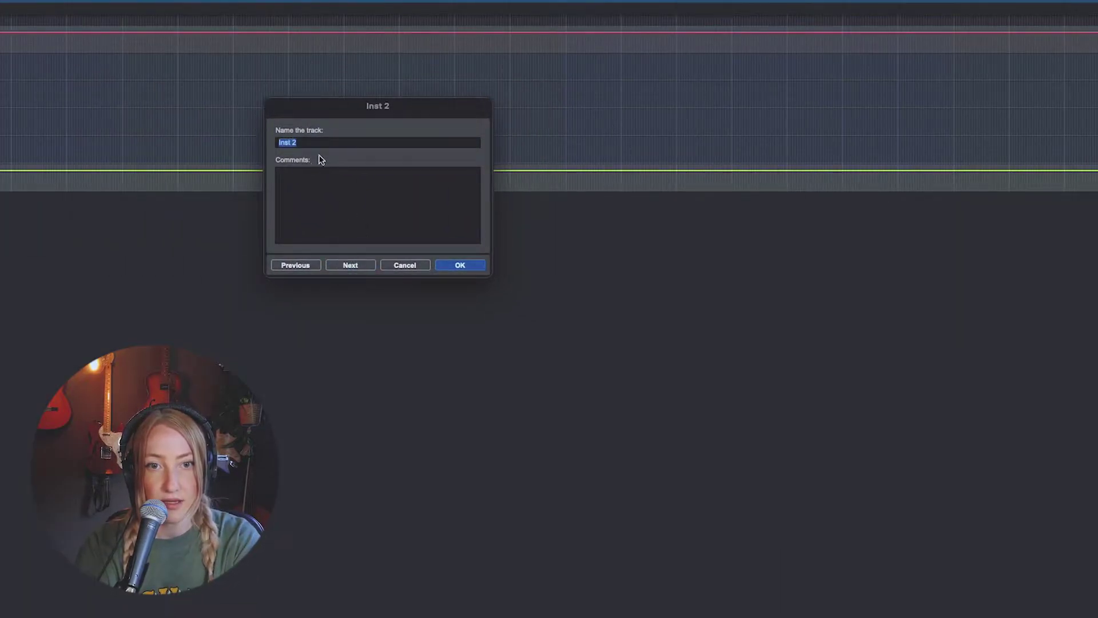
type("Bass")
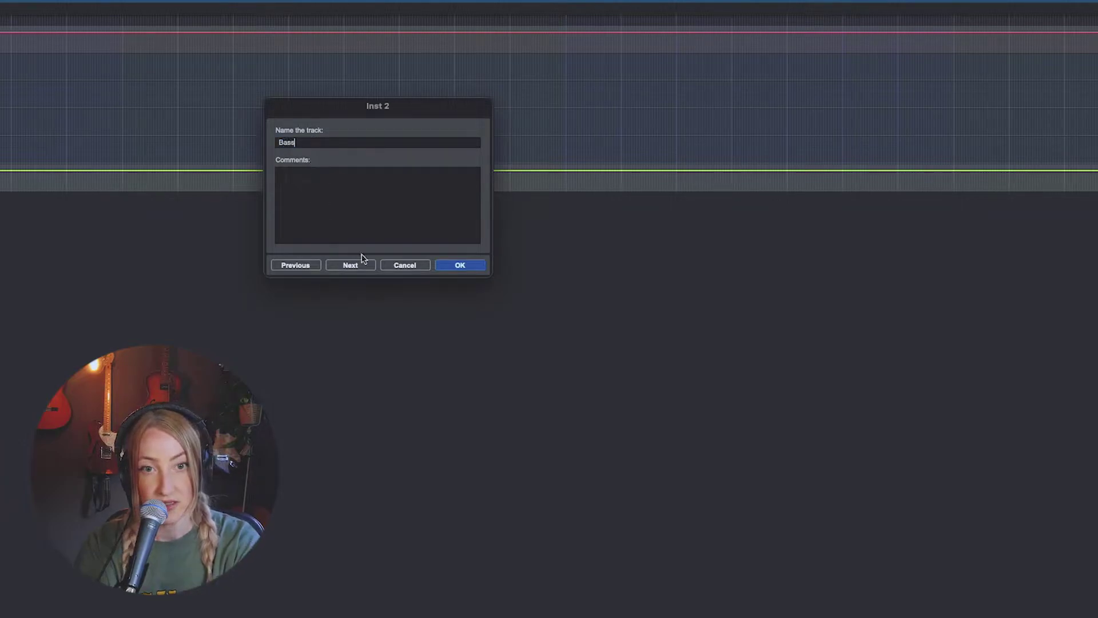
left_click(356, 266)
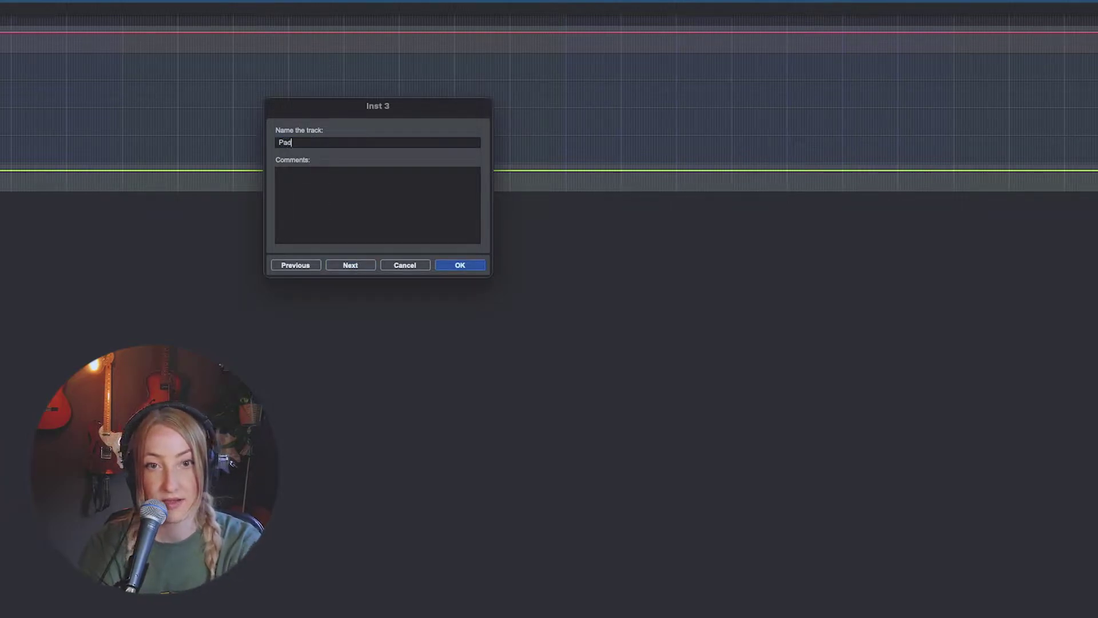
left_click(351, 266)
type("Ambient")
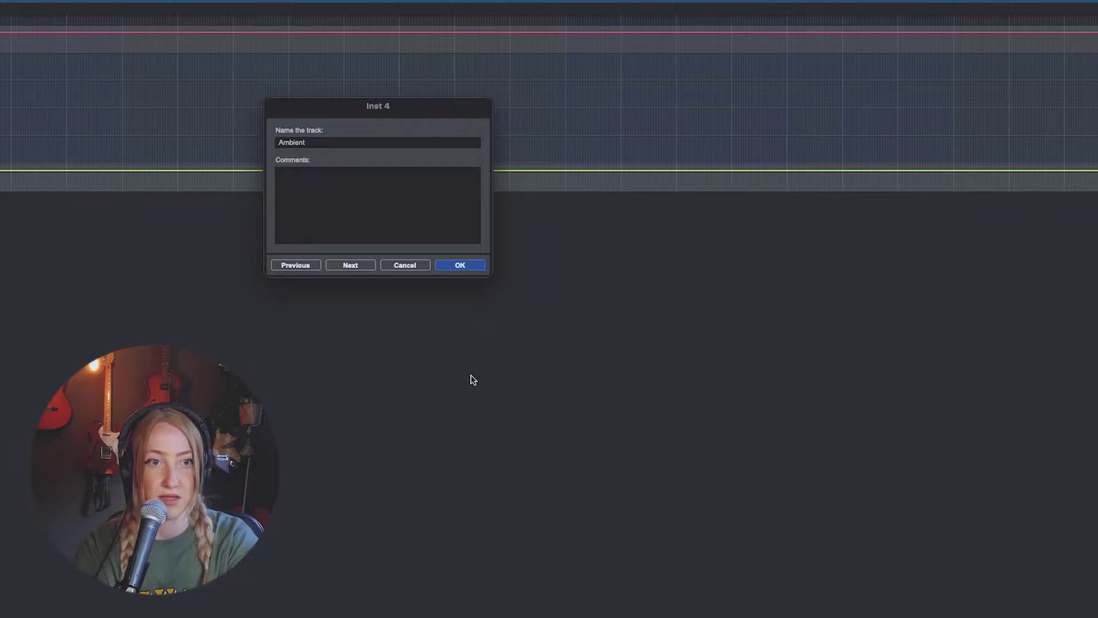
left_click(459, 265)
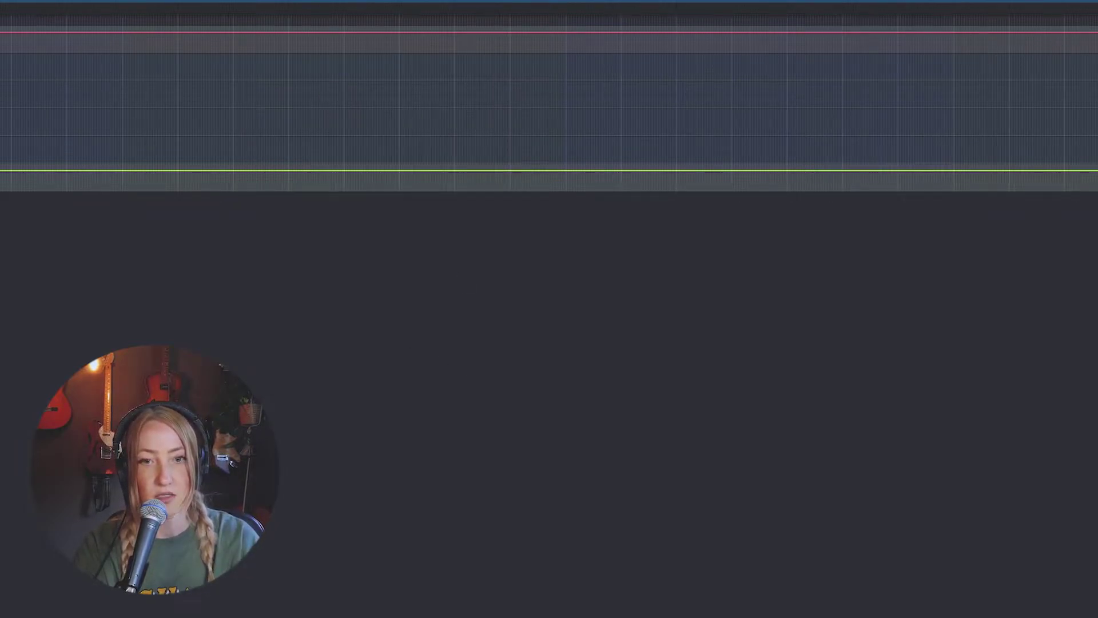
- Rename the aux input track as Reverb send
left_click(296, 118)
left_click_drag(296, 118, 138, 122)
type("Reverb seb")
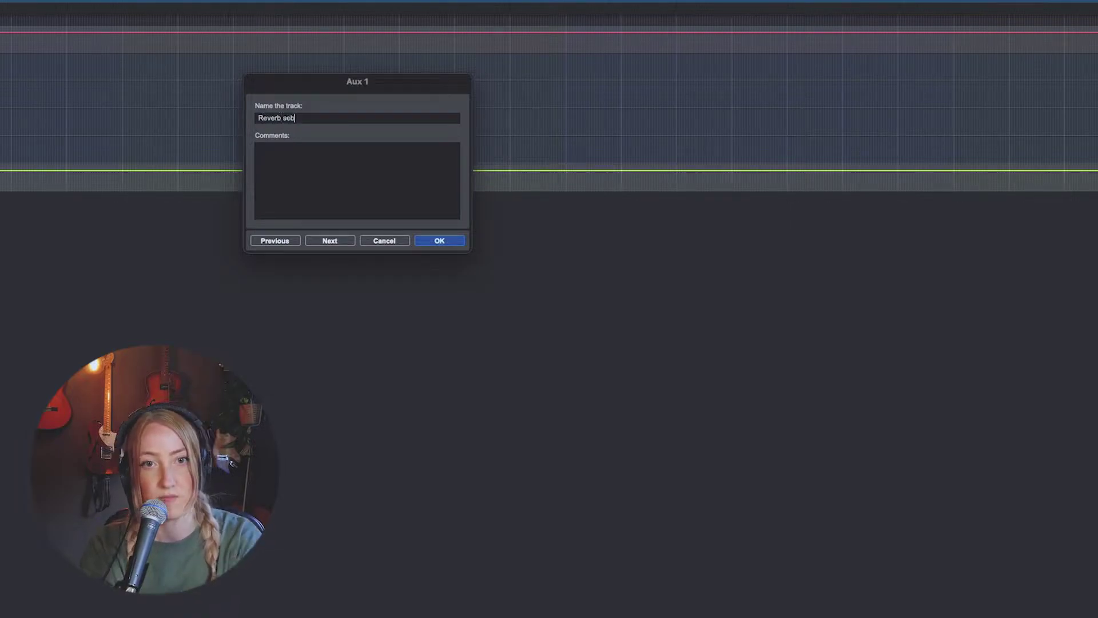
left_click(441, 242)
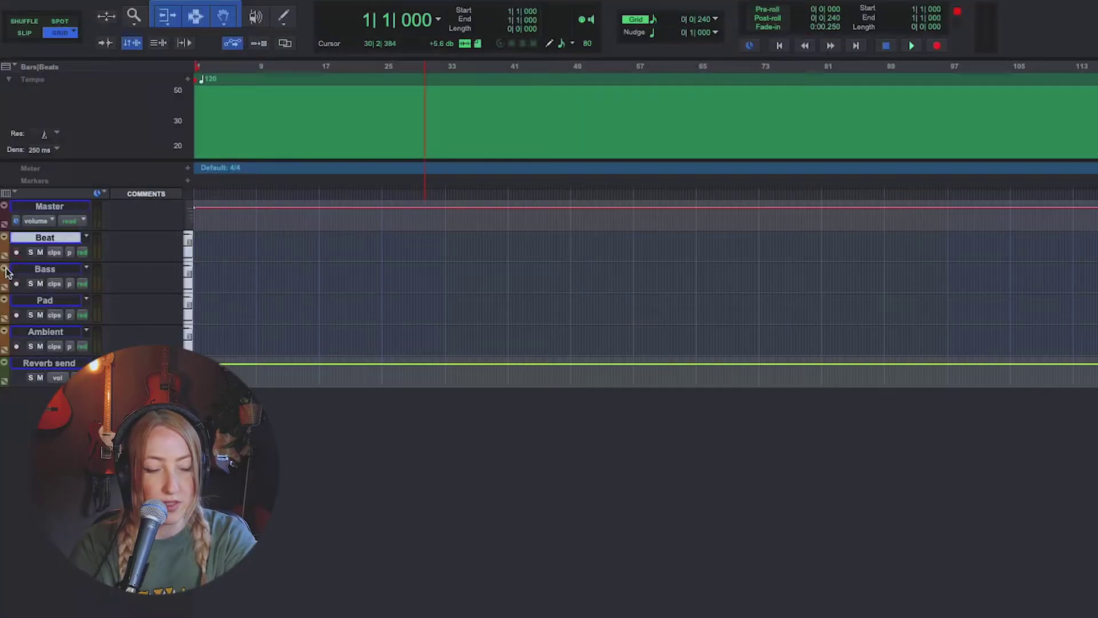
- Try the large track height on all tracks, and settle on the medium height for all of them
left_click(5, 270)
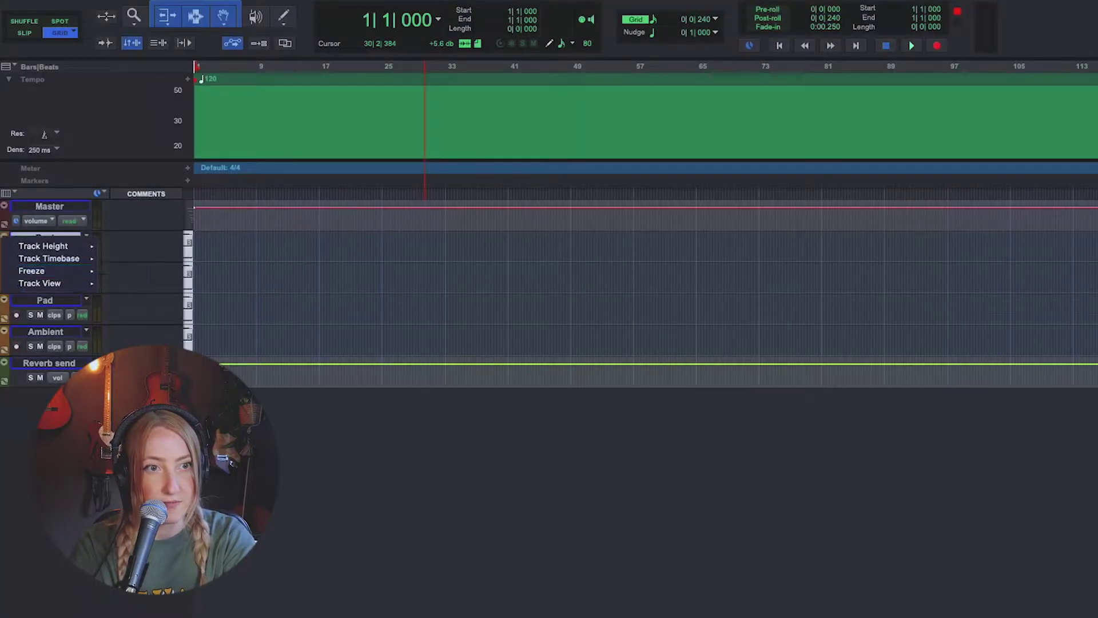
mouse_move(82, 249)
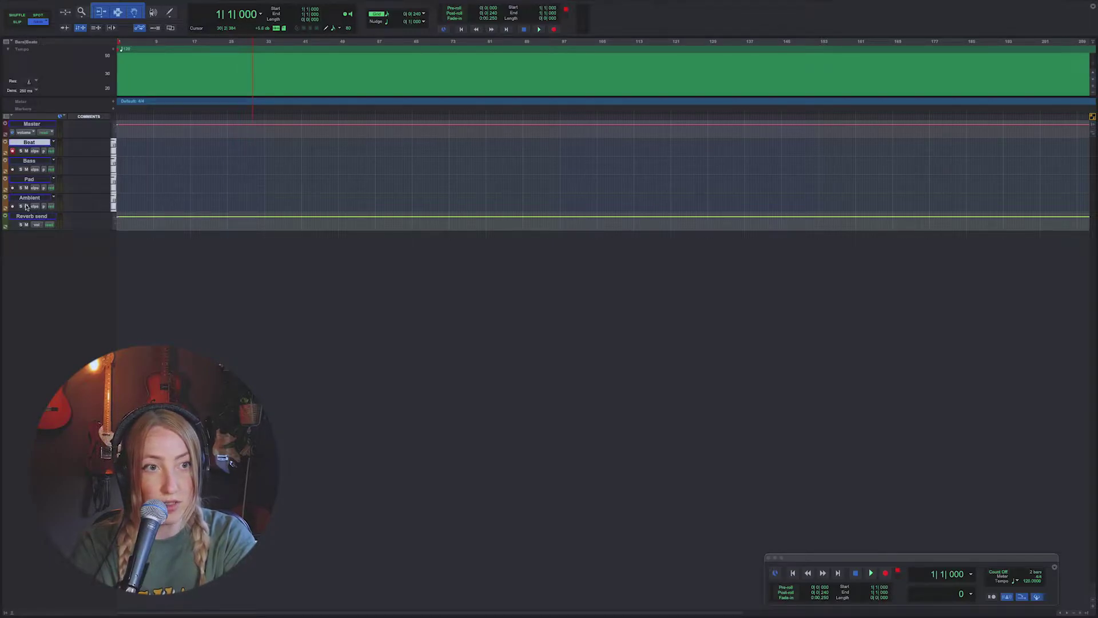
left_click(5, 163)
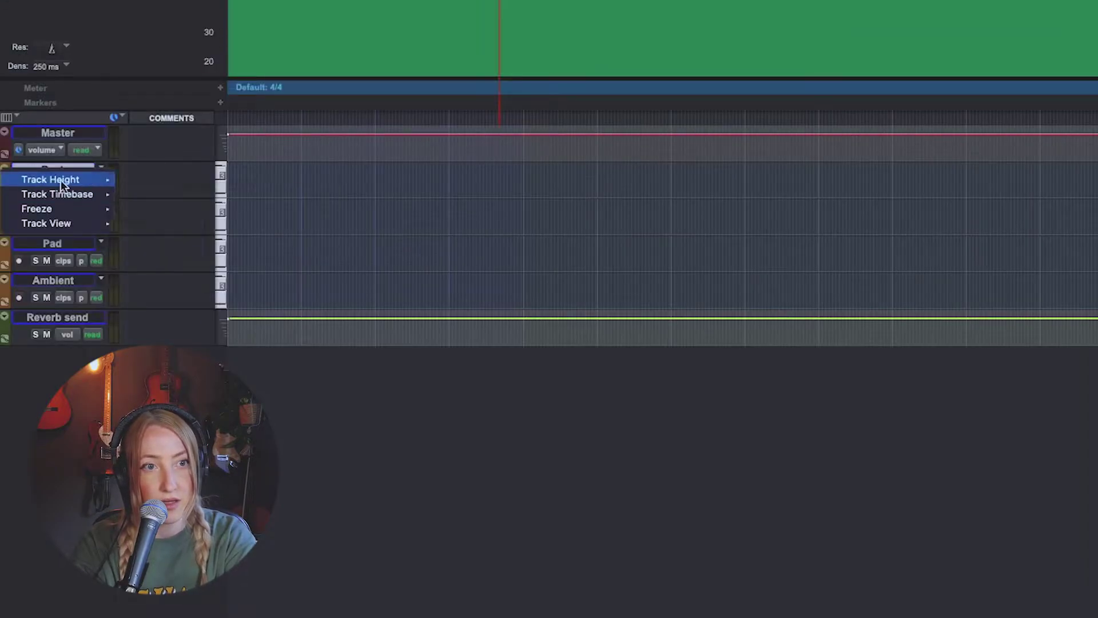
mouse_move(34, 147)
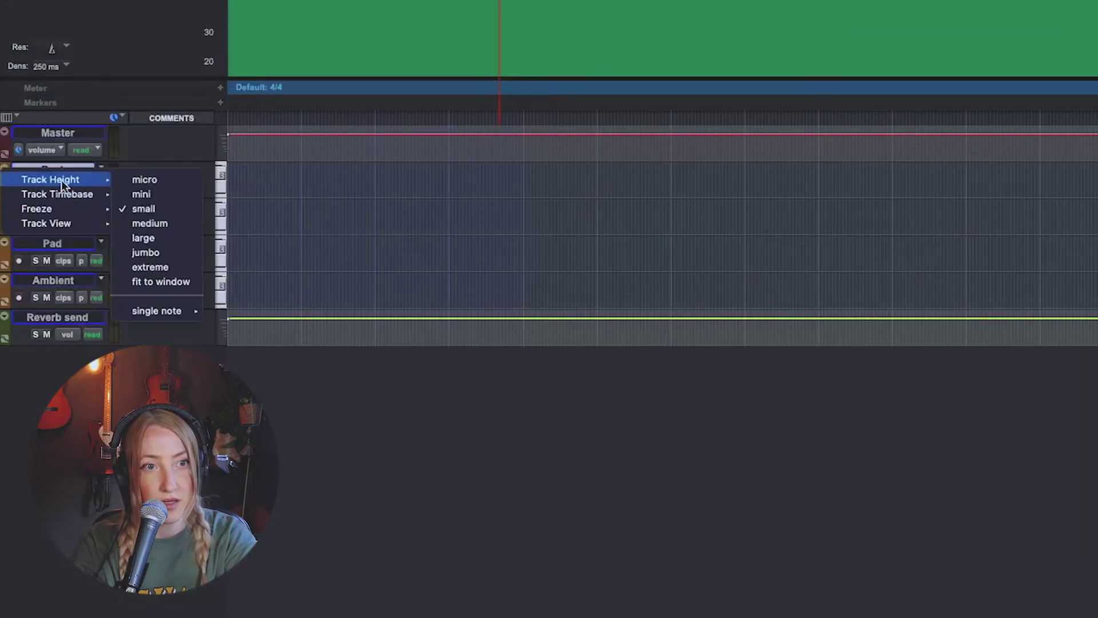
left_click(156, 238)
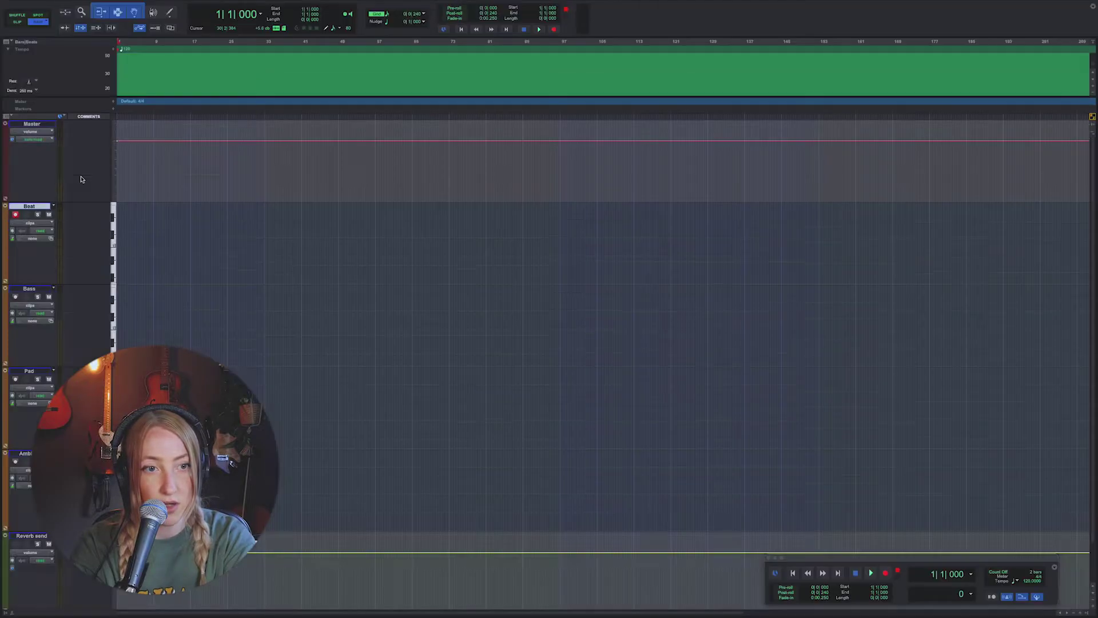
left_click(5, 209)
left_click(20, 206, "alt")
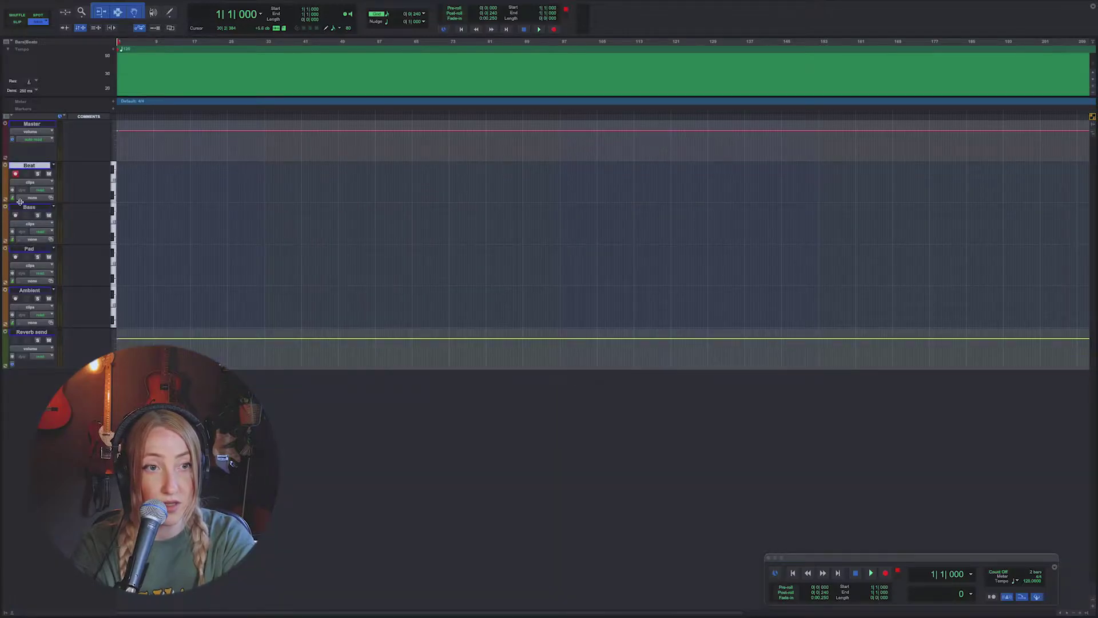
- Create a click track, arrange the Mix window beside the track list, and move the Master track to the end of the track order
mouse_move(188, 3)
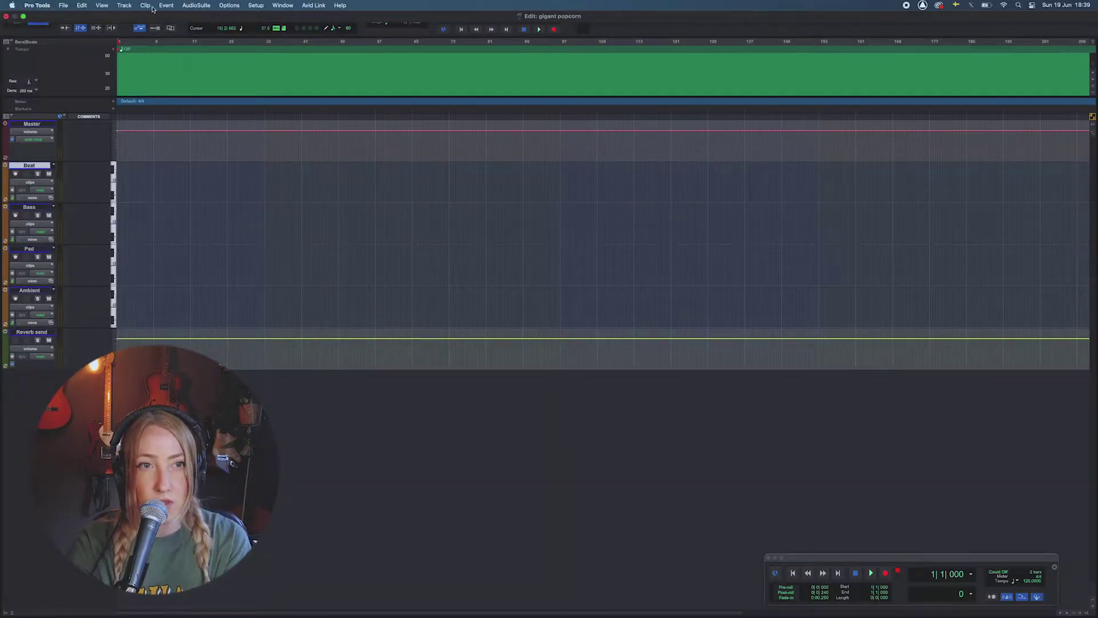
left_click(134, 7)
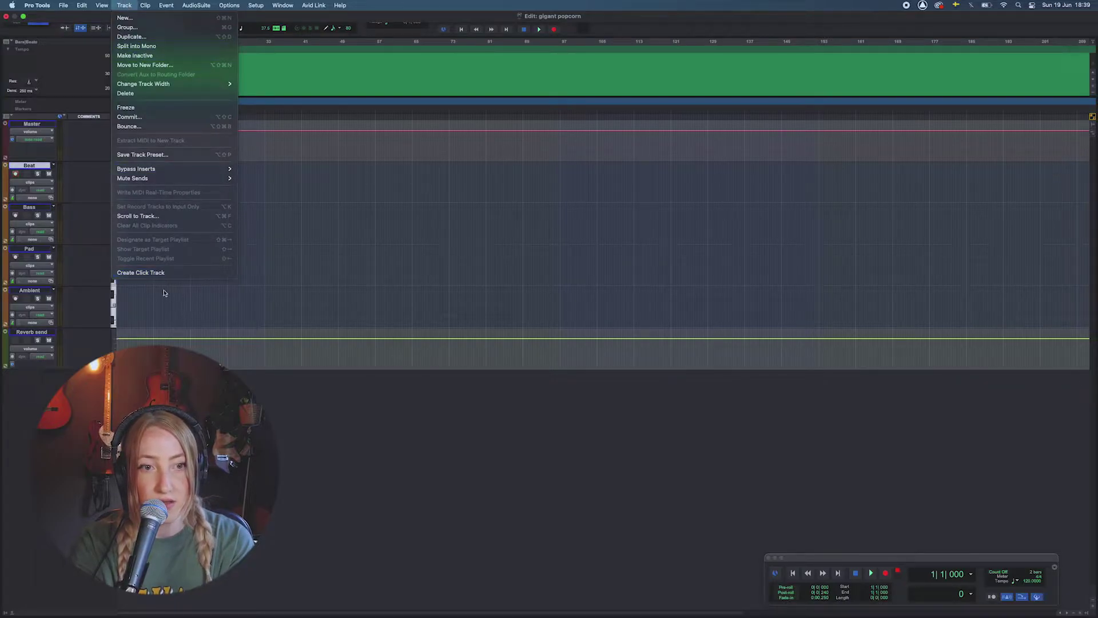
left_click(158, 274)
left_click_drag(476, 147, 615, 257)
left_click(387, 216)
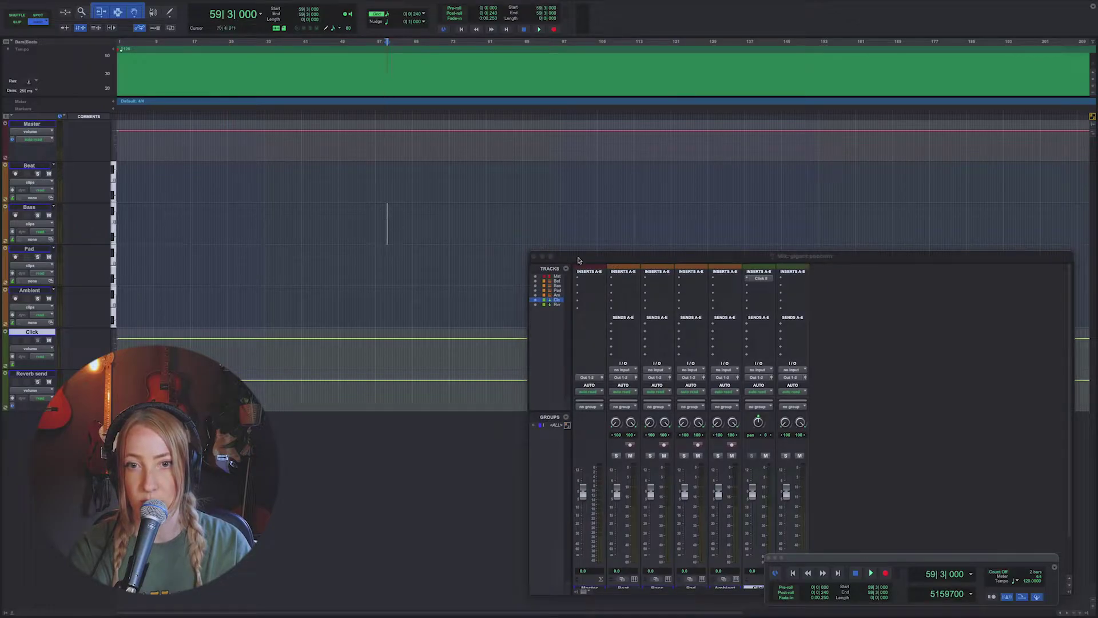
left_click_drag(530, 252, 512, 136)
left_click_drag(674, 143, 691, 140)
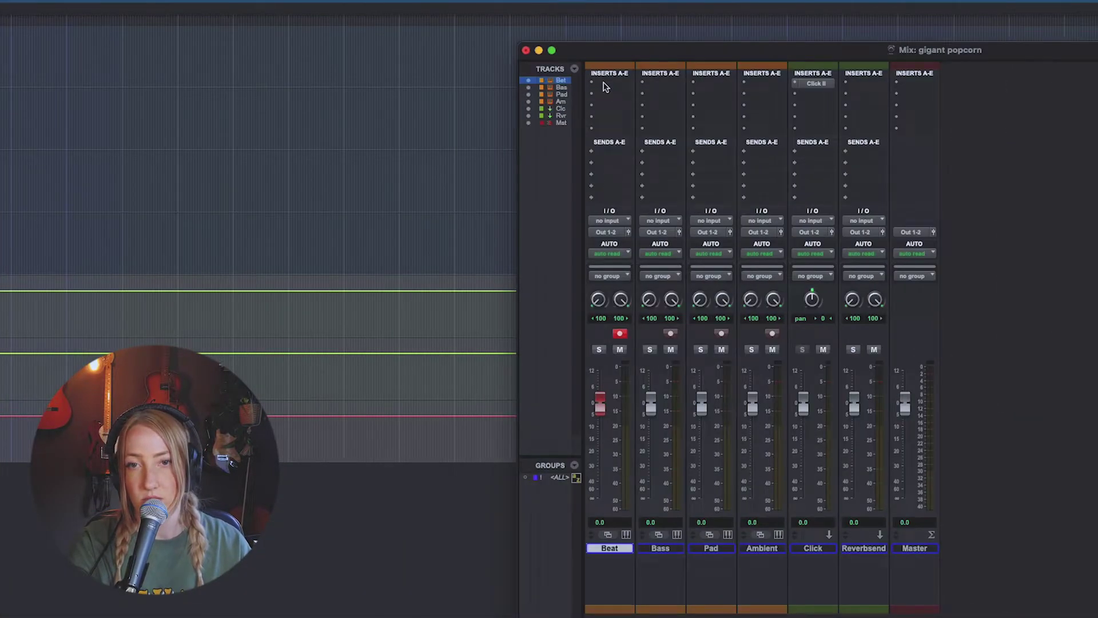
- Insert the stereo Boom instrument plug-in in the first insert slot of the Beat track and move its window aside
left_click(618, 160)
mouse_move(692, 85)
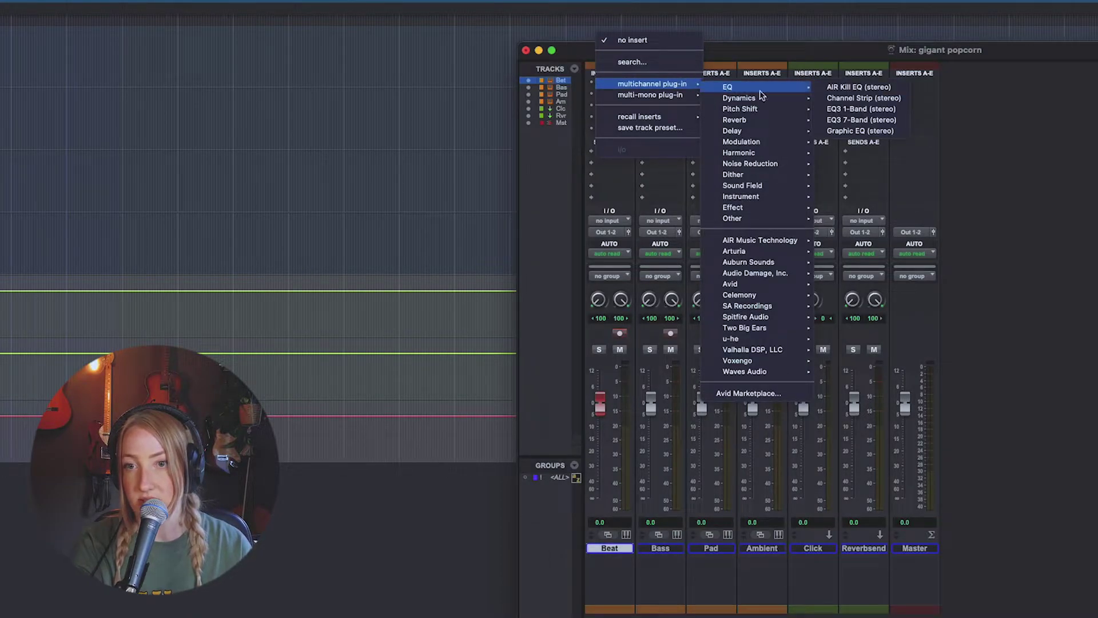
mouse_move(783, 202)
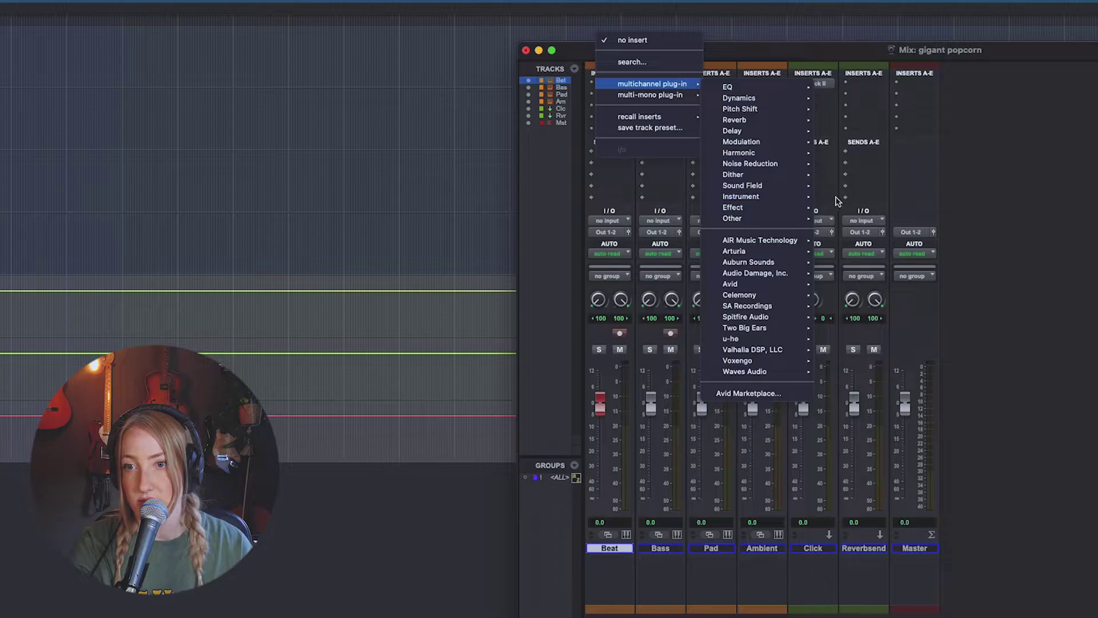
left_click(851, 221)
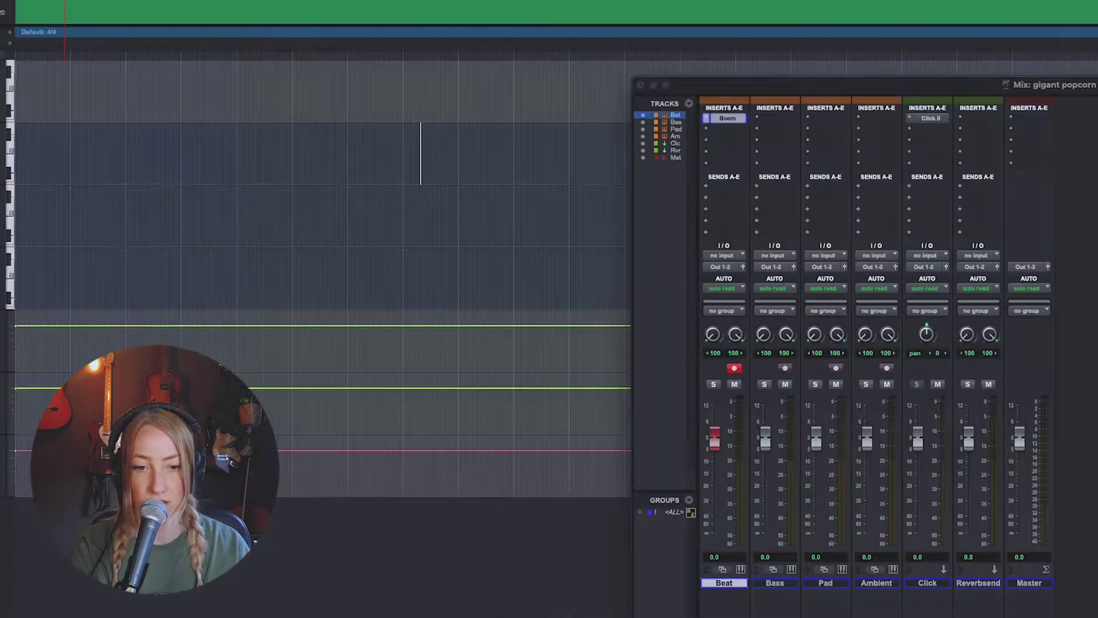
left_click_drag(331, 128, 257, 100)
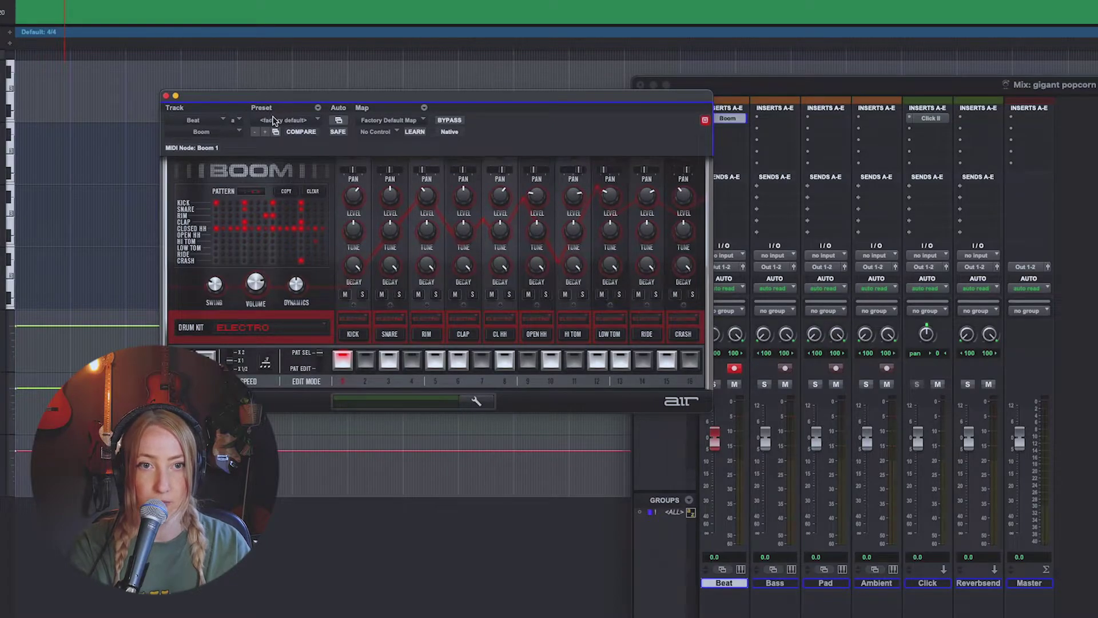
- Load the Throwback 094 preset in Boom and close the plug-in window
left_click(274, 120)
mouse_move(302, 45)
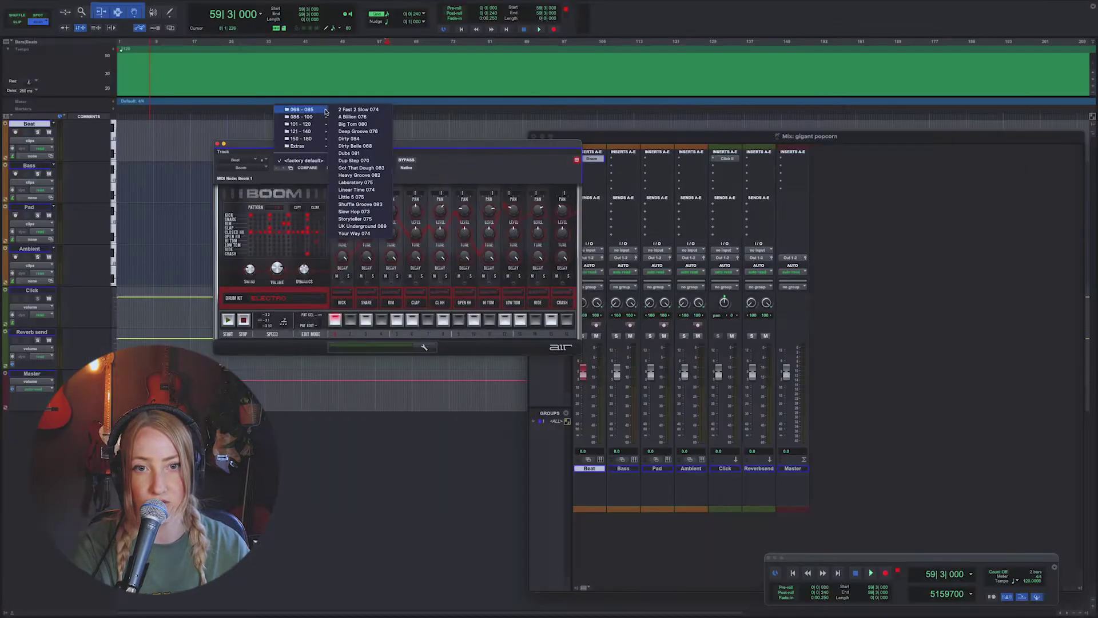
mouse_move(320, 117)
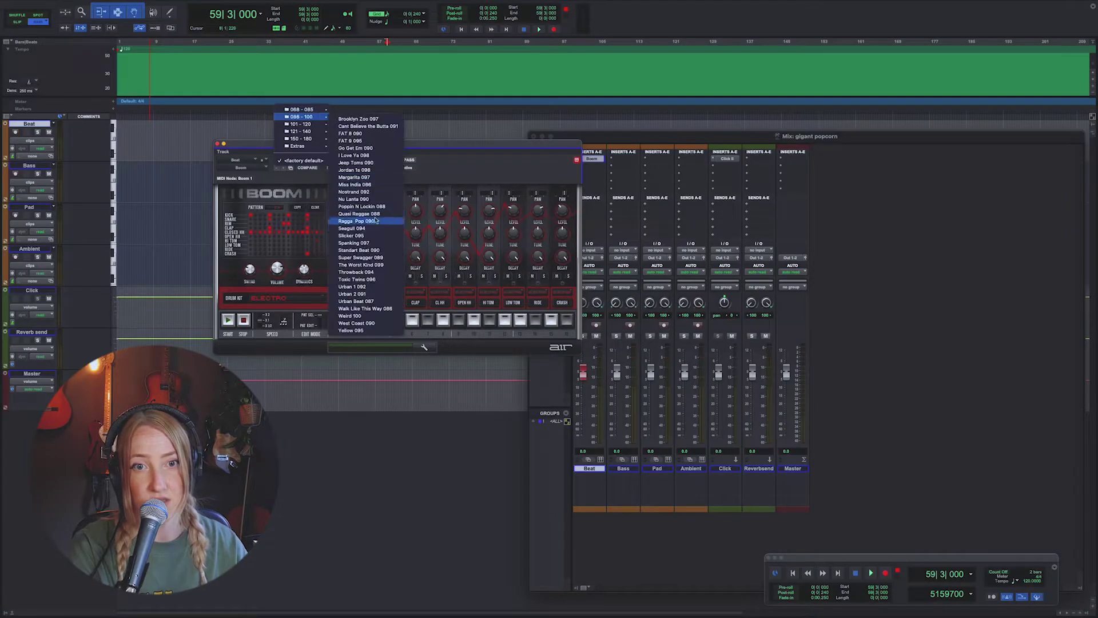
left_click(355, 273)
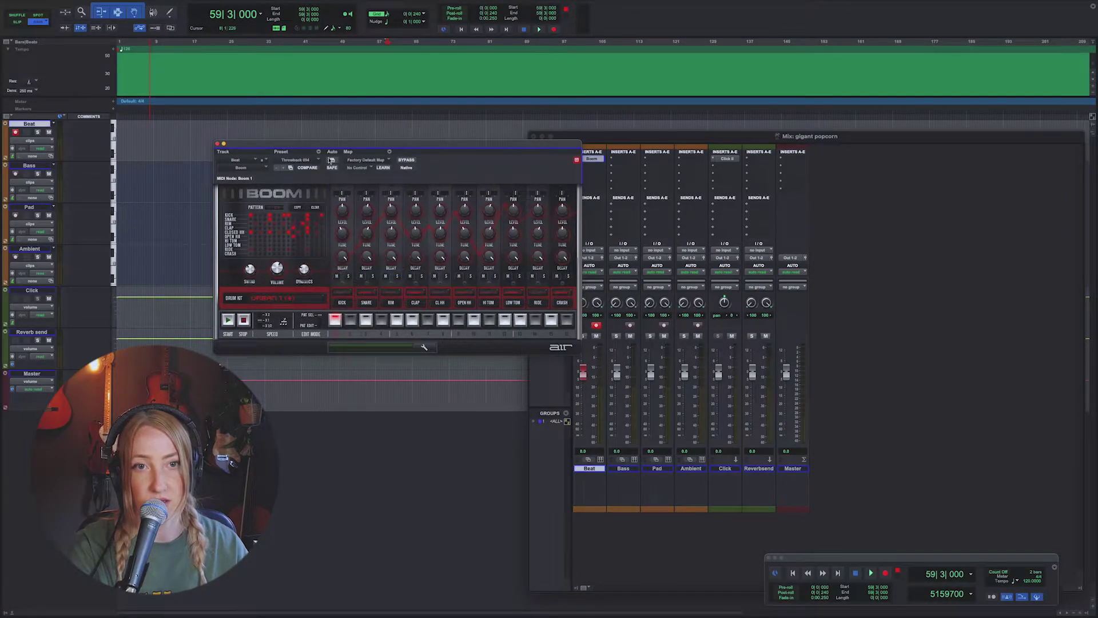
left_click_drag(313, 146, 313, 143)
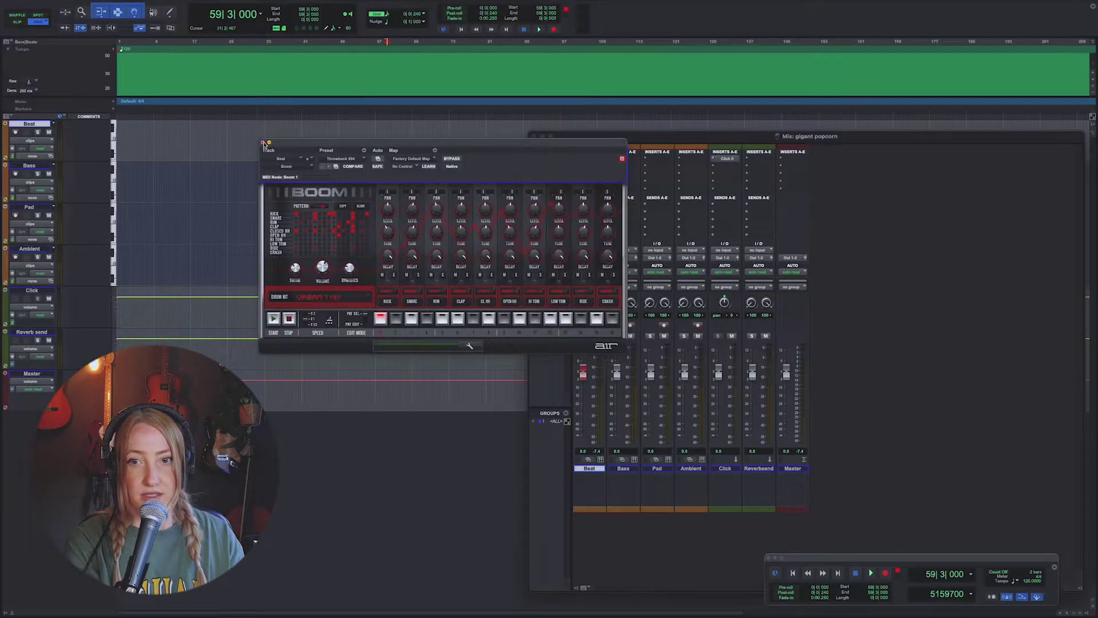
left_click(264, 143)
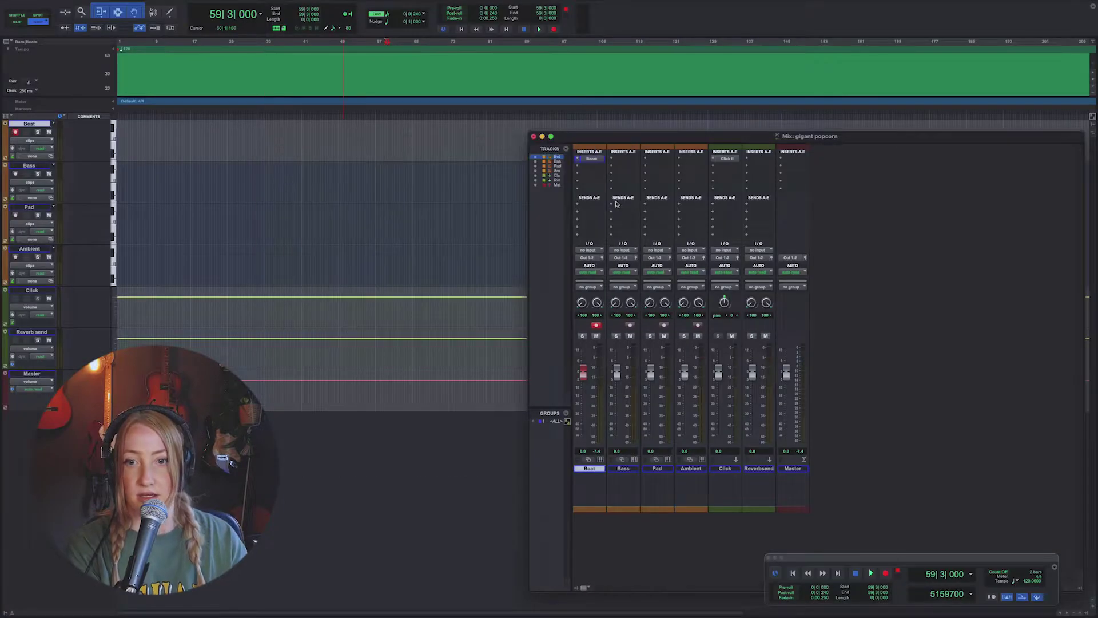
- Insert the stereo Analog Lab V instrument on the Bass track and filter its presets to the Bass category
left_click(619, 161)
mouse_move(658, 159)
mouse_move(729, 237)
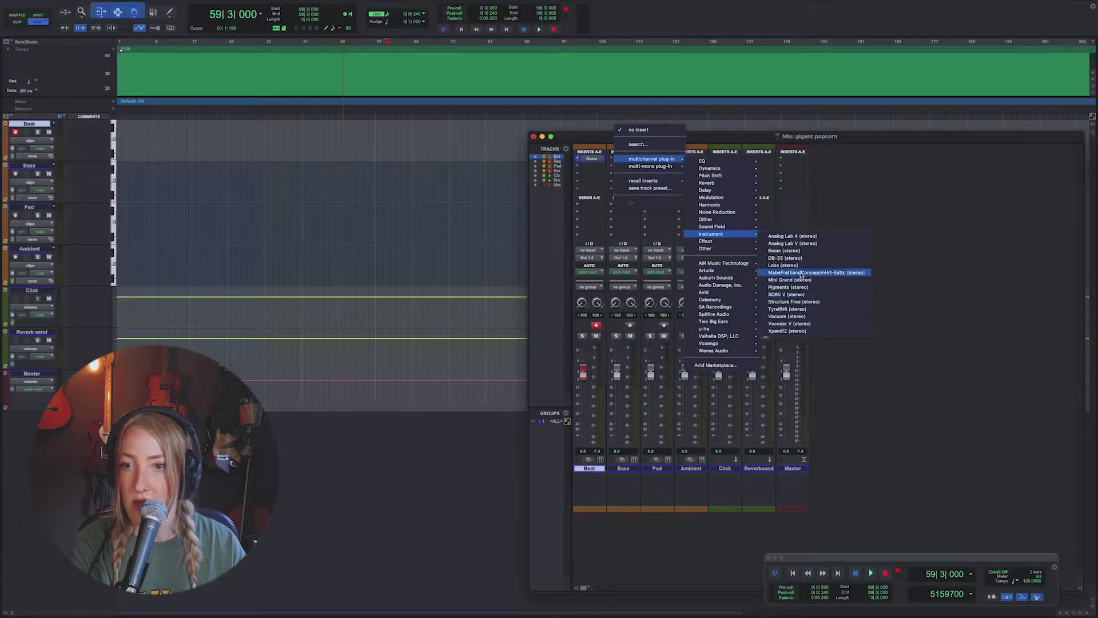
left_click(789, 245)
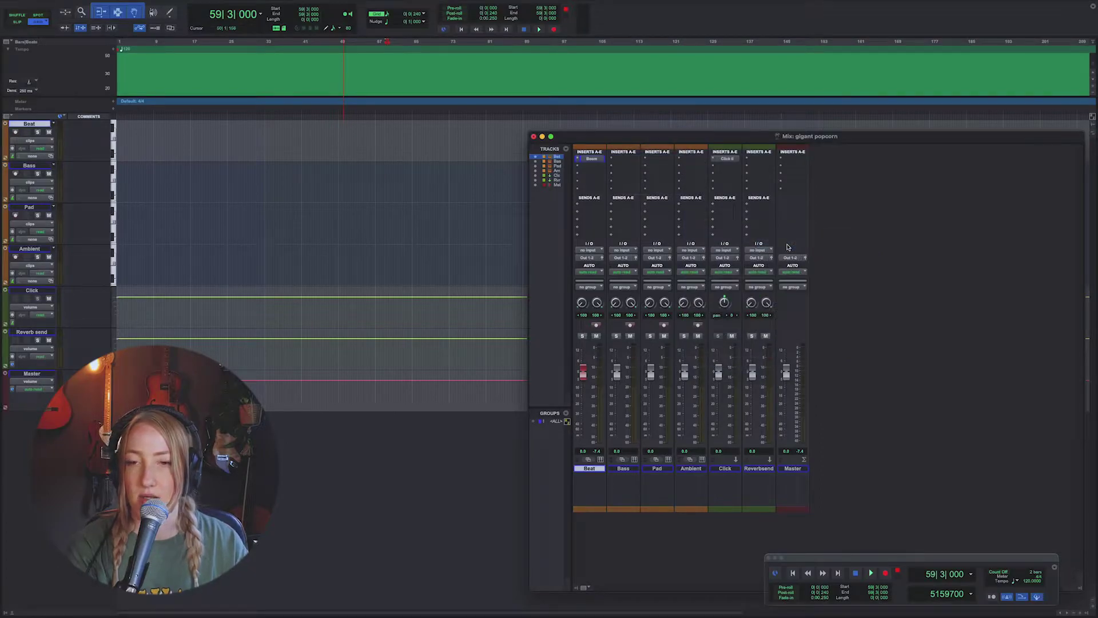
left_click(282, 215)
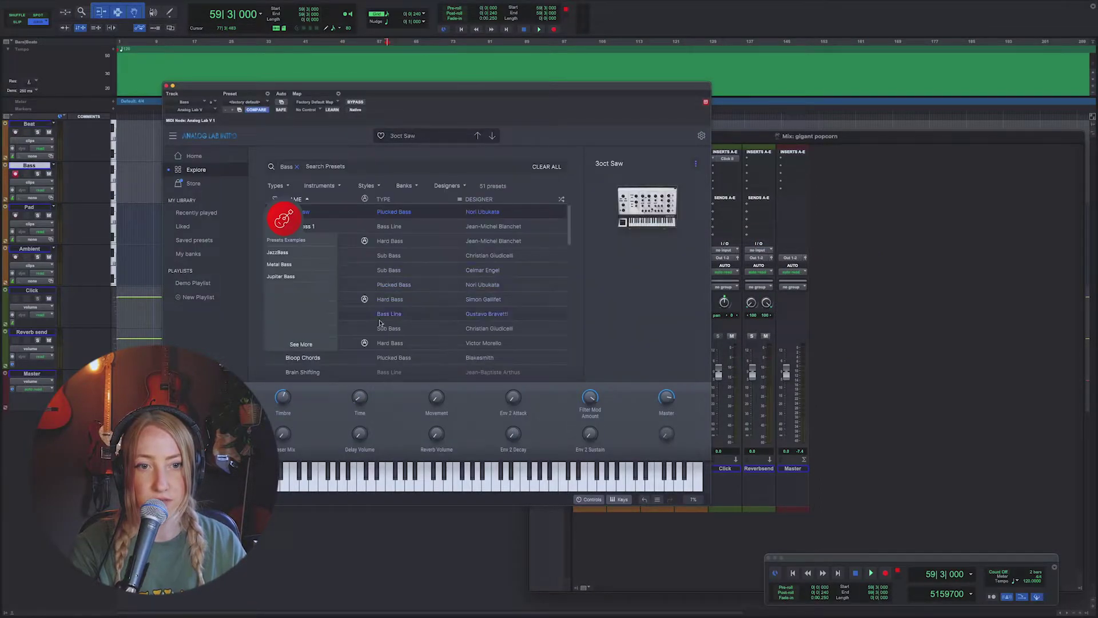
- Audition the Acid Bass 1, Agressive Bass and Bass Bass presets, load Bass Celm, and close the Analog Lab window
left_click(300, 226)
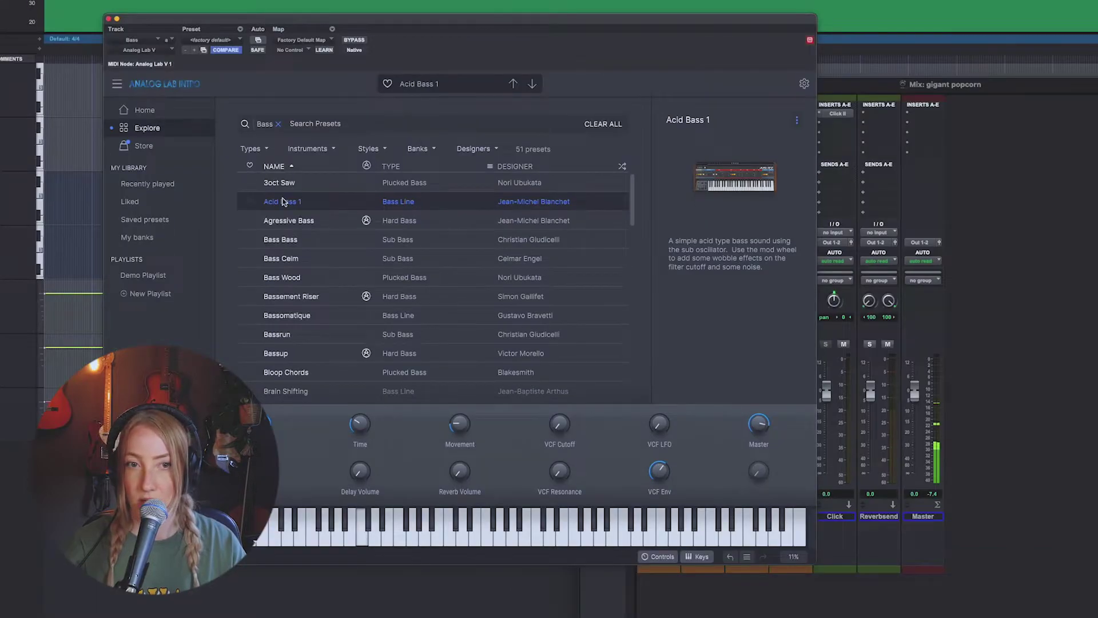
left_click(281, 221)
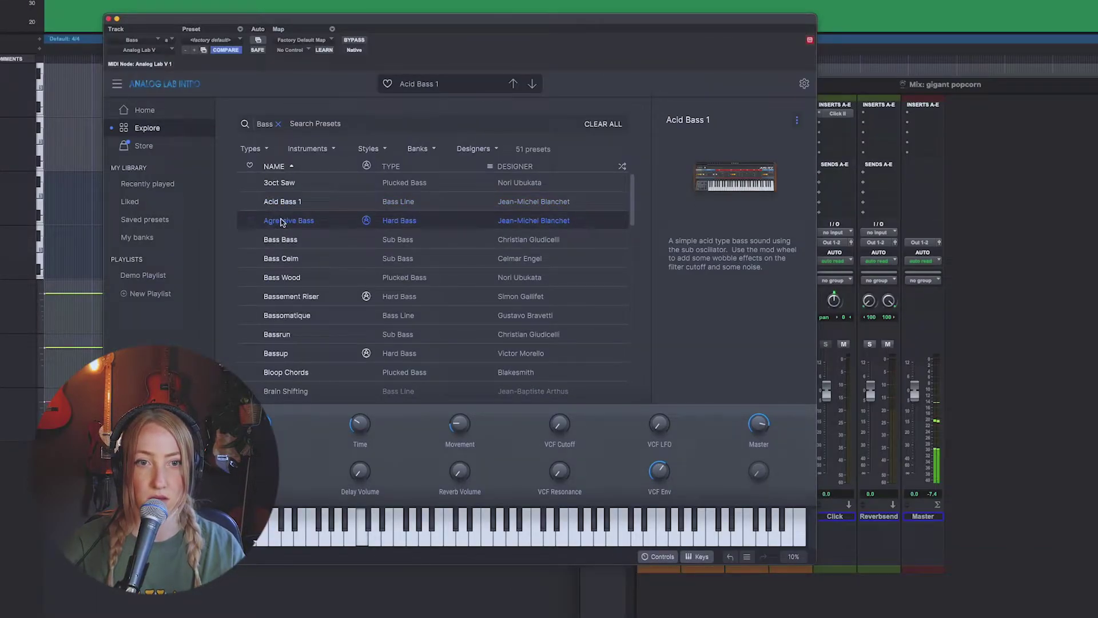
left_click(278, 240)
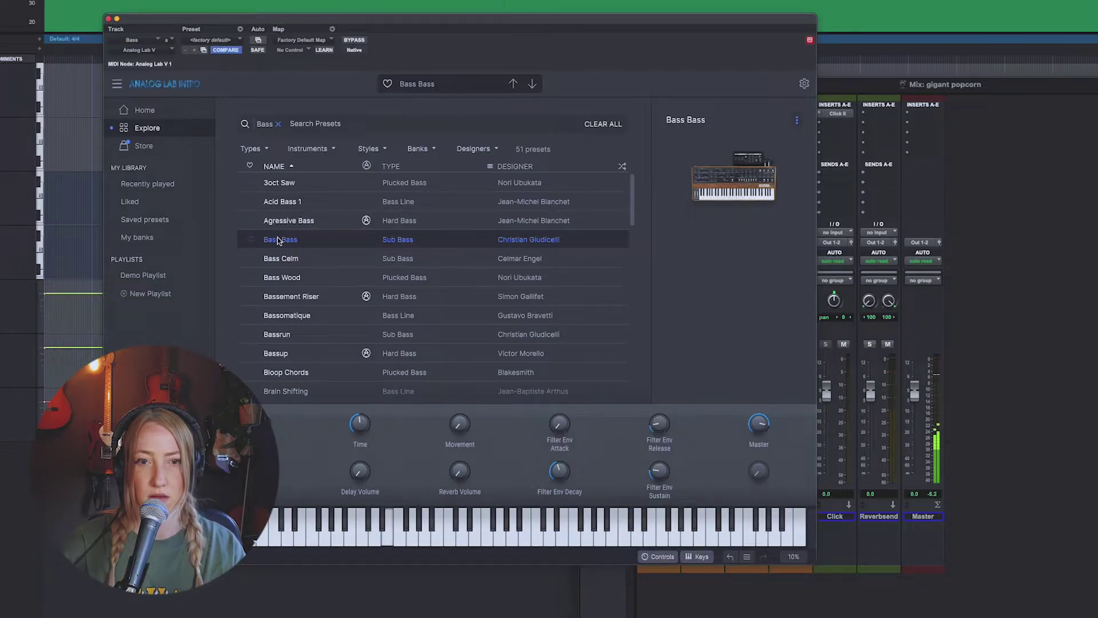
left_click(276, 258)
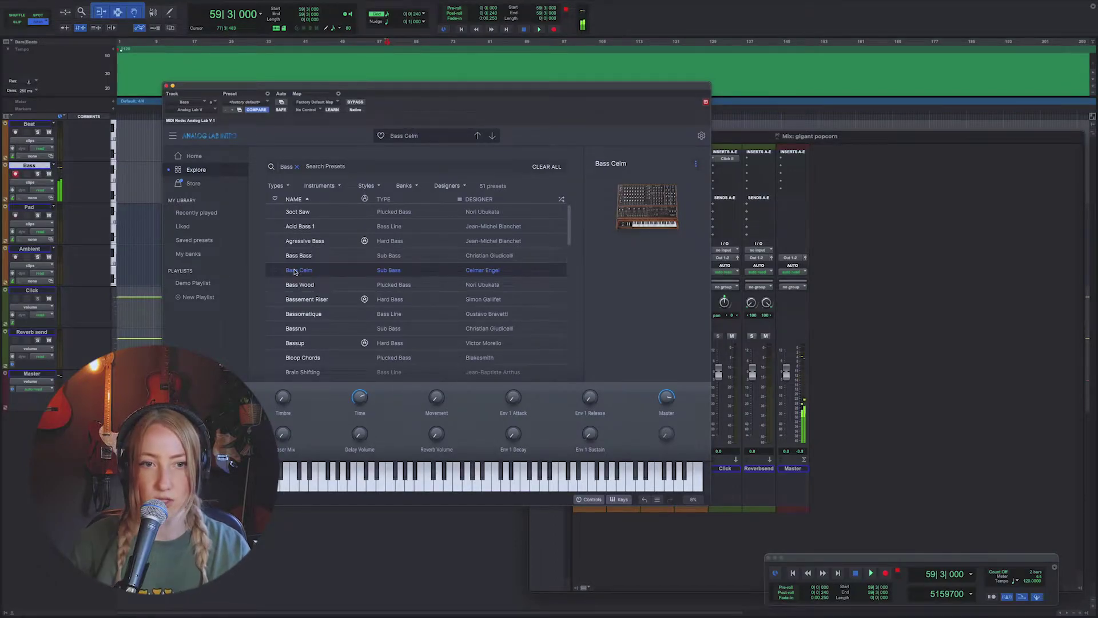
left_click(167, 86)
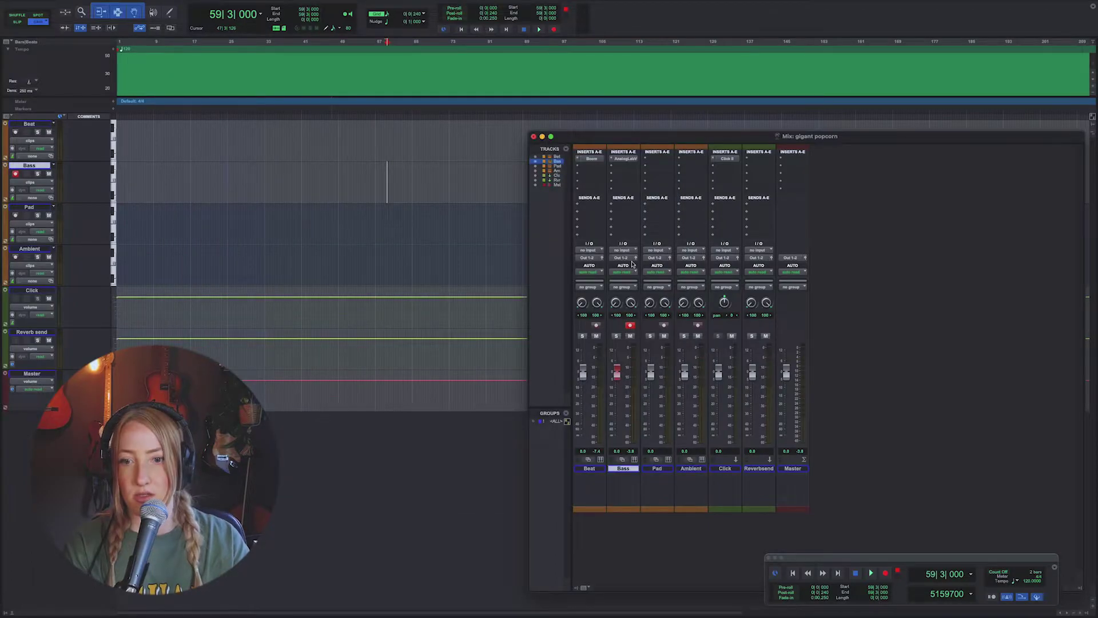
- Insert the stereo Pigments instrument on the Pad track, reposition its window and decline the feature tour
left_click(650, 167)
mouse_move(707, 159)
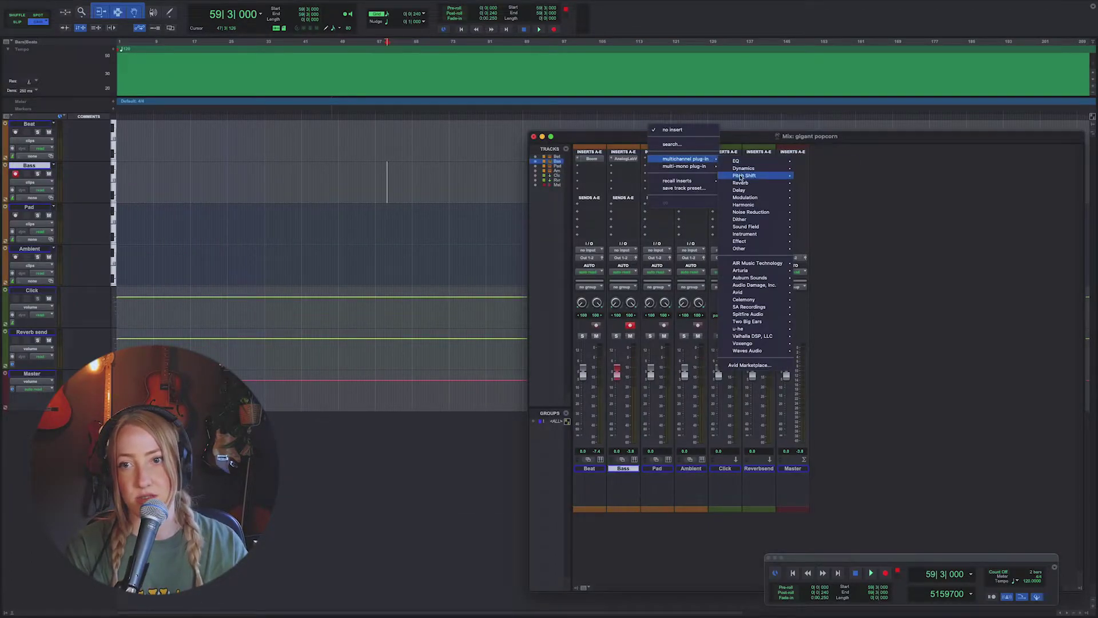
mouse_move(770, 236)
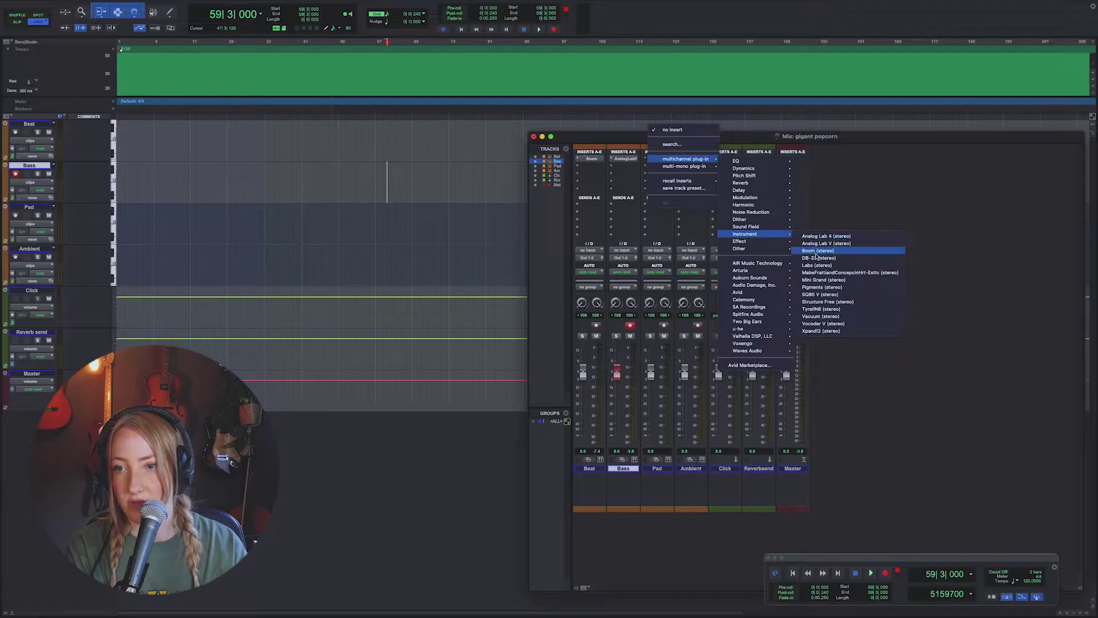
left_click(820, 289)
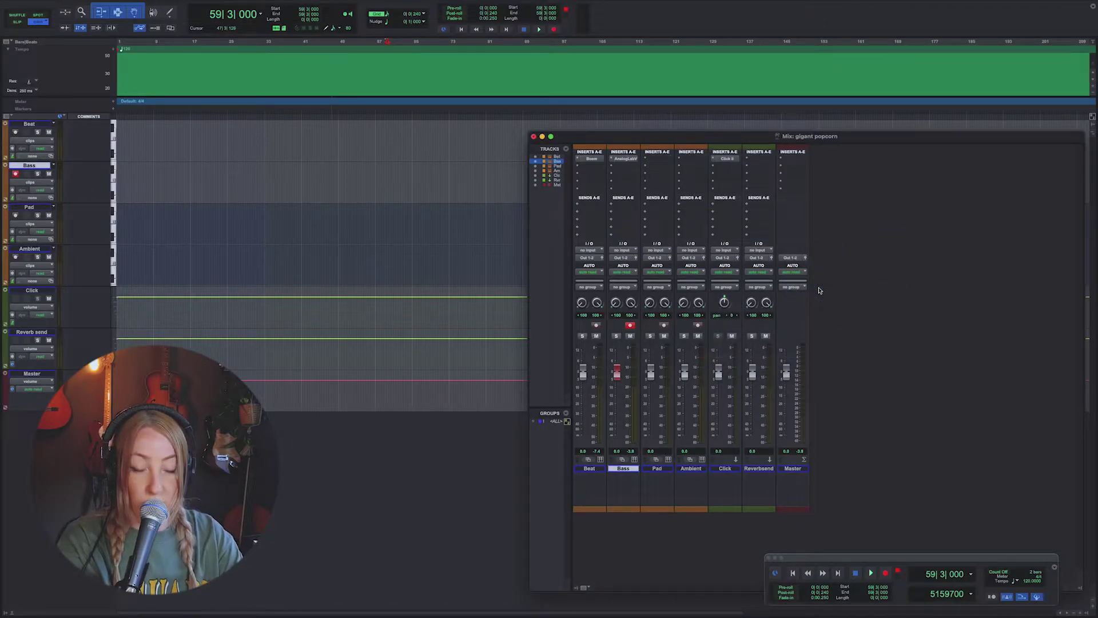
left_click_drag(351, 86, 361, 82)
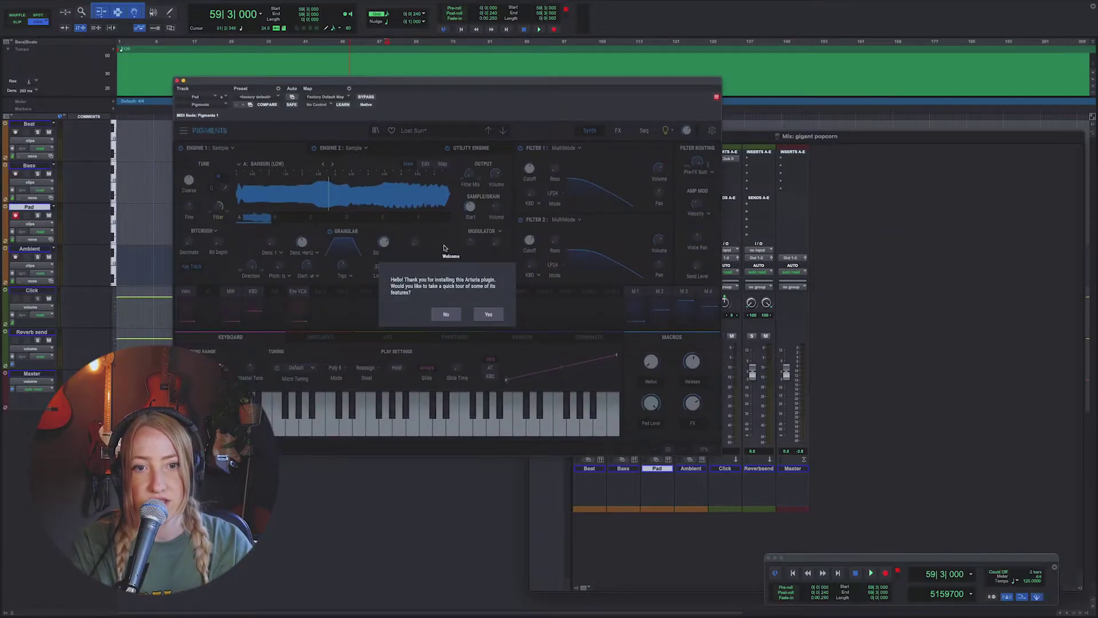
left_click(447, 314)
- Load the Ambientware pad preset in Pigments and advance through the pad presets to Ancient Beings
left_click(414, 131)
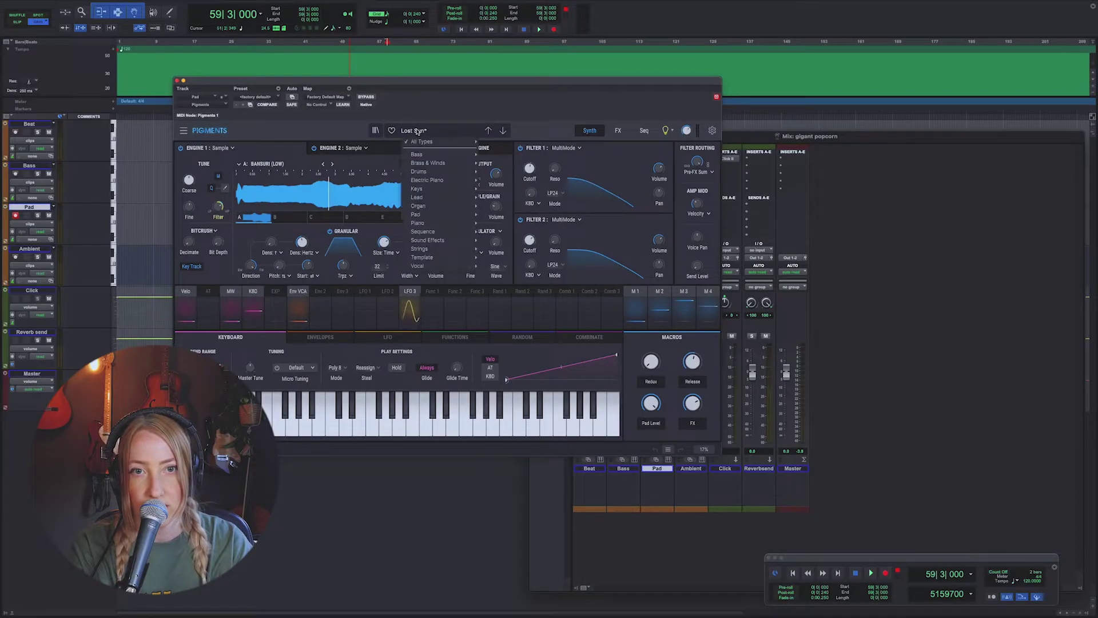
mouse_move(453, 217)
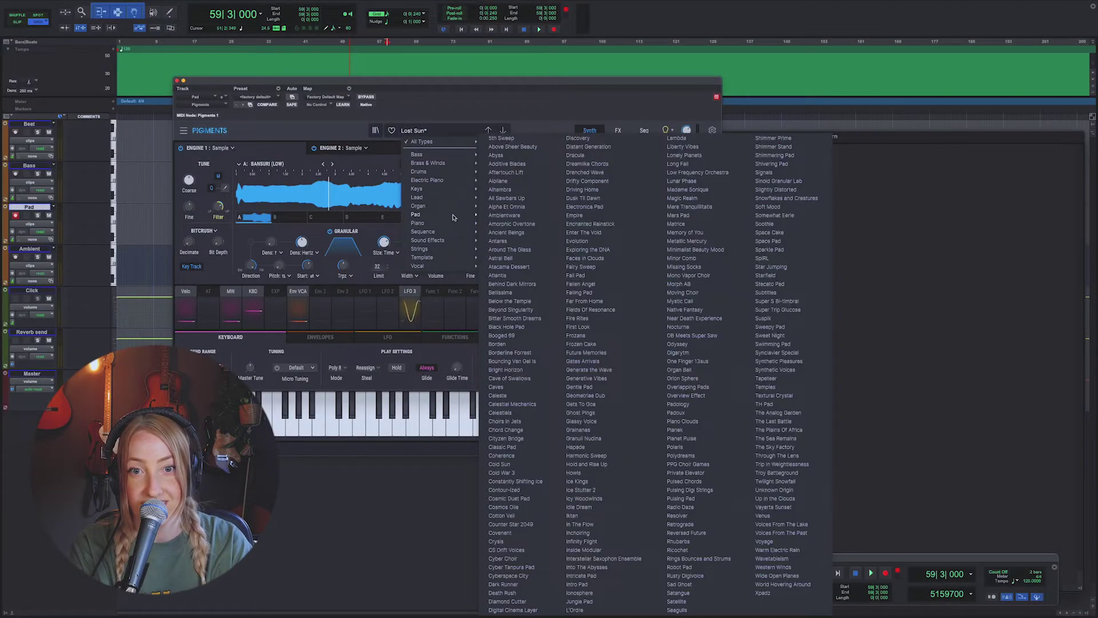
left_click(492, 215)
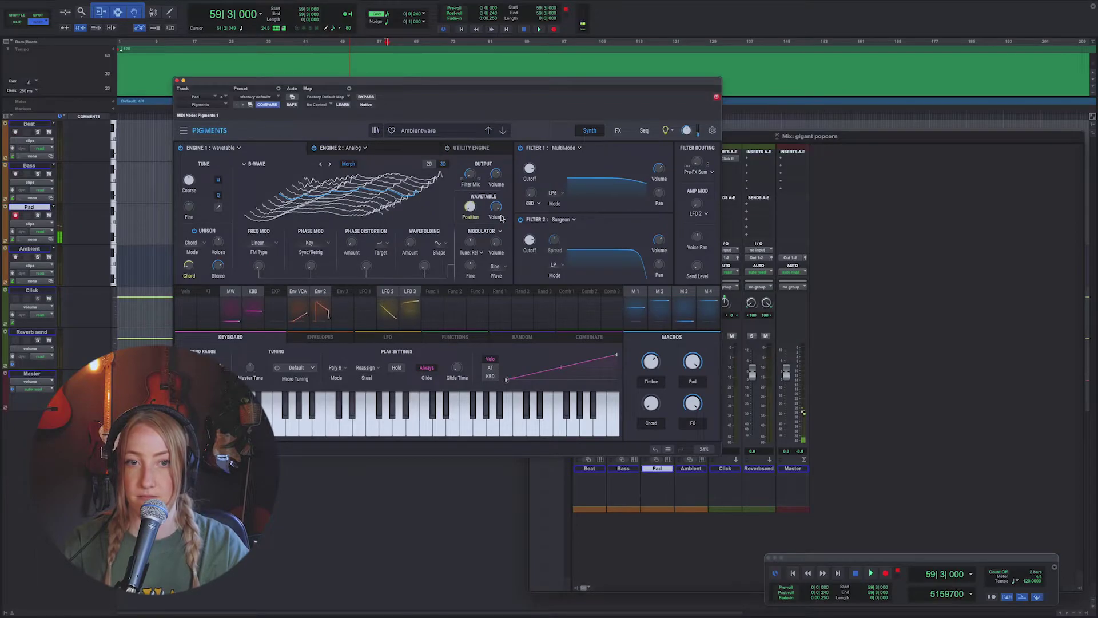
left_click(503, 132)
left_click(502, 133)
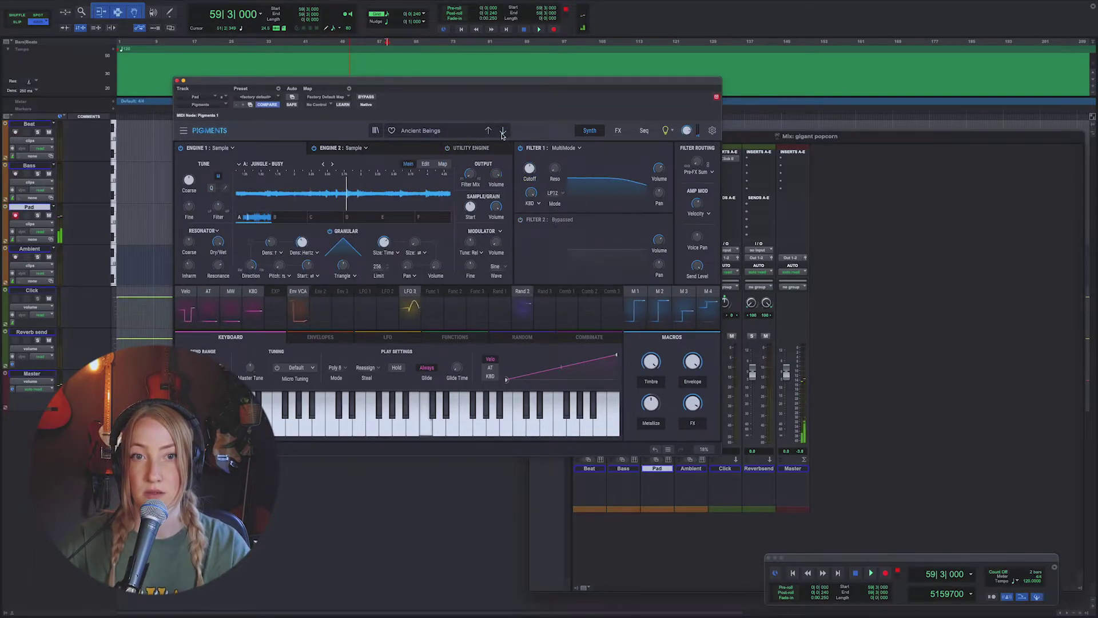
- Advance the Pad track's Pigments presets from Ancient Beings through Antares, Around The Glass and Astral Bell to Atacama Dessert, and close the plug-in window
left_click(502, 133)
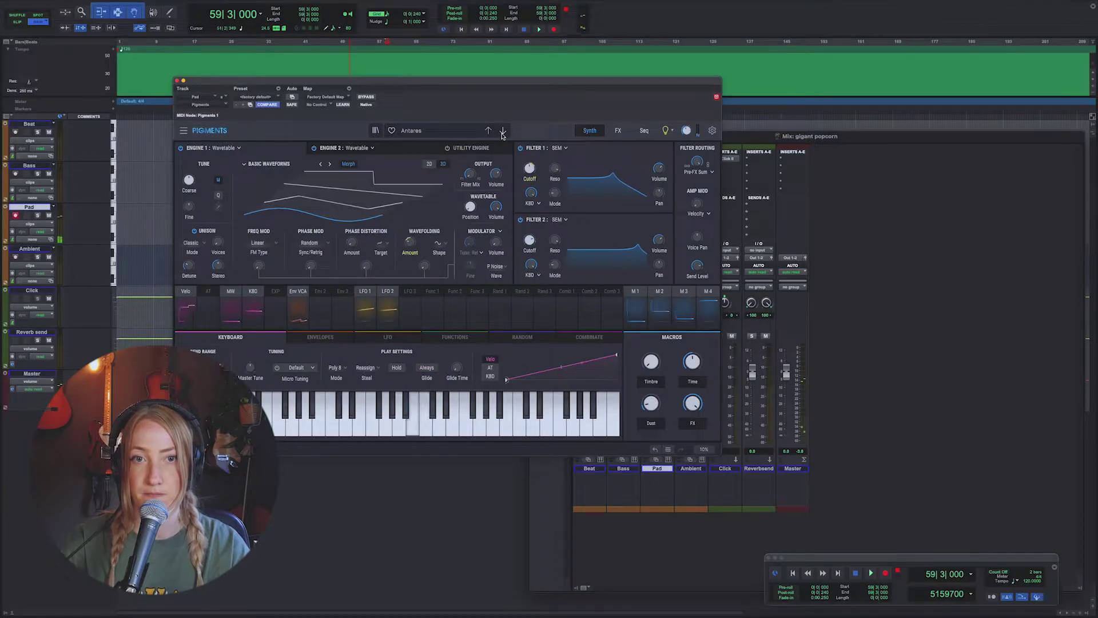
left_click(503, 132)
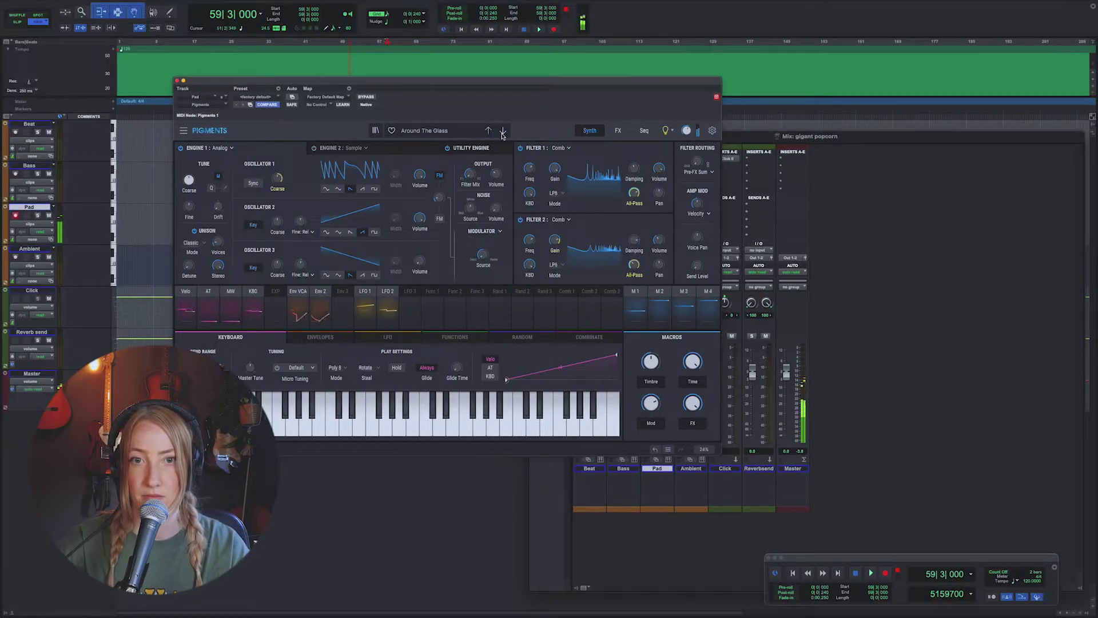
left_click(502, 133)
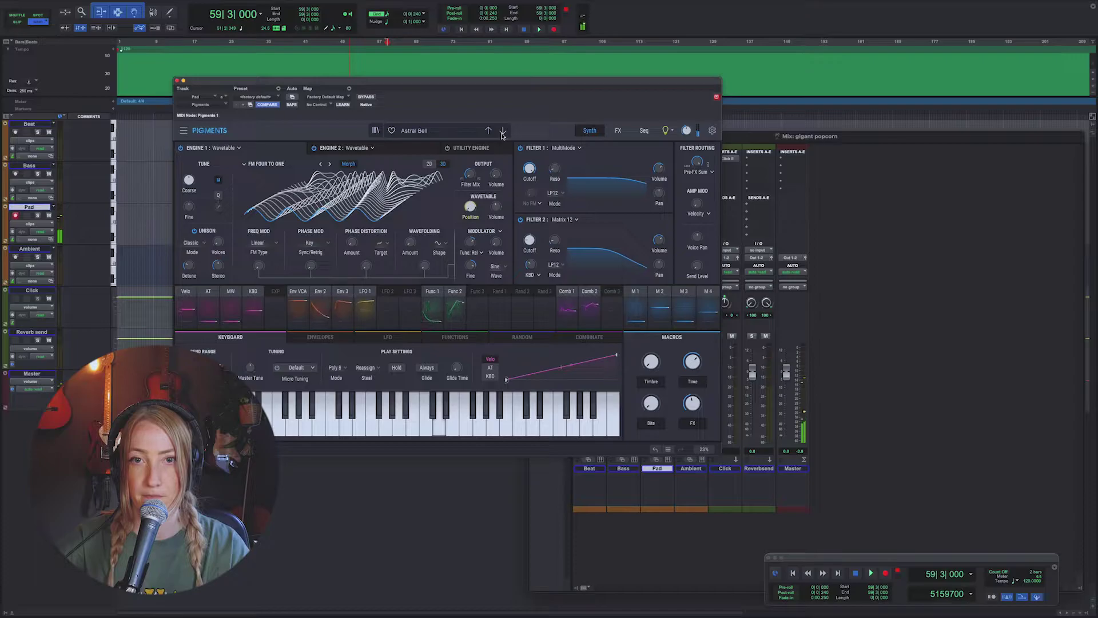
left_click(503, 133)
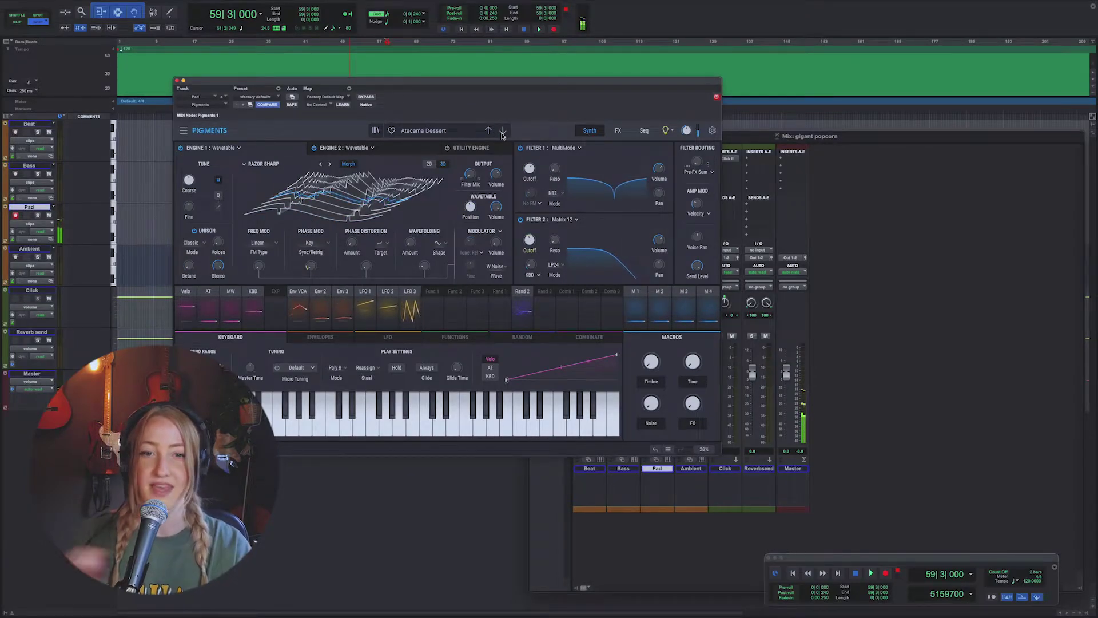
left_click(177, 82)
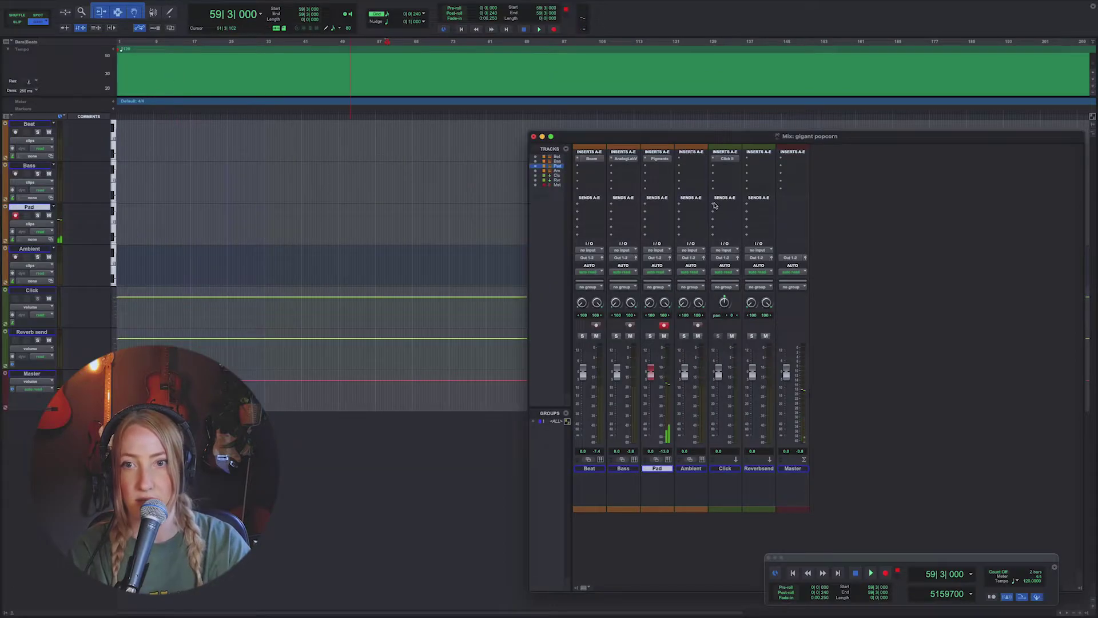
- Insert the stereo Pigments instrument as a multichannel plug-in on the Ambient track
left_click(691, 166)
mouse_move(730, 159)
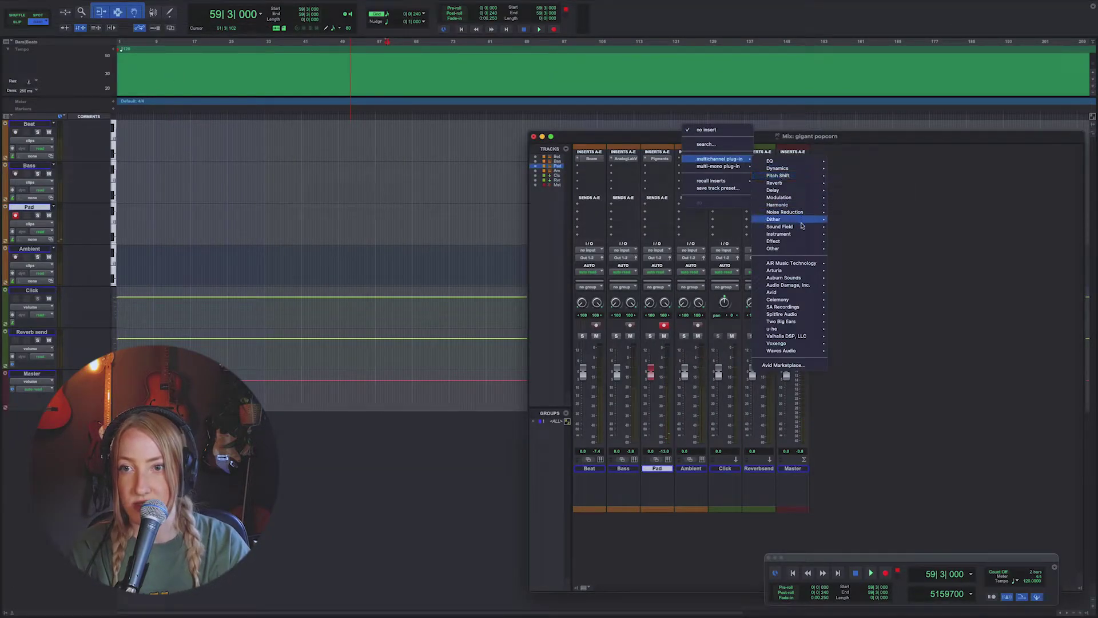
mouse_move(803, 234)
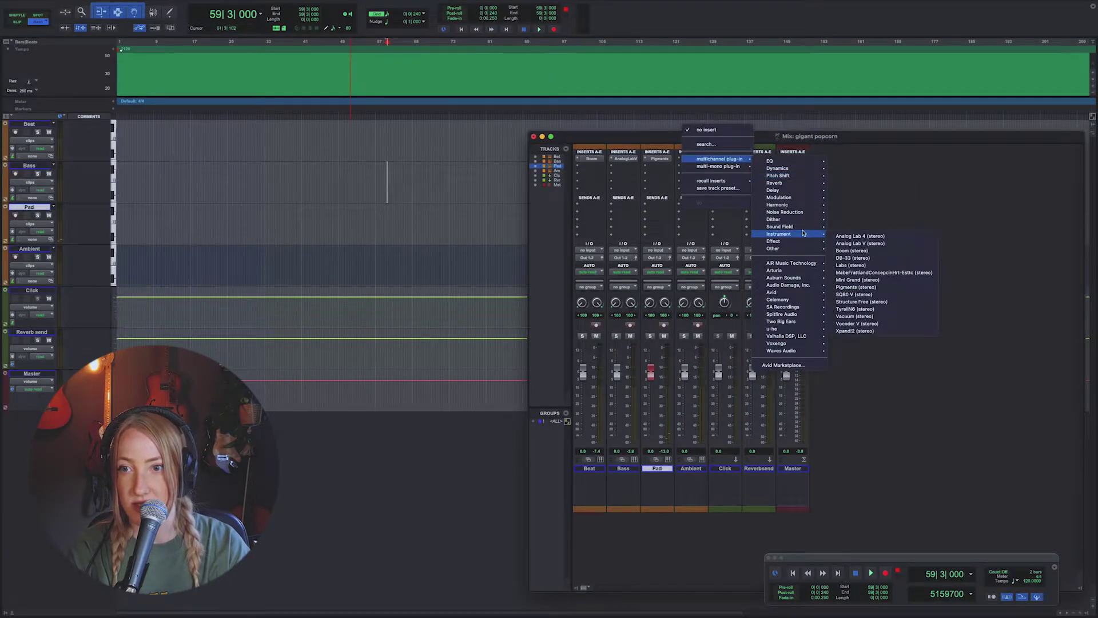
left_click(858, 287)
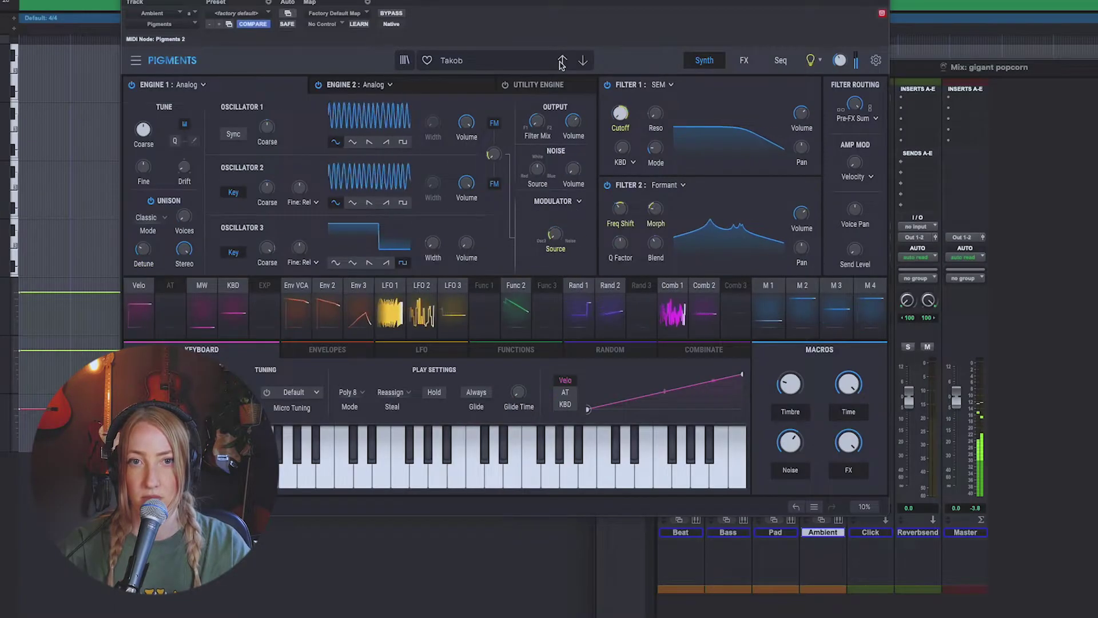
- Audition the Sound Effects presets in the Ambient track's Pigments, stepping backward from Takob through SynChords and Synchestra Hit to Strike
left_click(505, 131)
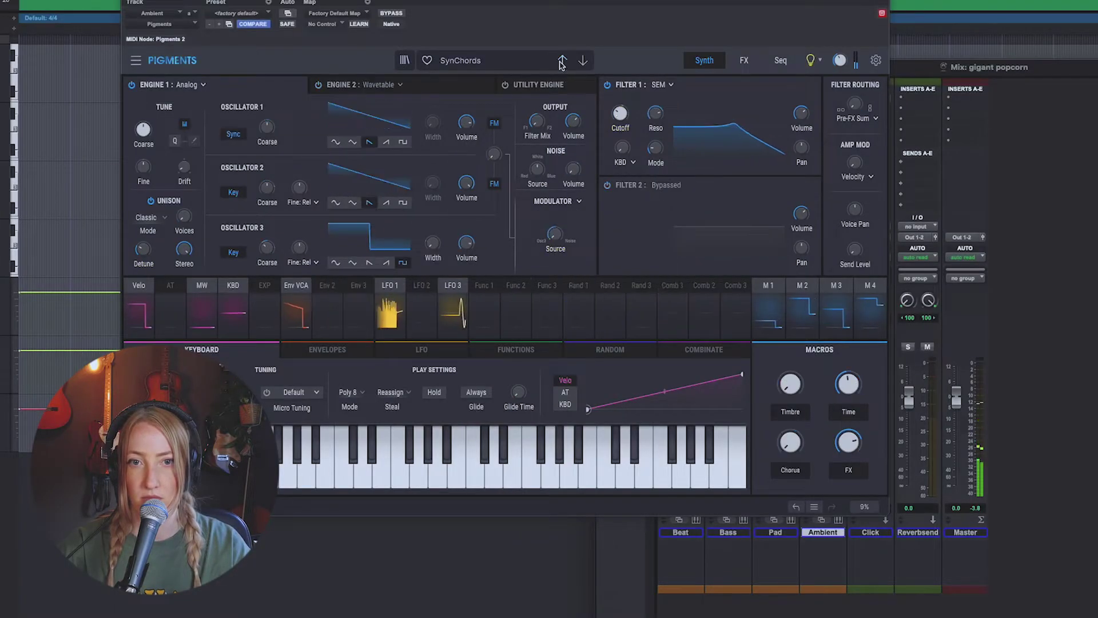
left_click(561, 62)
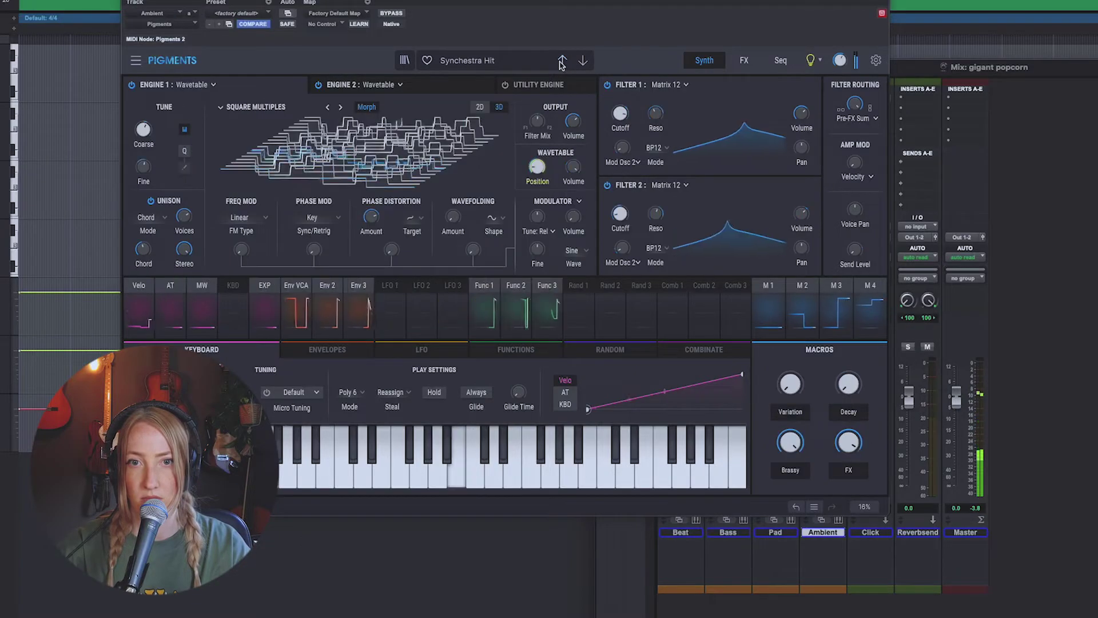
left_click(561, 62)
left_click(562, 61)
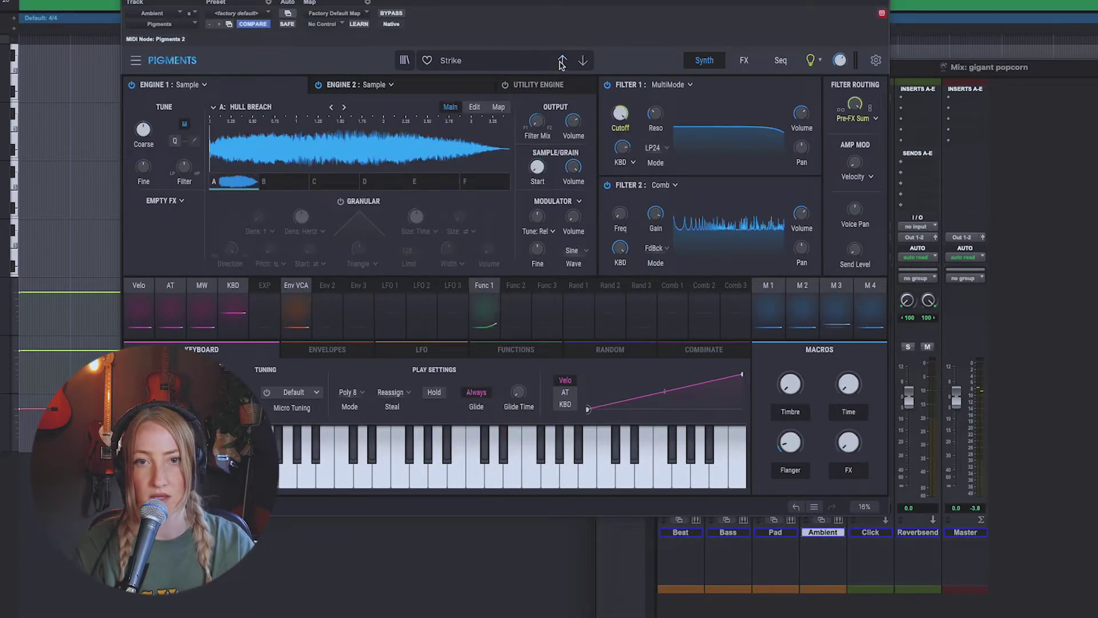
- Load the Overview Effect preset from the Pad category in the Ambient track's Pigments
left_click(535, 62)
mouse_move(523, 222)
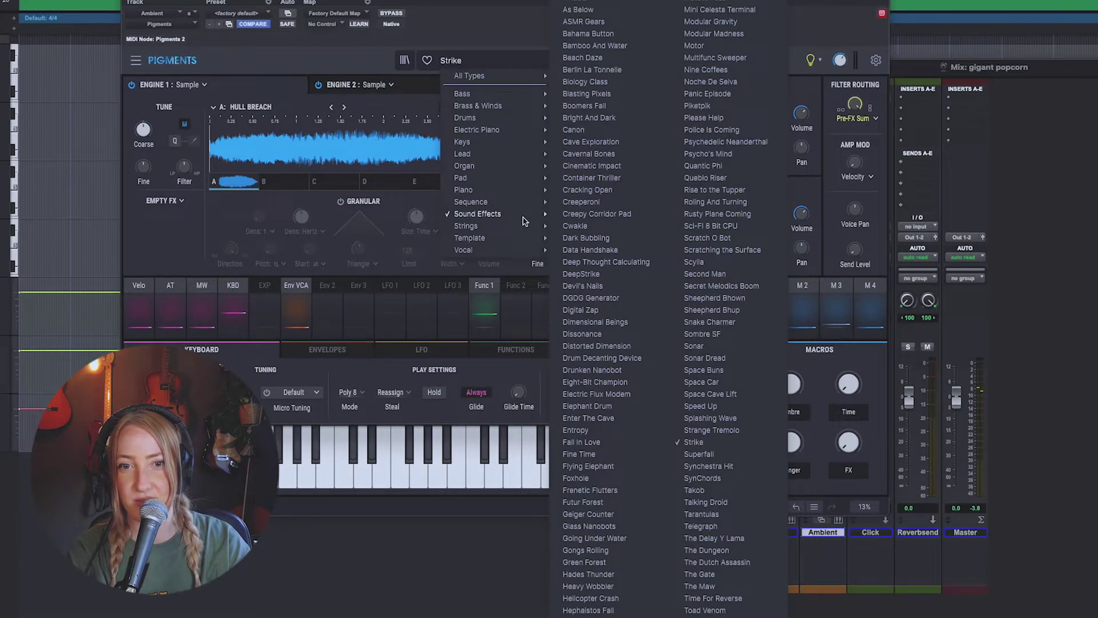
mouse_move(520, 183)
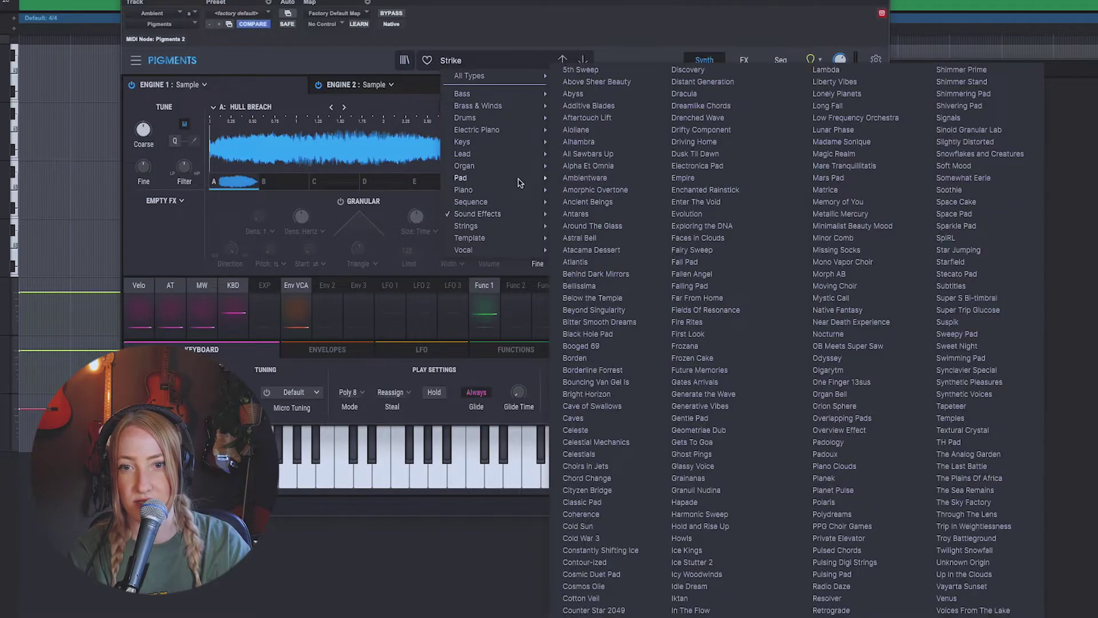
left_click(840, 431)
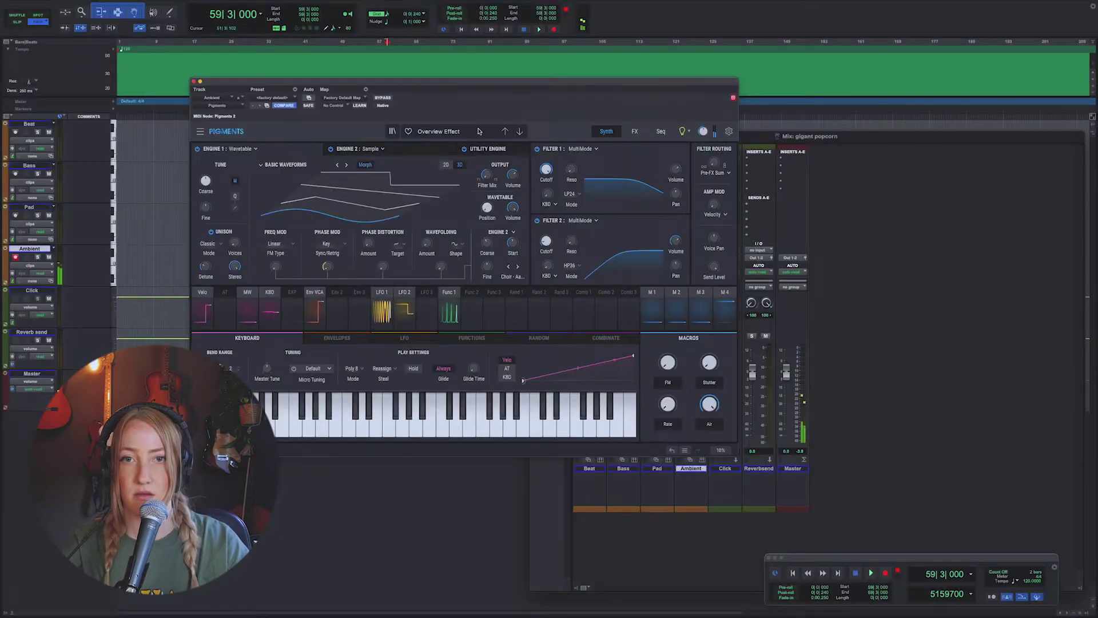
- Audition the pad presets following Overview Effect, including Piano Clouds and Polydreams, settle on Pulsing Digi Strings, and close the Pigments window
left_click(520, 132)
left_click(520, 131)
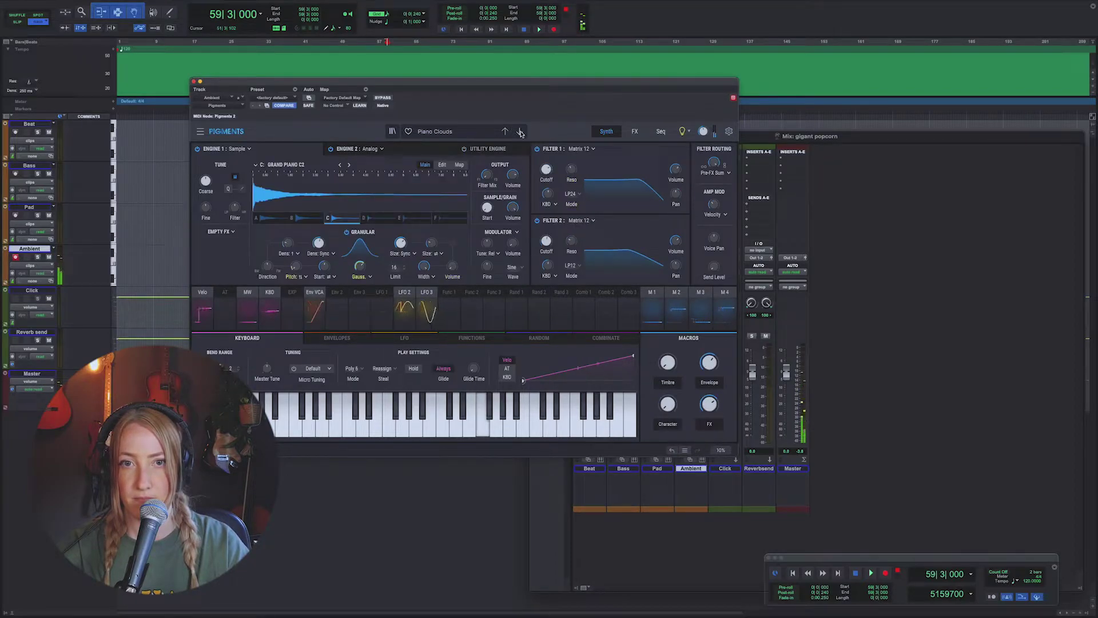
left_click(520, 131)
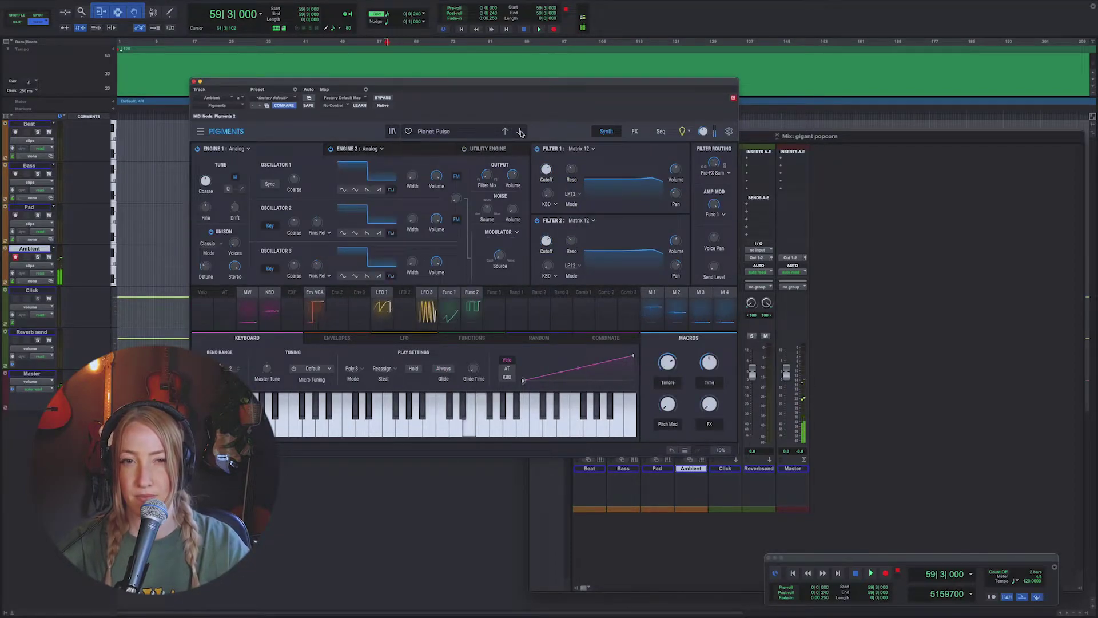
left_click(520, 131)
left_click(520, 131)
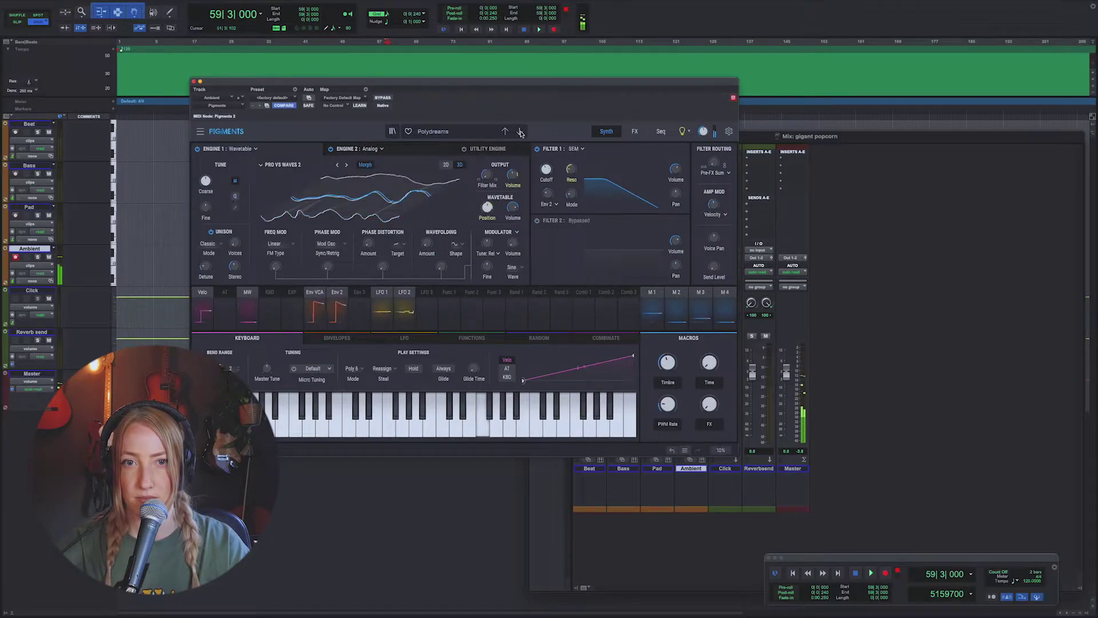
left_click(520, 132)
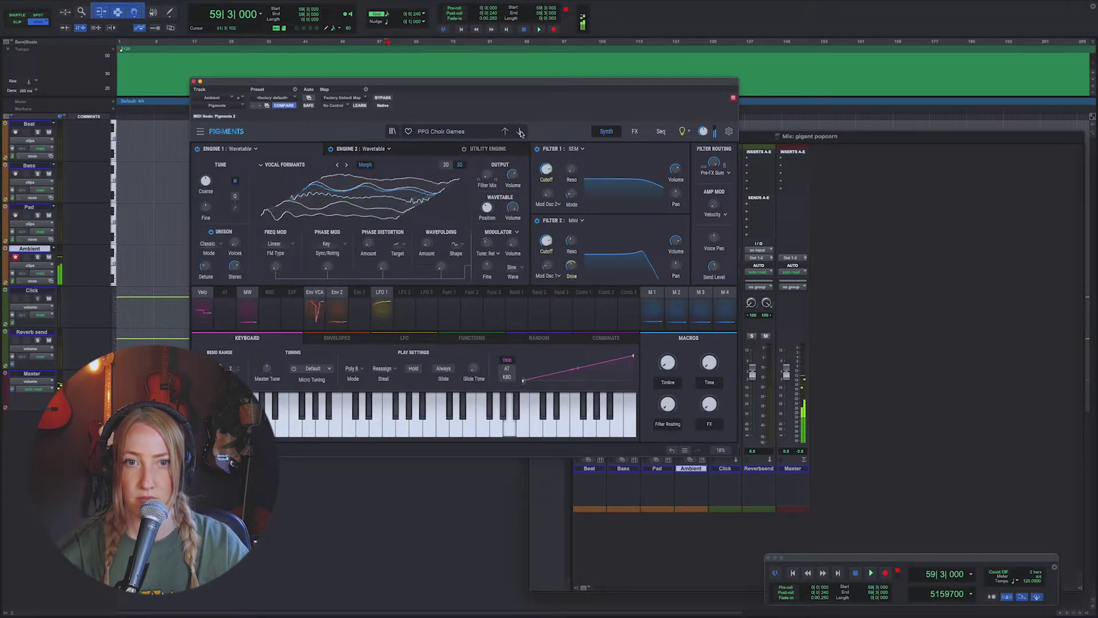
left_click(506, 133)
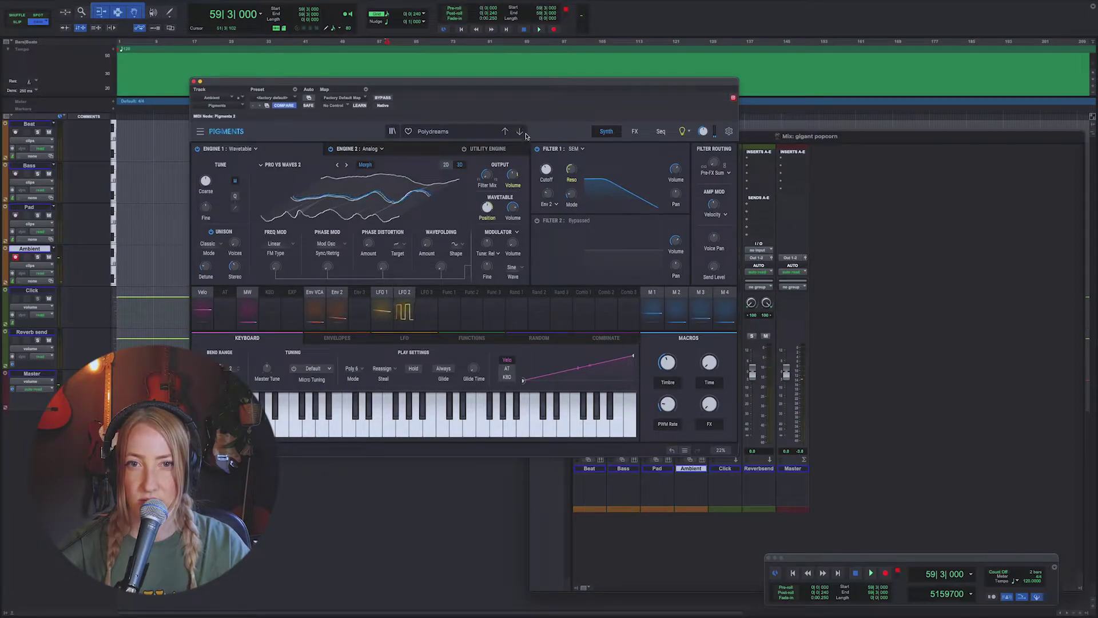
left_click(520, 132)
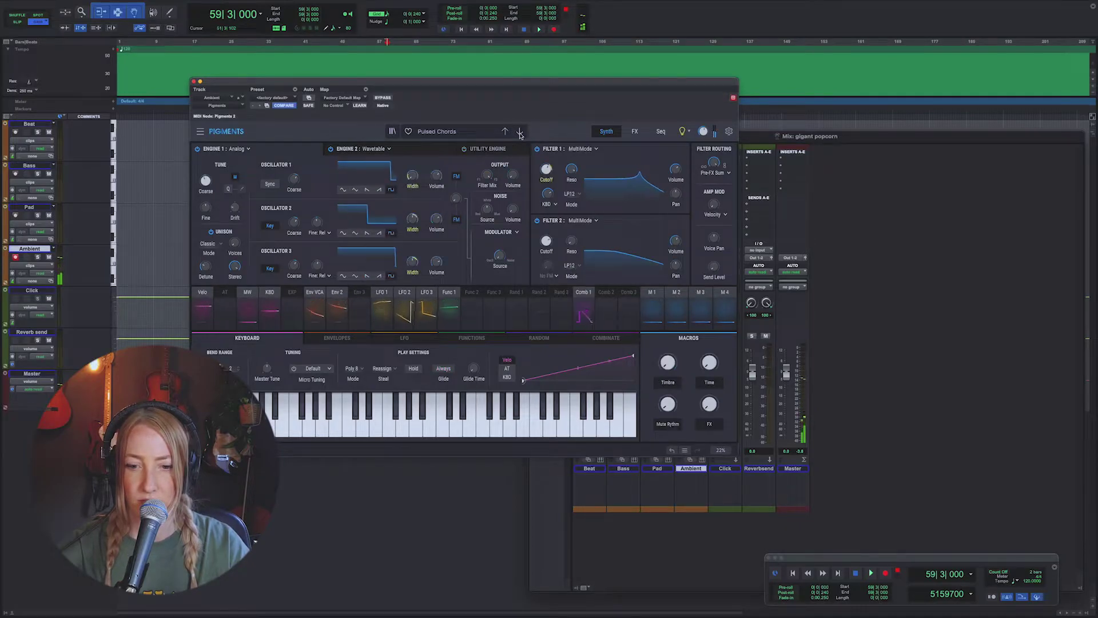
left_click(520, 132)
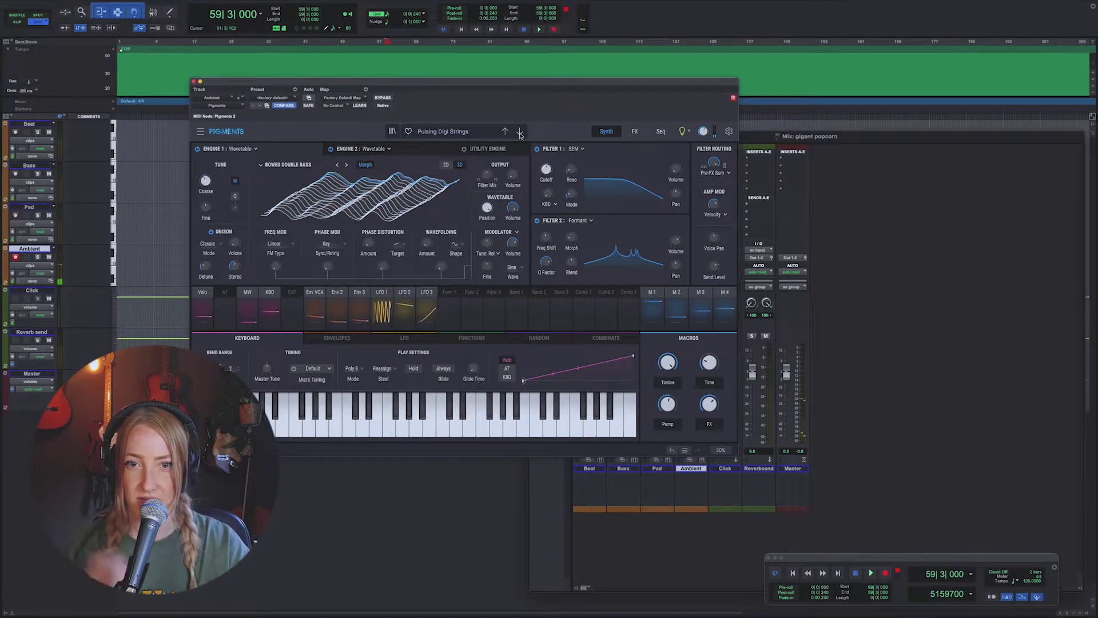
left_click(195, 82)
- Play the session from its start and lower the Click track's volume to -14.5 dB
key("space")
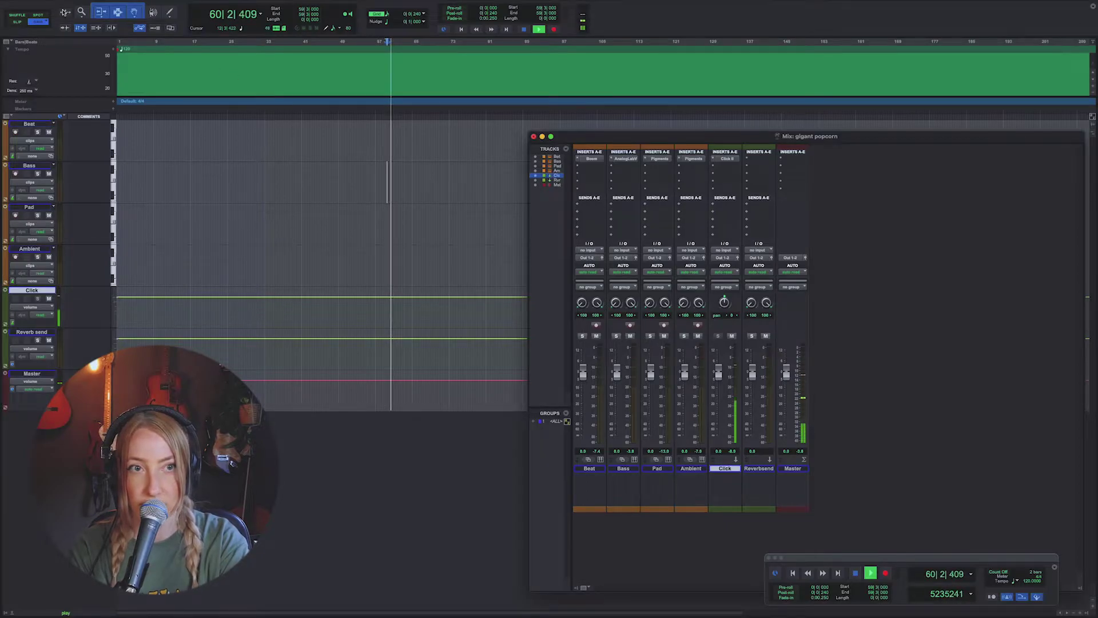
left_click(117, 43)
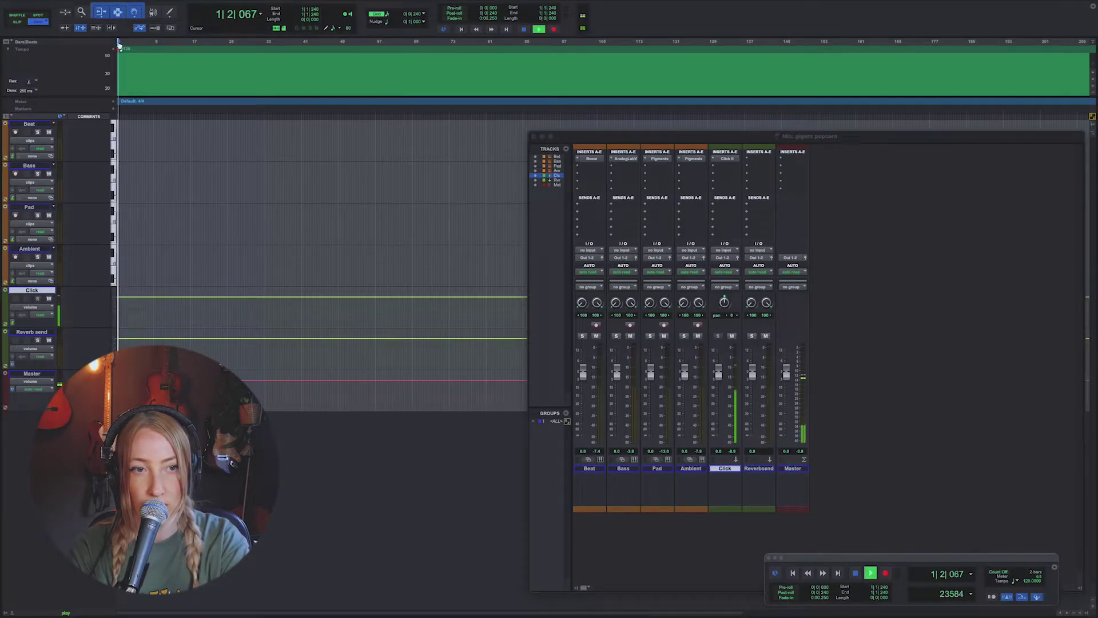
left_click_drag(719, 377, 719, 401)
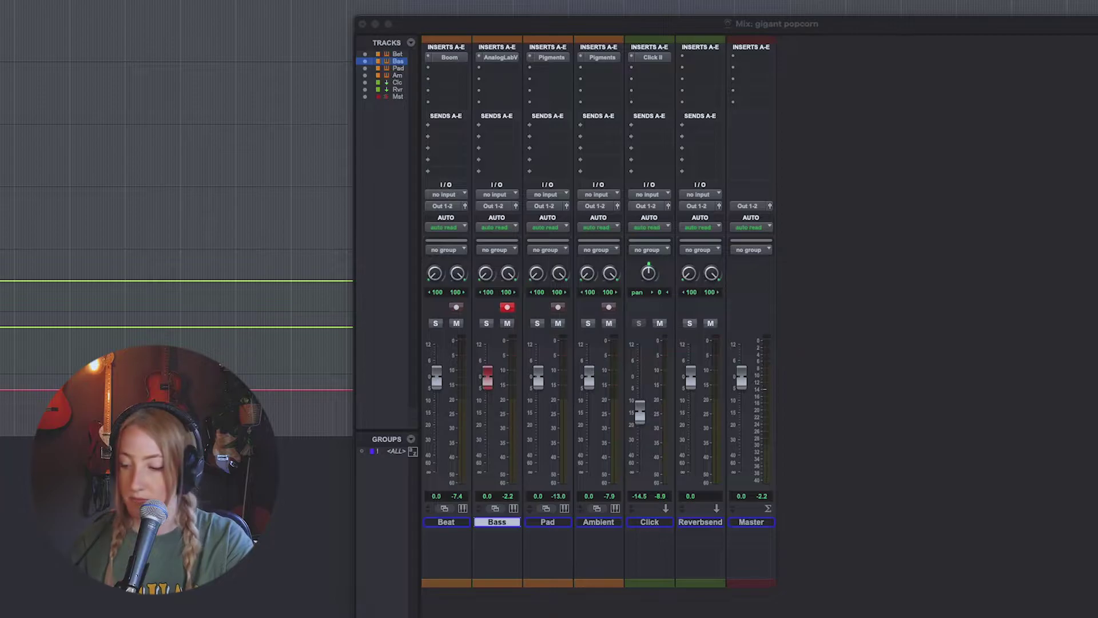
- Select the Beat, Bass, Pad, Ambient and Click tracks in turn to check their record arming and audition the instrument sounds
left_click(38, 140)
left_click(38, 203)
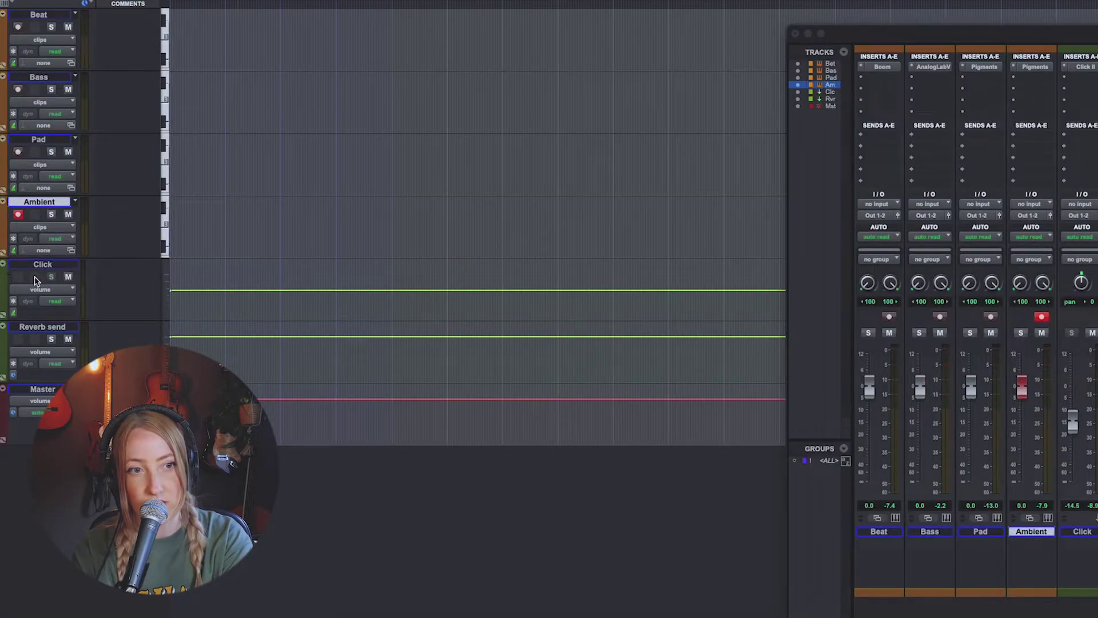
left_click(43, 264)
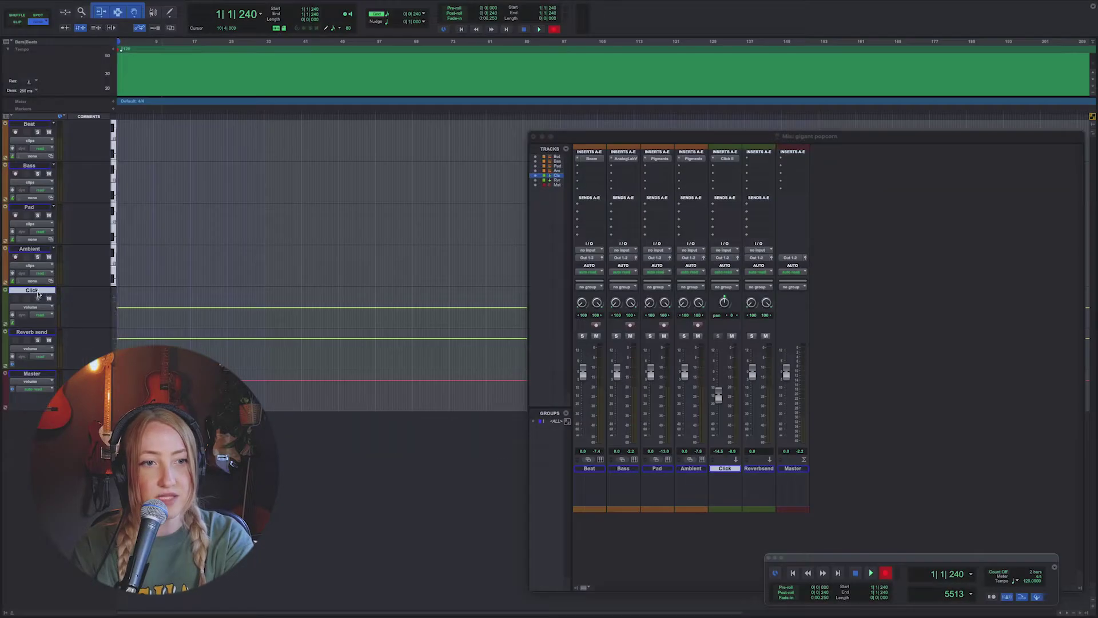
left_click(33, 250)
left_click(33, 208)
left_click(33, 166)
left_click(29, 124)
left_click(29, 166)
left_click(33, 250)
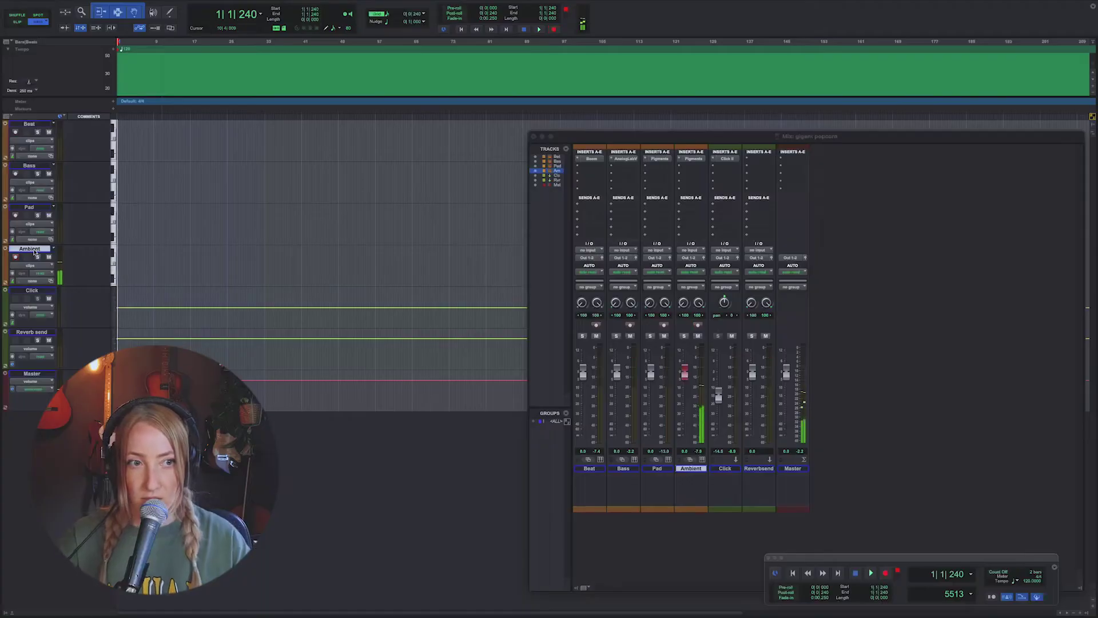
left_click(30, 207)
key("shift+r")
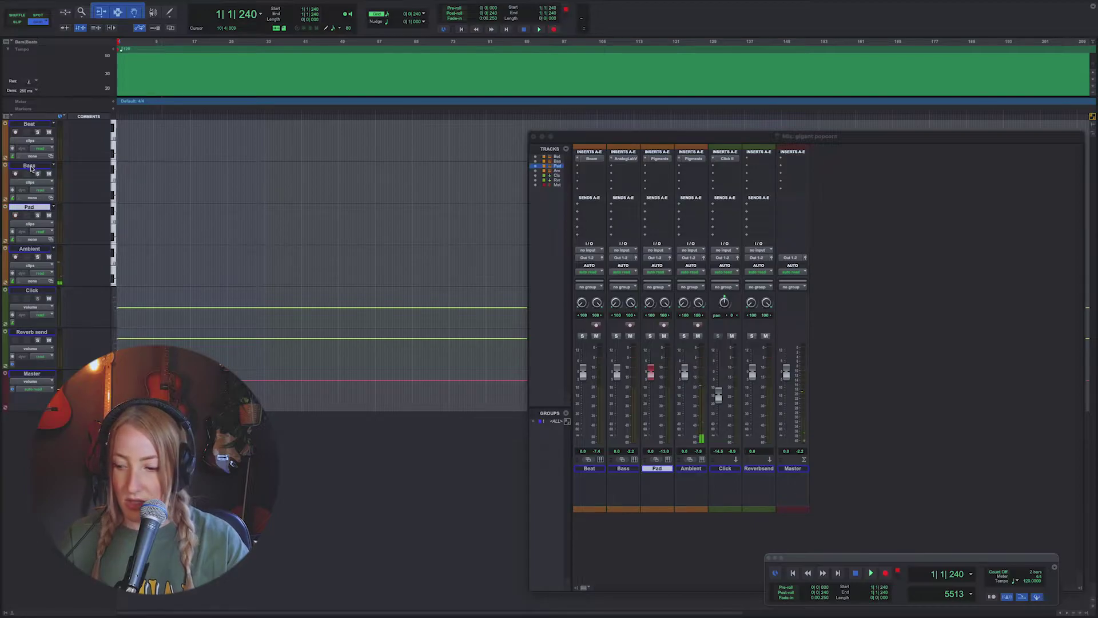
- Record a MIDI bass part on the Bass track from the start of the session to the click
left_click(29, 166)
key("shift+r")
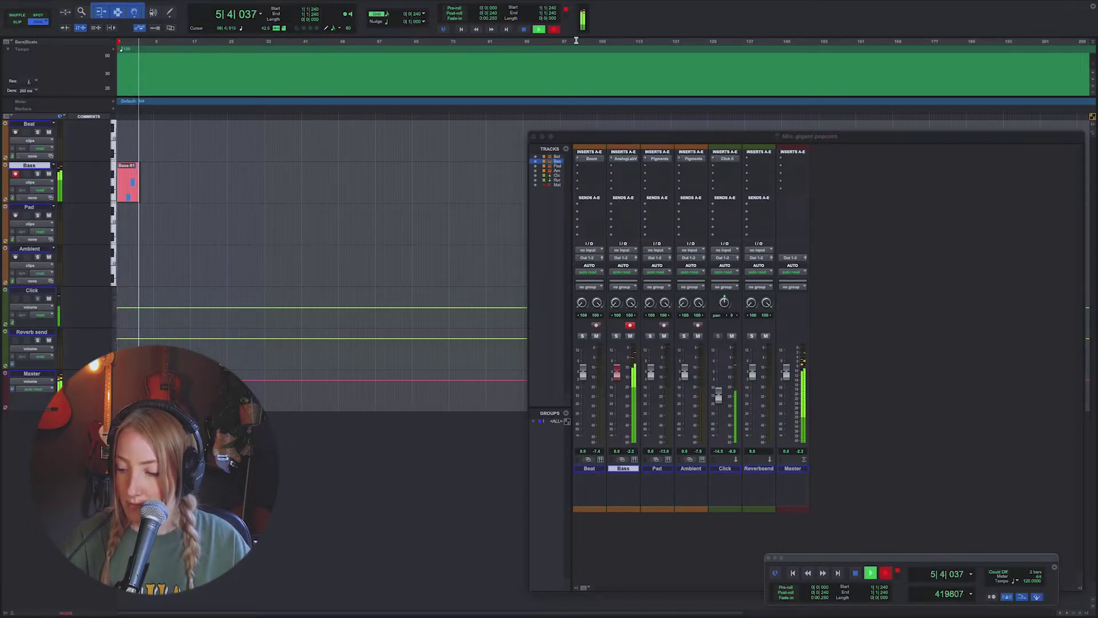
key("space")
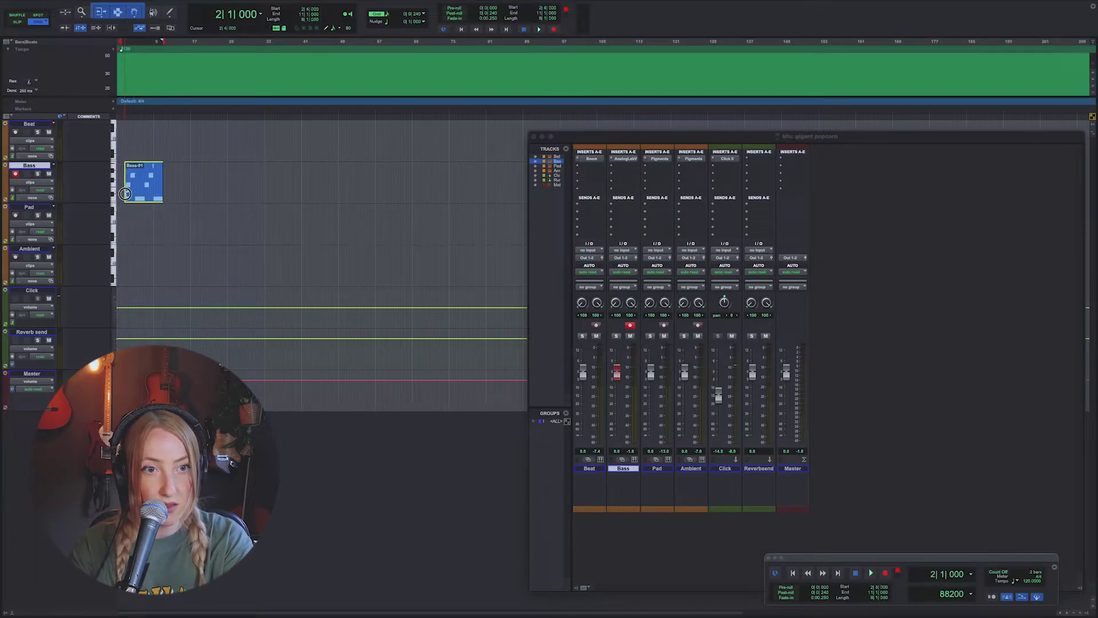
- Rehearse and record a MIDI pad part on the Pad track over the bass, and trim its clip start to match the Bass clip
left_click(29, 208)
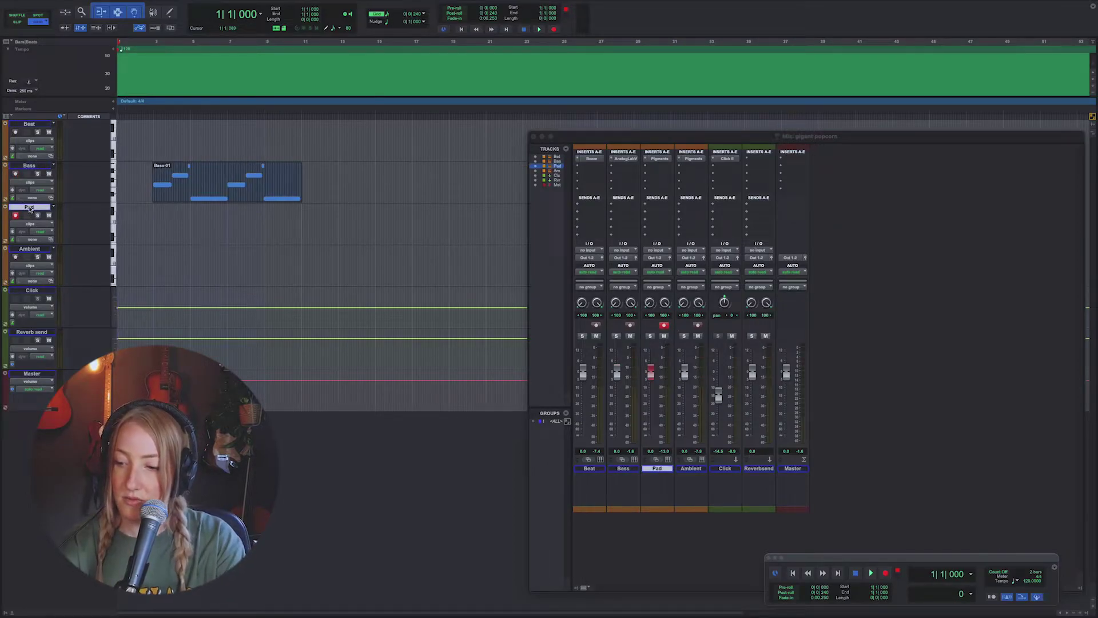
key("space")
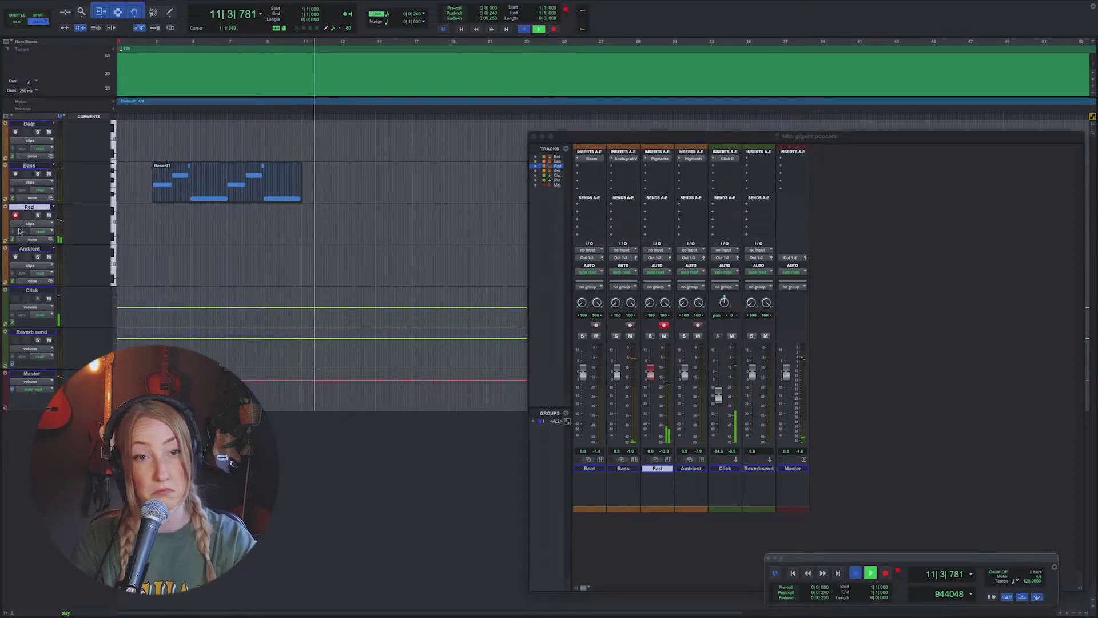
key("space")
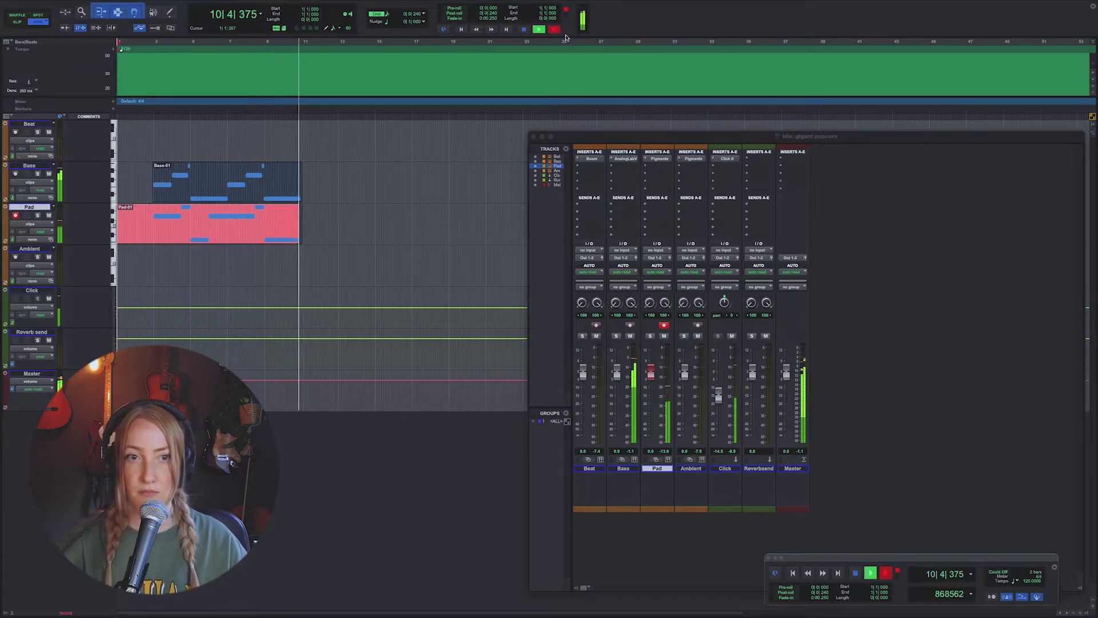
key("space")
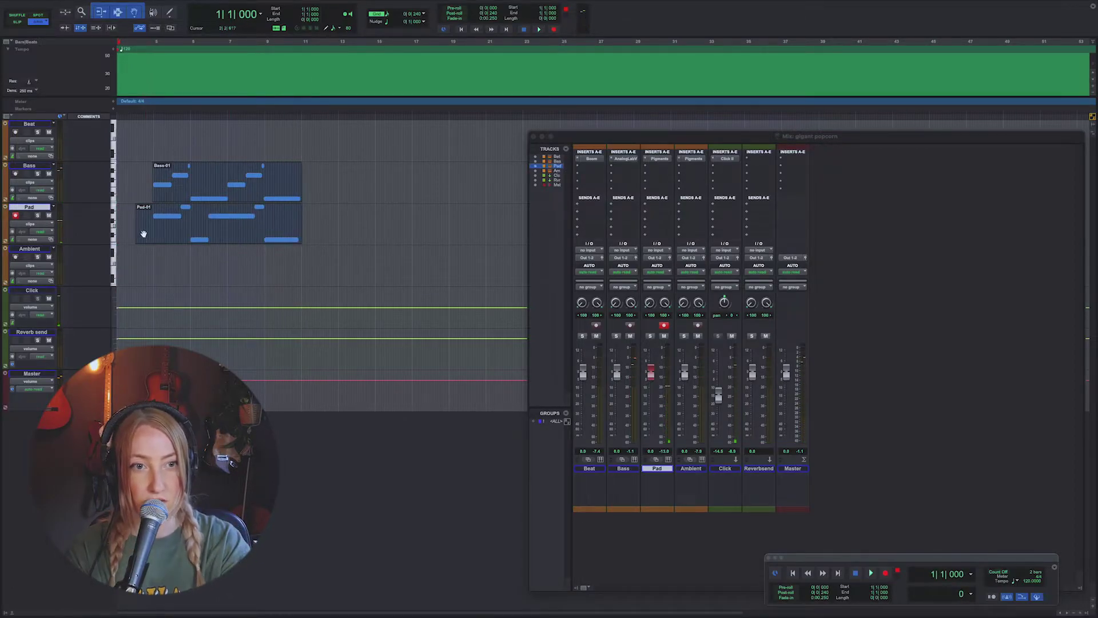
left_click(140, 228)
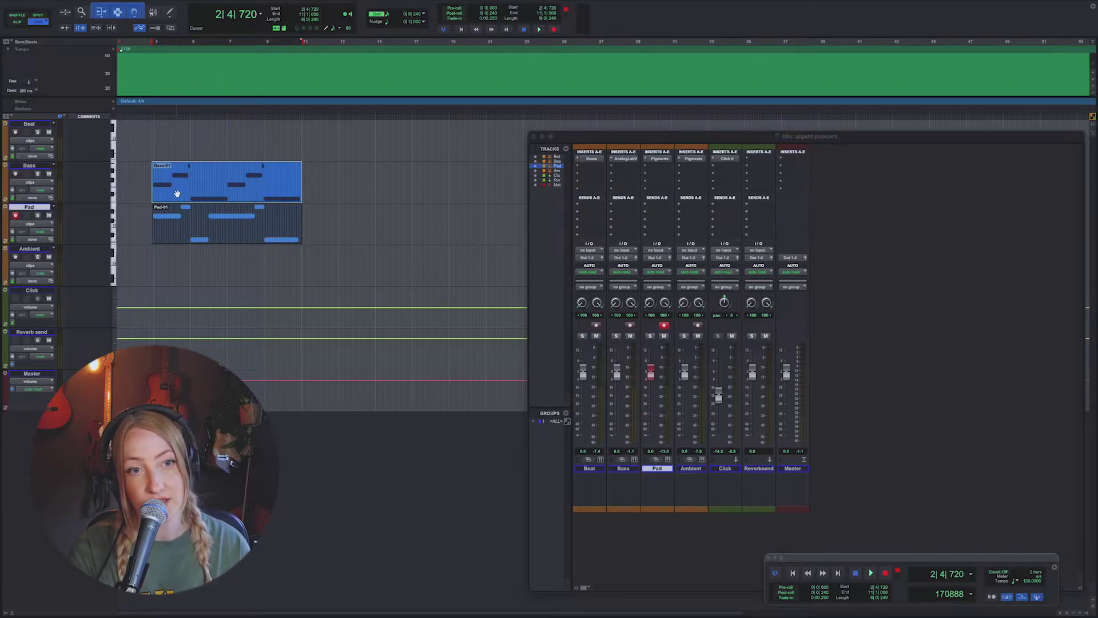
- Try adding an extra series of one-bar notes to the Bass clip from bar 3 to bar 6, and remove them again
left_click(150, 176)
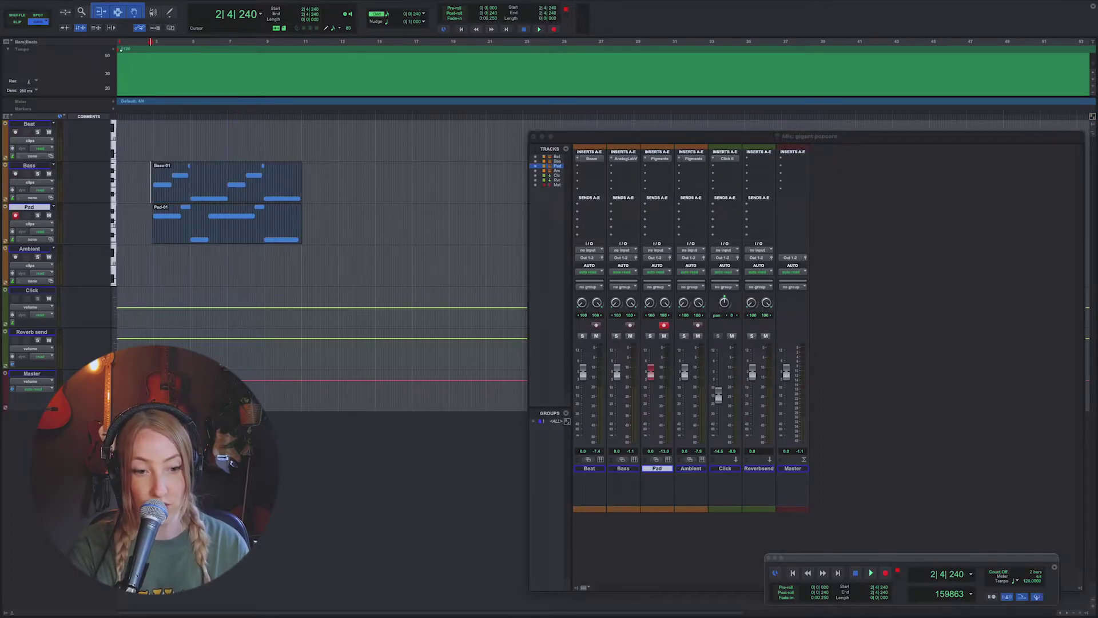
left_click(154, 184)
left_click(154, 182)
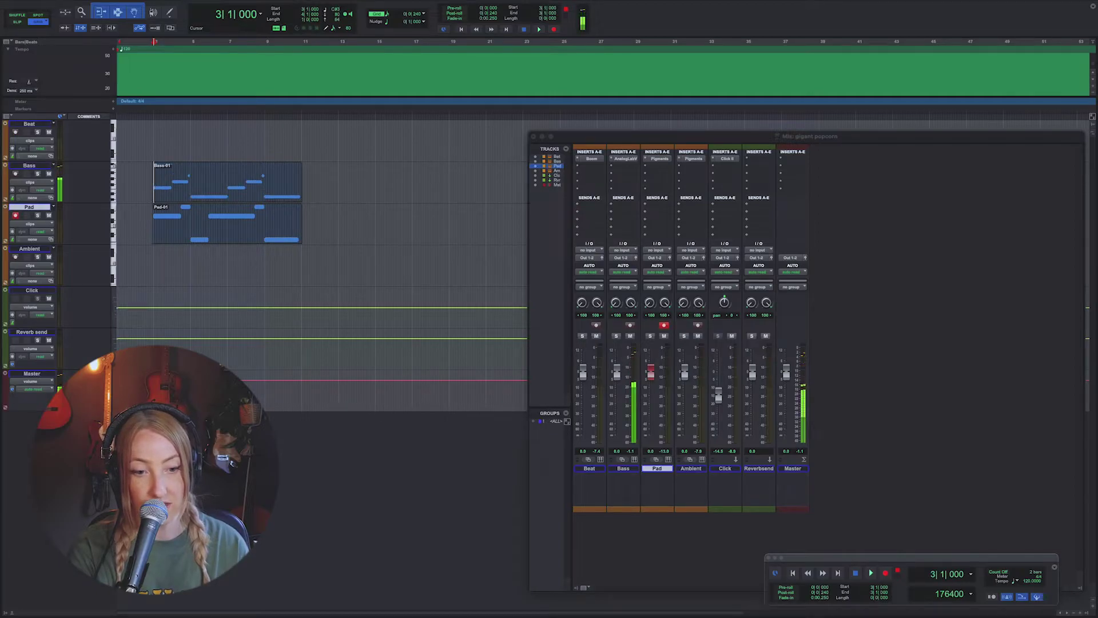
left_click(172, 182)
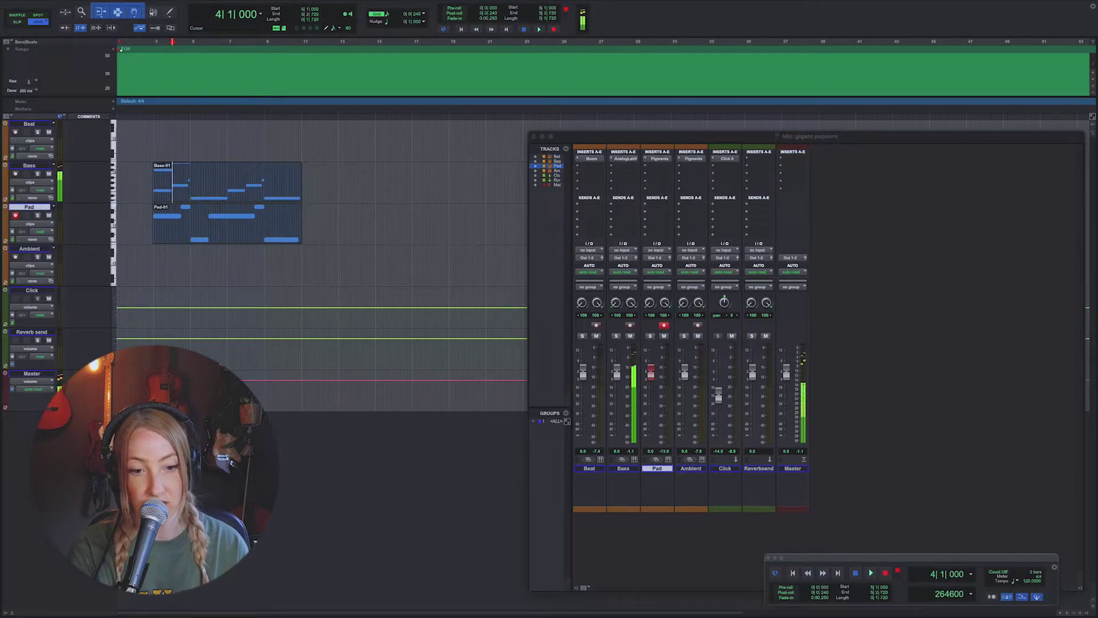
left_click(190, 181)
left_click_drag(209, 182, 227, 182)
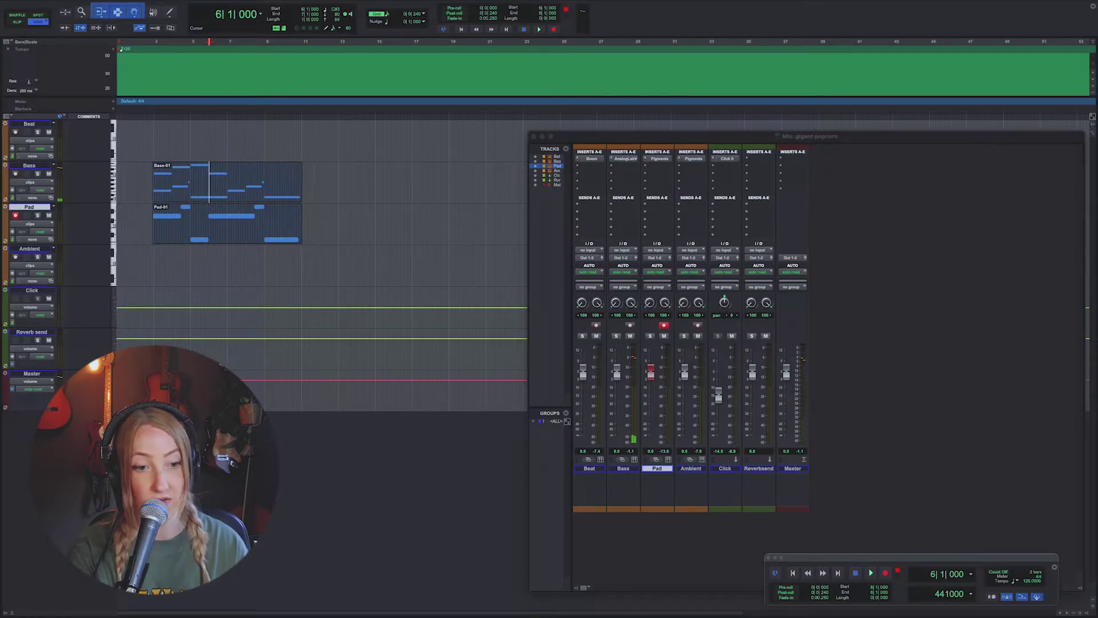
left_click_drag(152, 164, 229, 177)
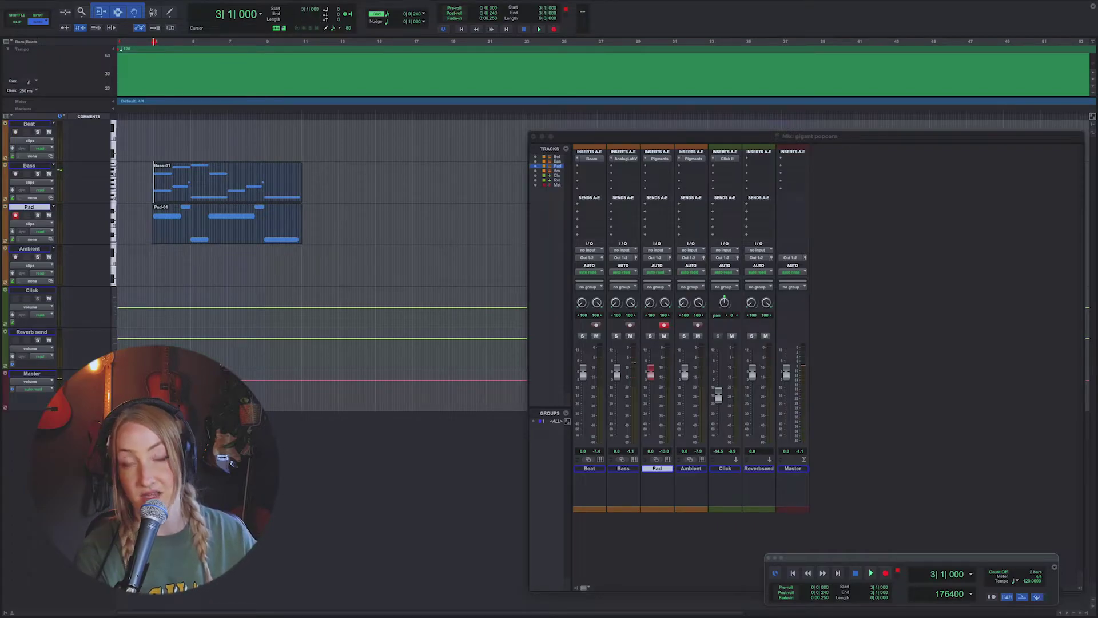
key("Delete")
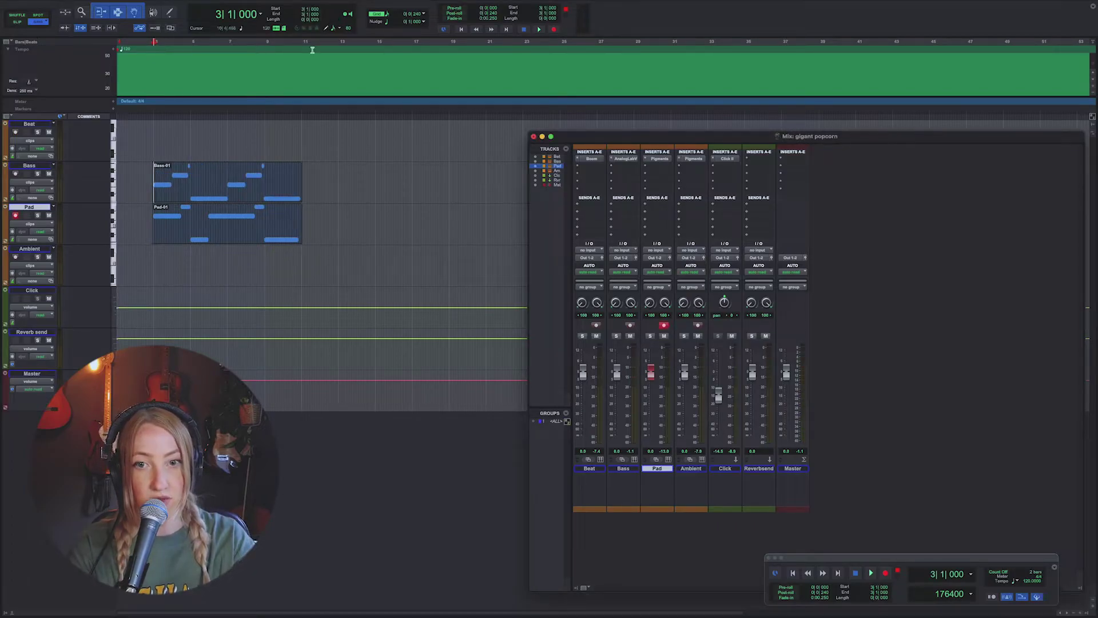
- Quantize the note starts of the Bass and Pad clips to a 1/16 note grid, preserving note duration
left_click_drag(528, 132, 447, 132)
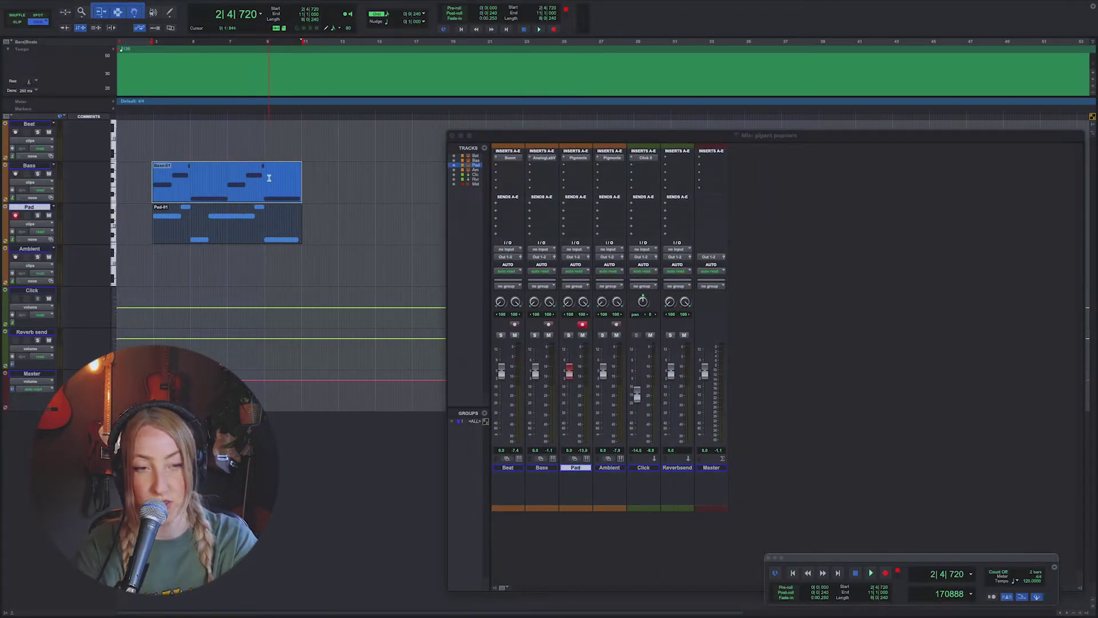
key("alt+0")
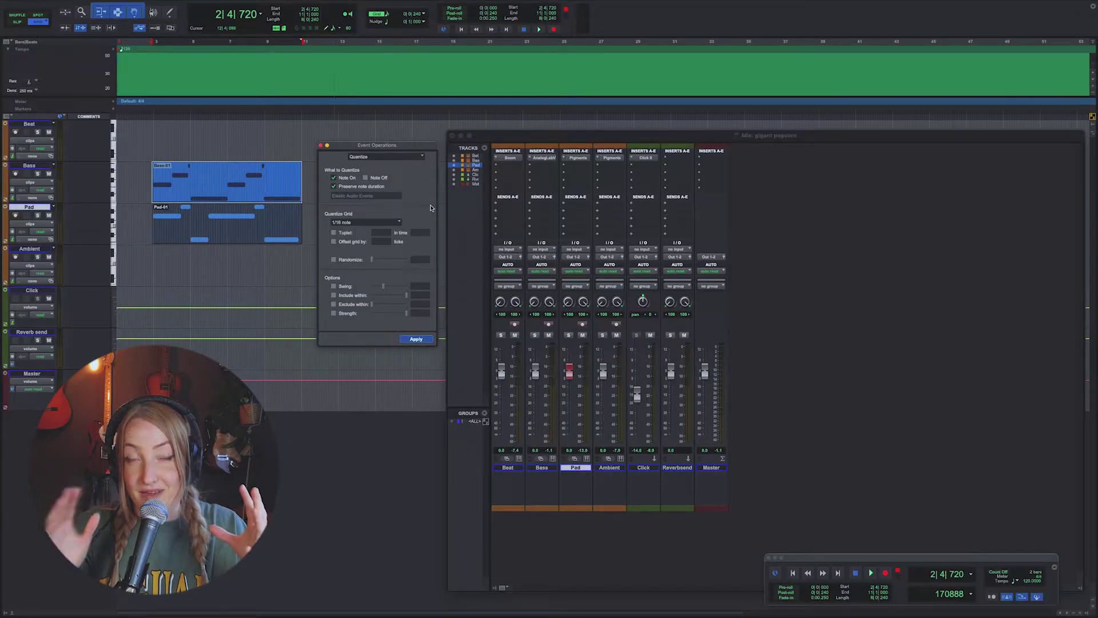
left_click(417, 339)
left_click(204, 239)
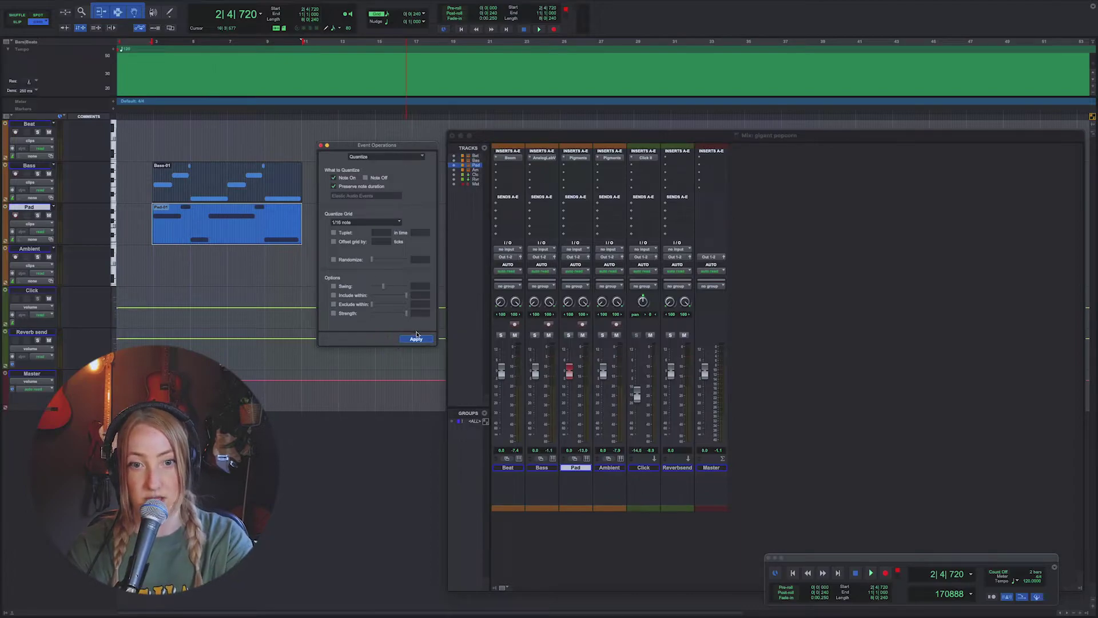
left_click(416, 339)
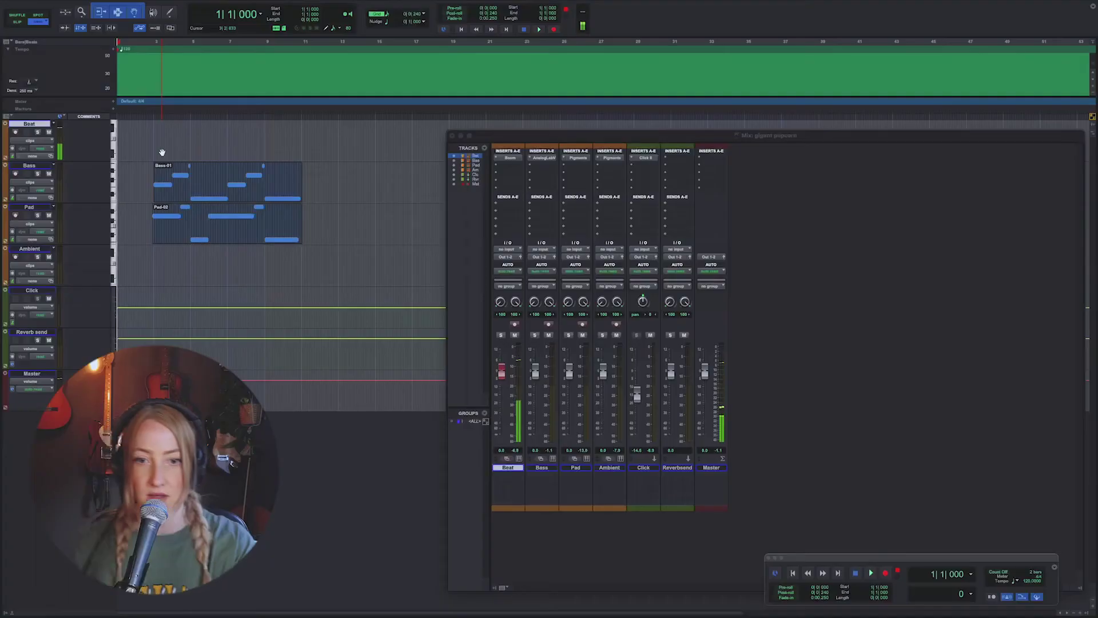
- Insert the Lo-Fi plug-in on the Beat track, set its sample rate to 33075 Hertz and audition the drum sound
left_click(510, 157)
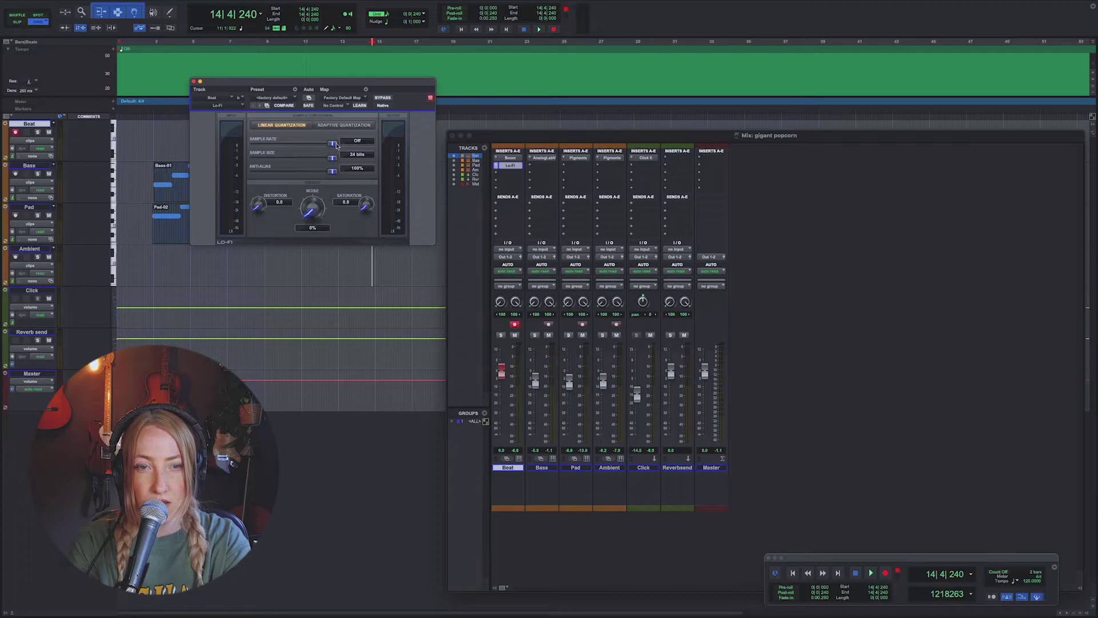
left_click_drag(293, 89, 401, 177)
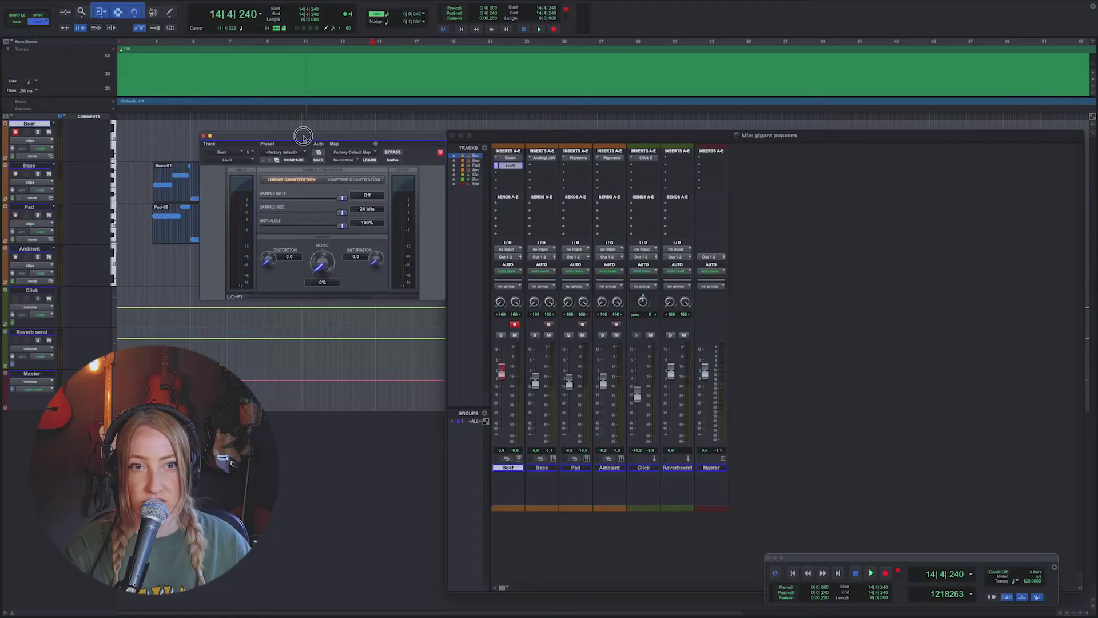
left_click(289, 134)
left_click_drag(289, 133, 288, 135)
key("shift+r")
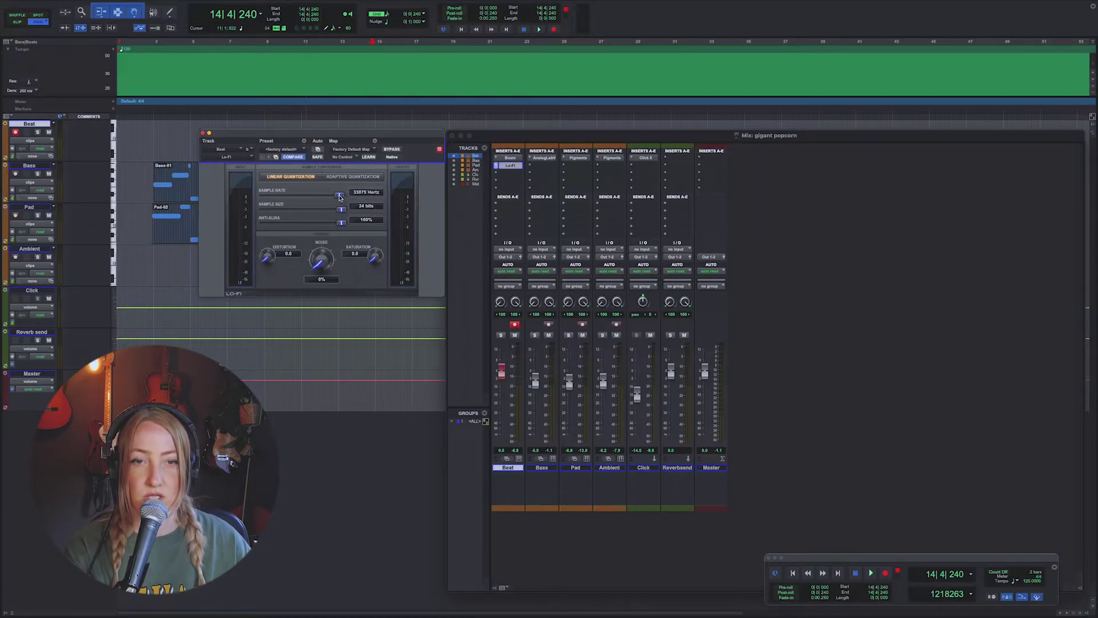
key("shift+r")
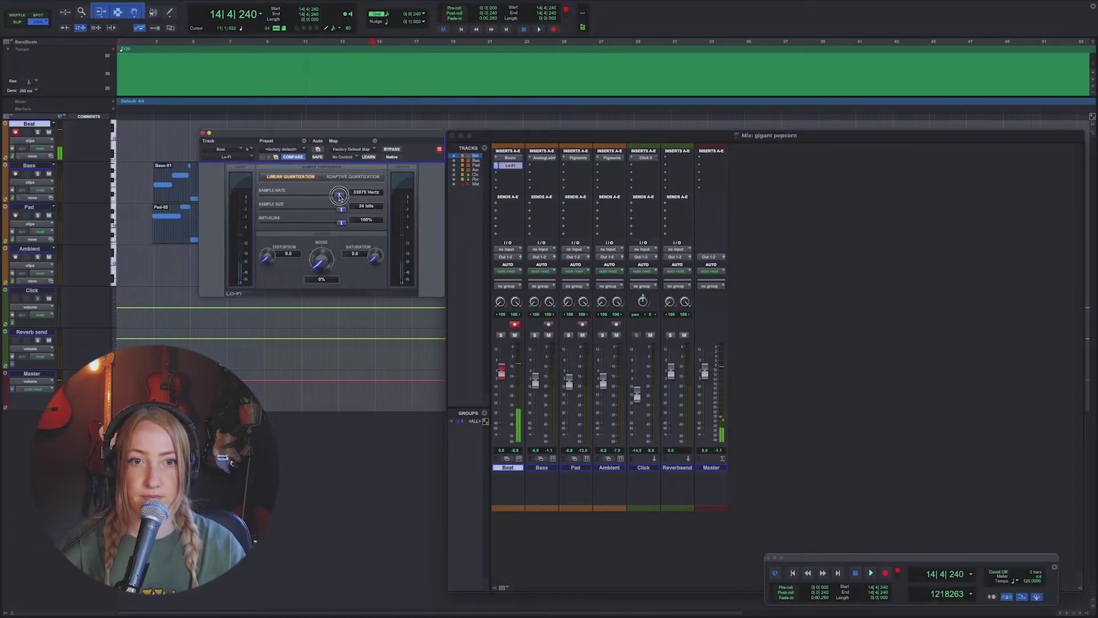
key("shift+r")
key("shift+r")
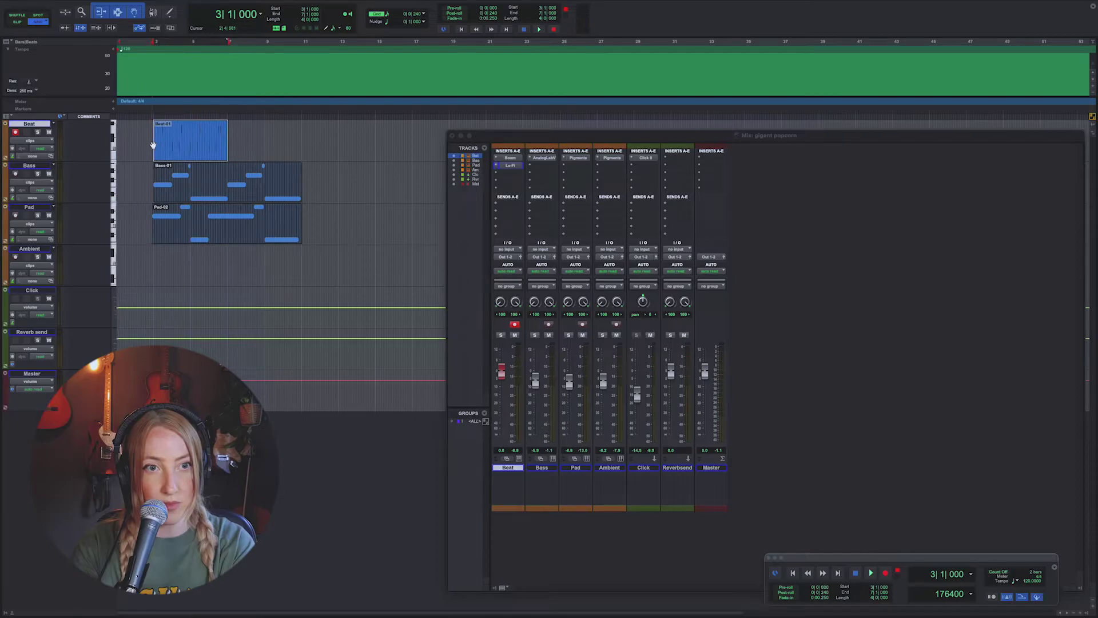
- Extend the Beat clip's start to 2|4|720 and quantize its notes to a 1/16 note grid
left_click_drag(155, 141, 152, 143)
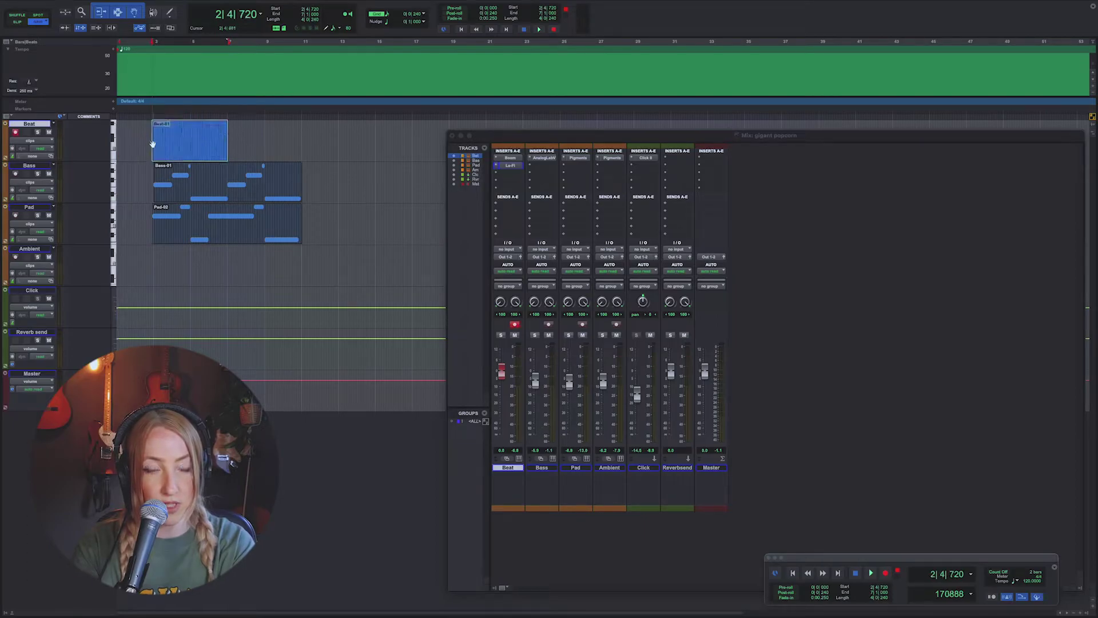
key("alt+0")
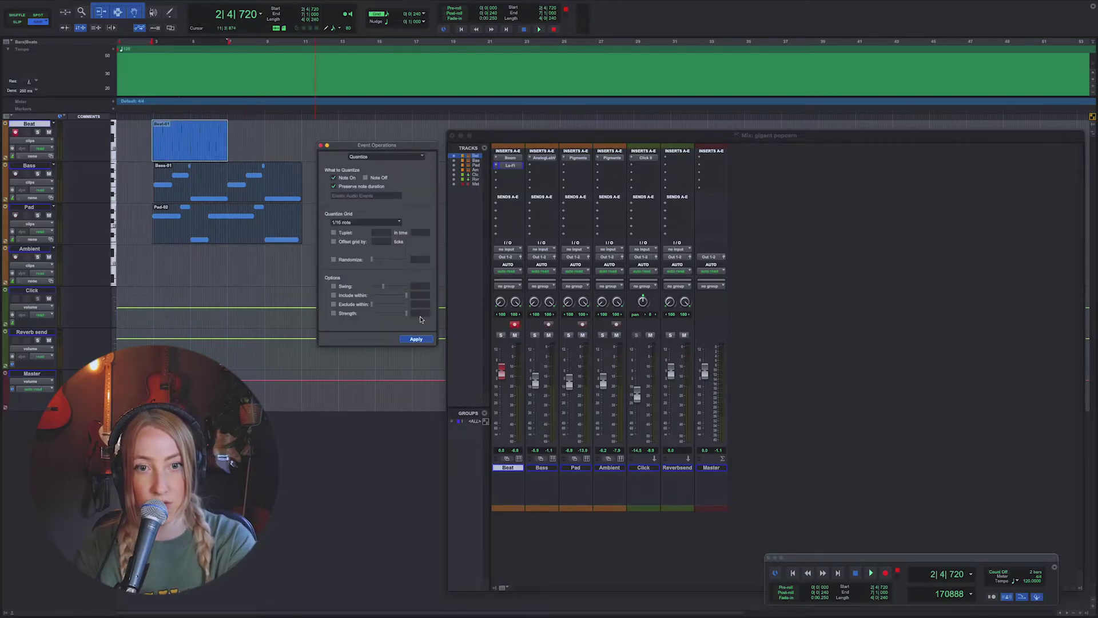
left_click(182, 154)
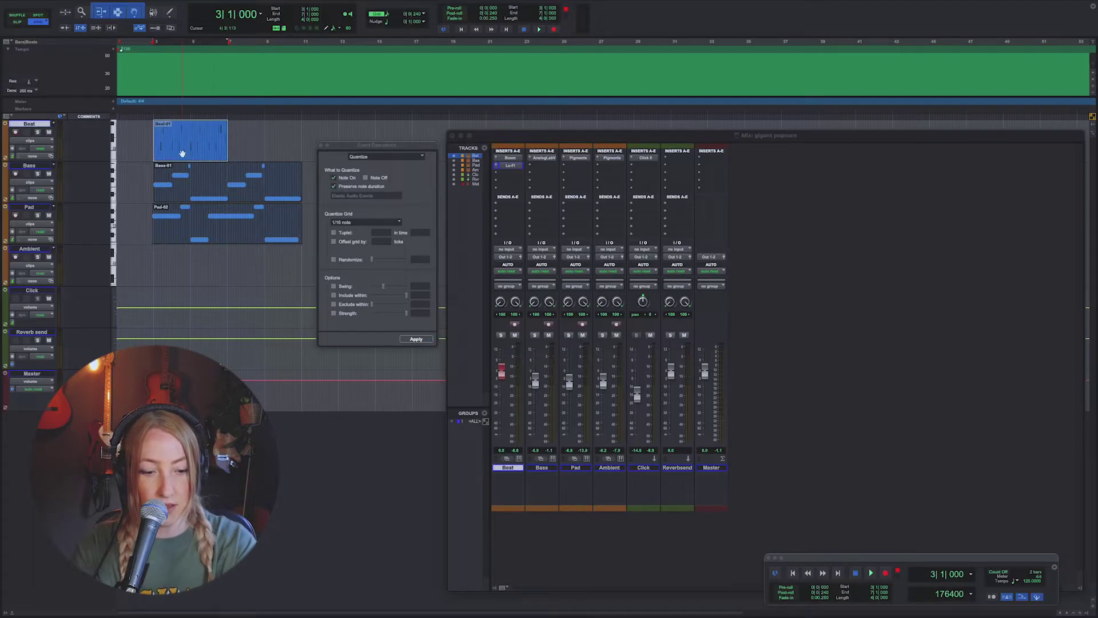
- Paste a copy of the Beat clip at bar 7, directly after the original clip
left_click(229, 142)
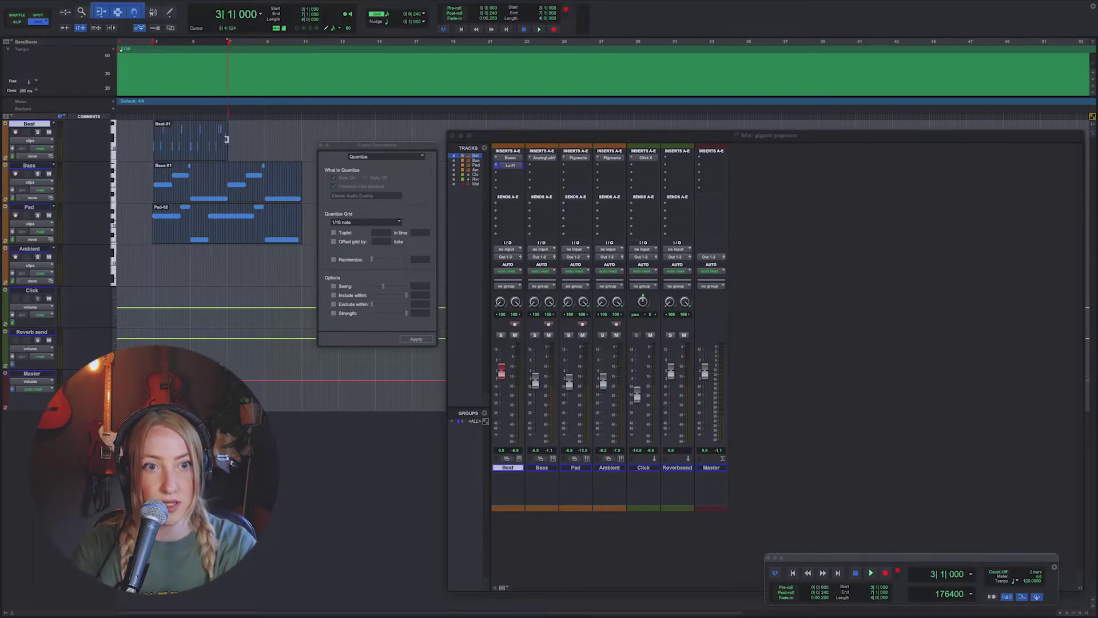
left_click(229, 140)
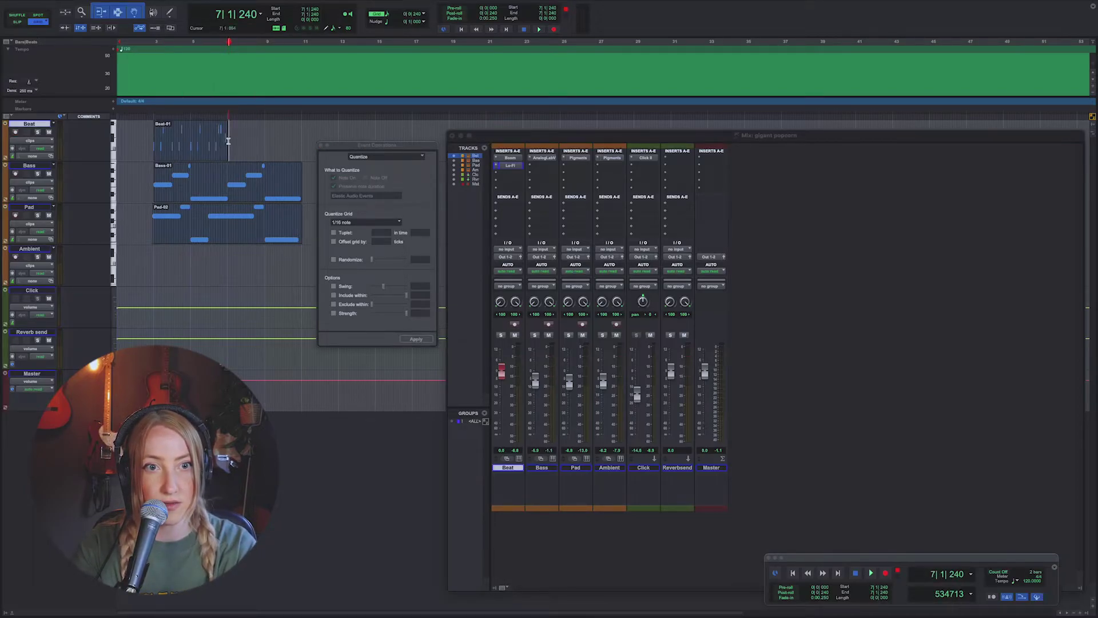
key("super+v")
- Play back the parts and record a MIDI part on the Ambient track
key("space")
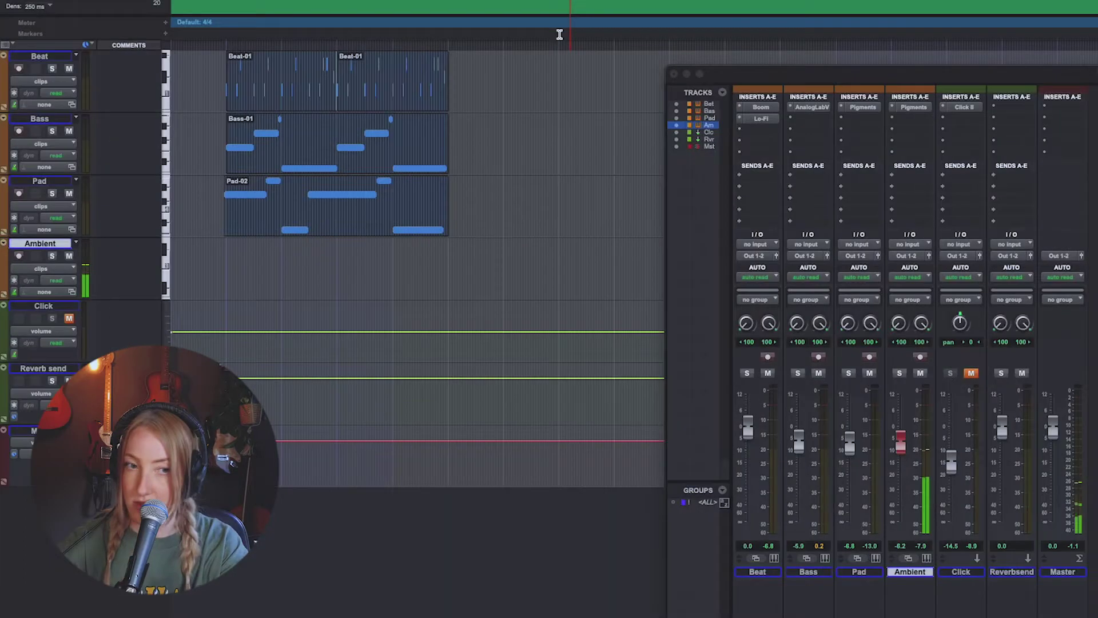
key("super+space")
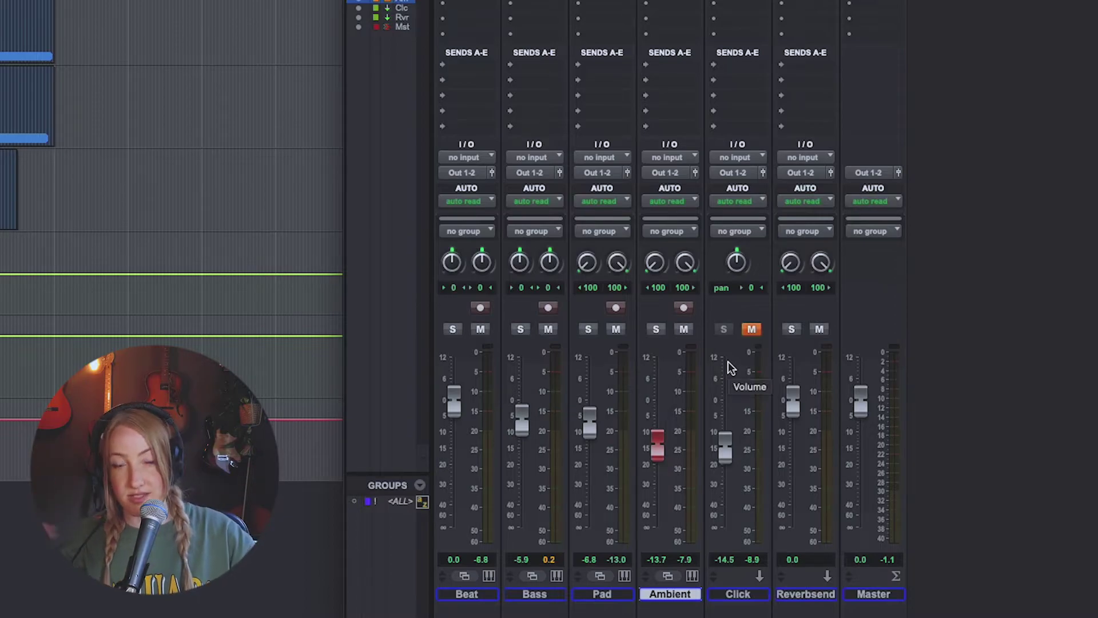
- Insert the stereo D-Verb multichannel plug-in on the Reverbsend track
left_click(813, 597)
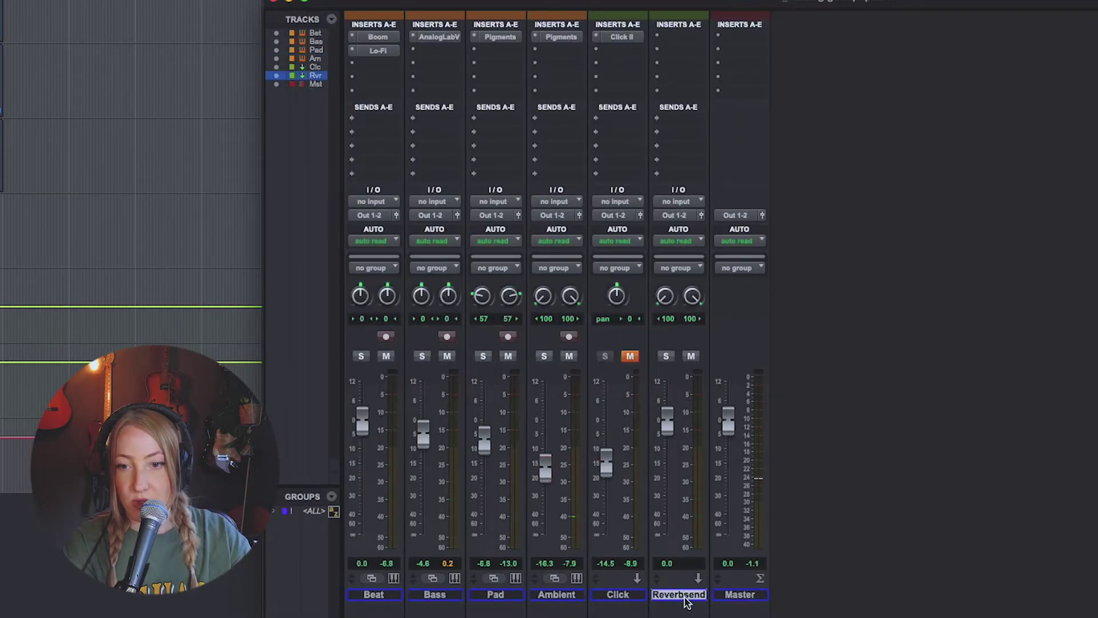
left_click(677, 38)
mouse_move(782, 39)
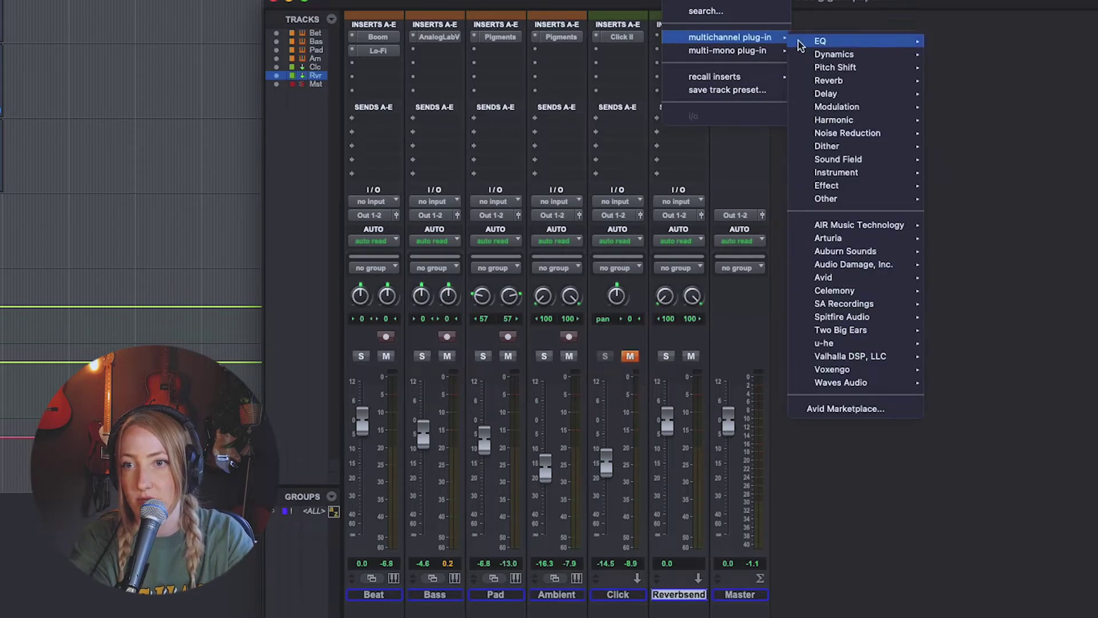
mouse_move(851, 86)
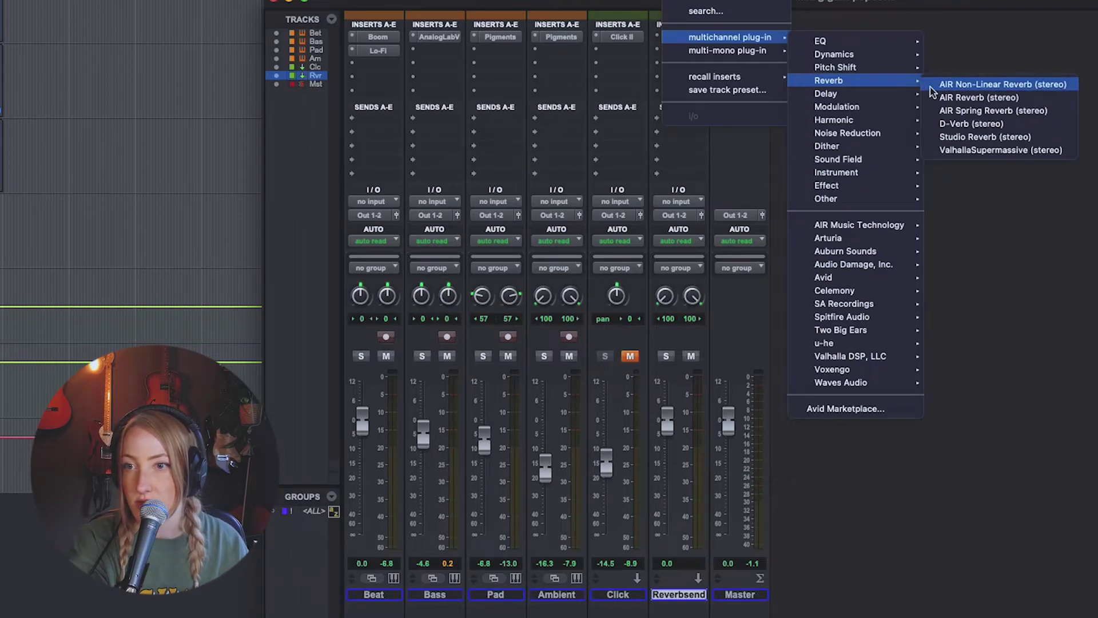
left_click(967, 124)
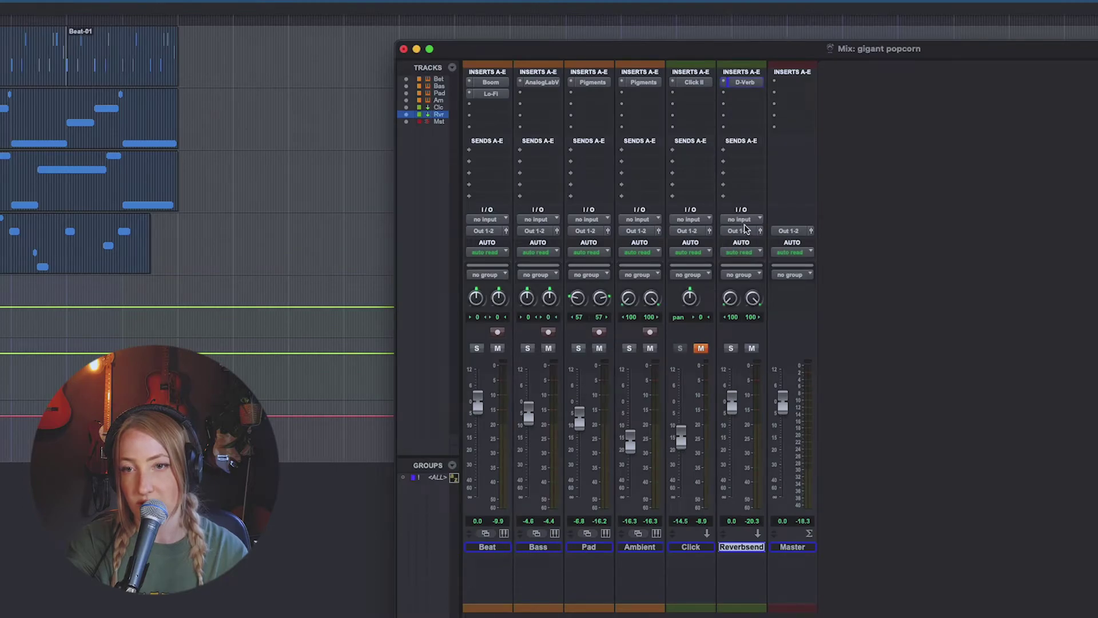
- Set the Reverbsend track's input to the Reverb (Stereo) bus
left_click(745, 222)
mouse_move(746, 222)
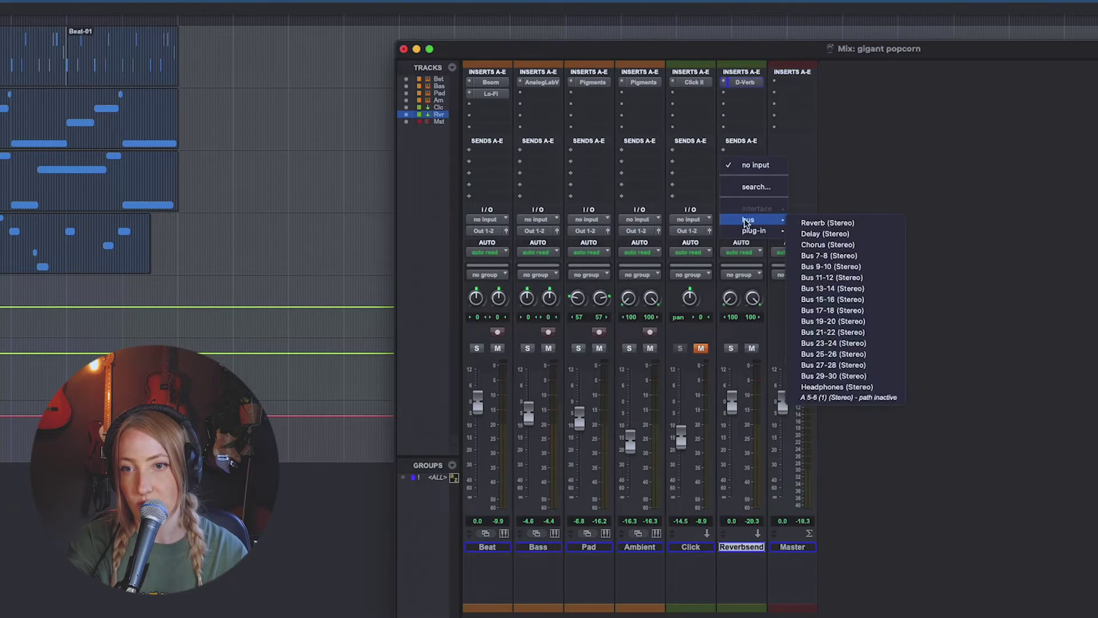
left_click(819, 223)
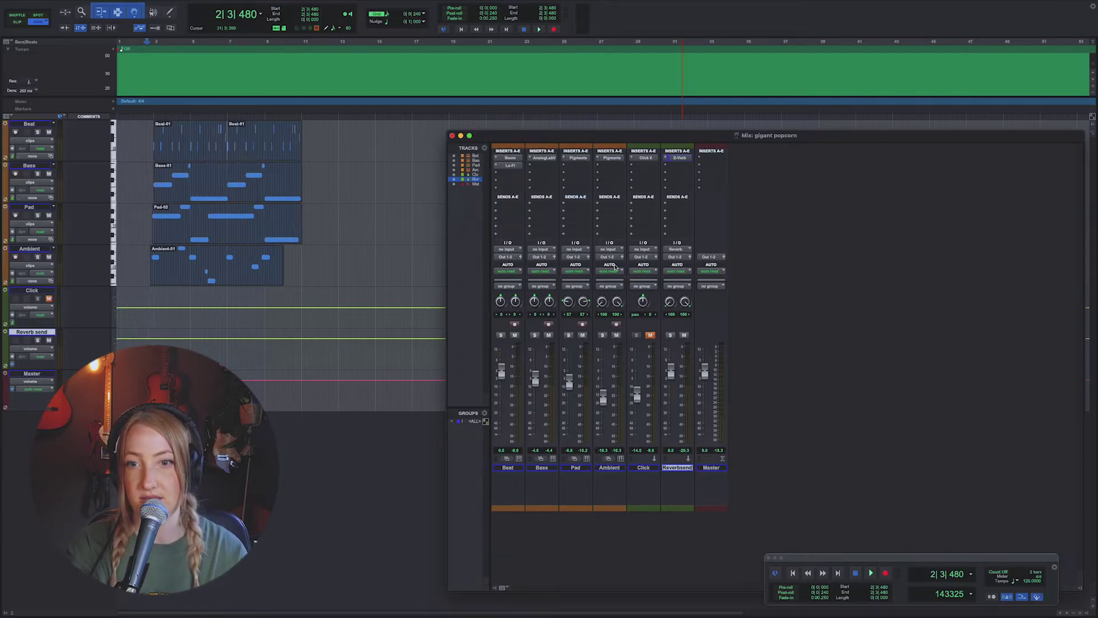
- Add a send from the Ambient track to the Reverb (Stereo) bus and raise its send level
left_click(608, 204)
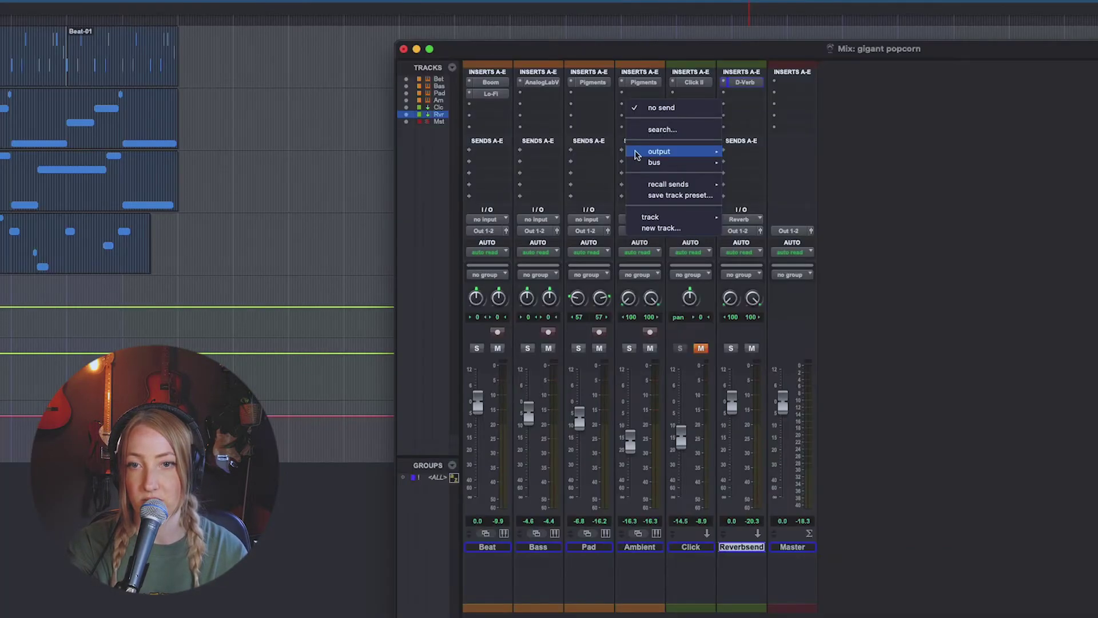
mouse_move(657, 171)
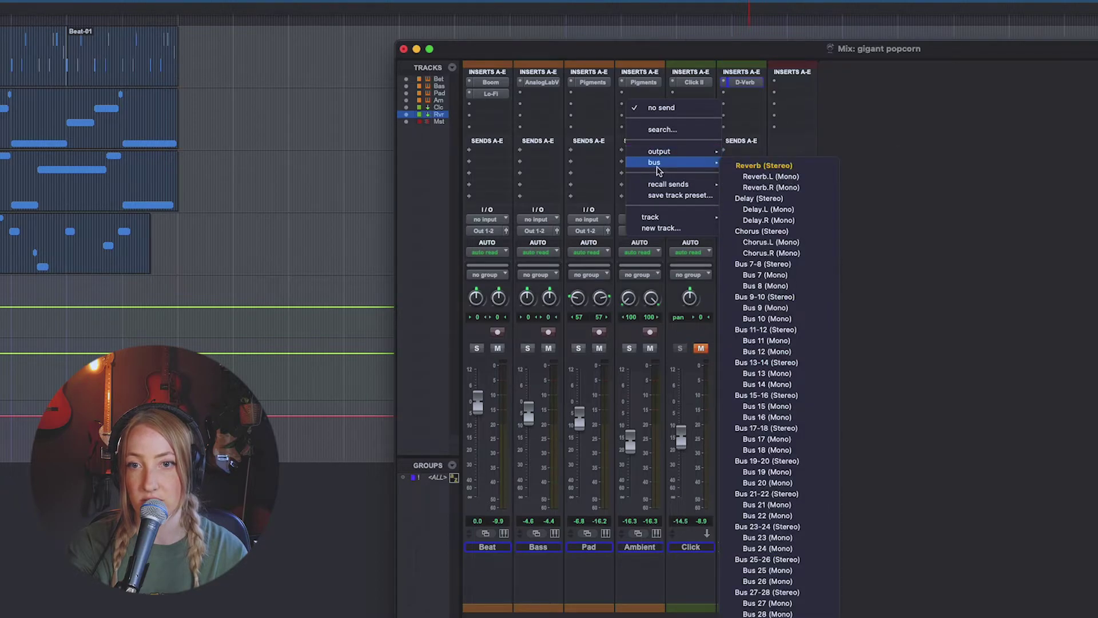
left_click(753, 166)
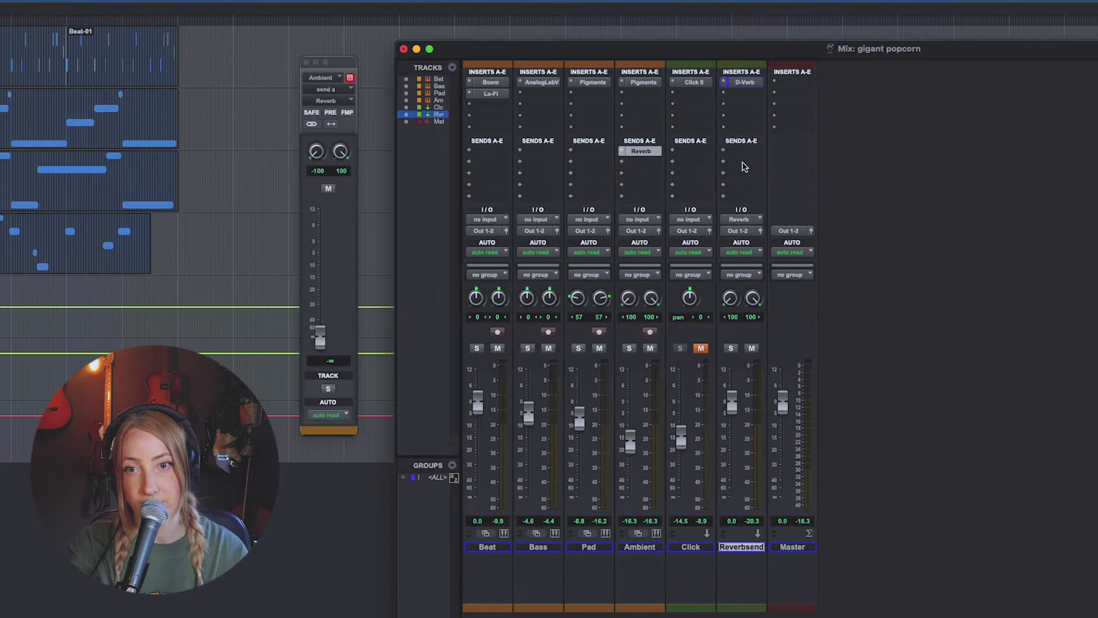
left_click_drag(321, 348, 320, 252)
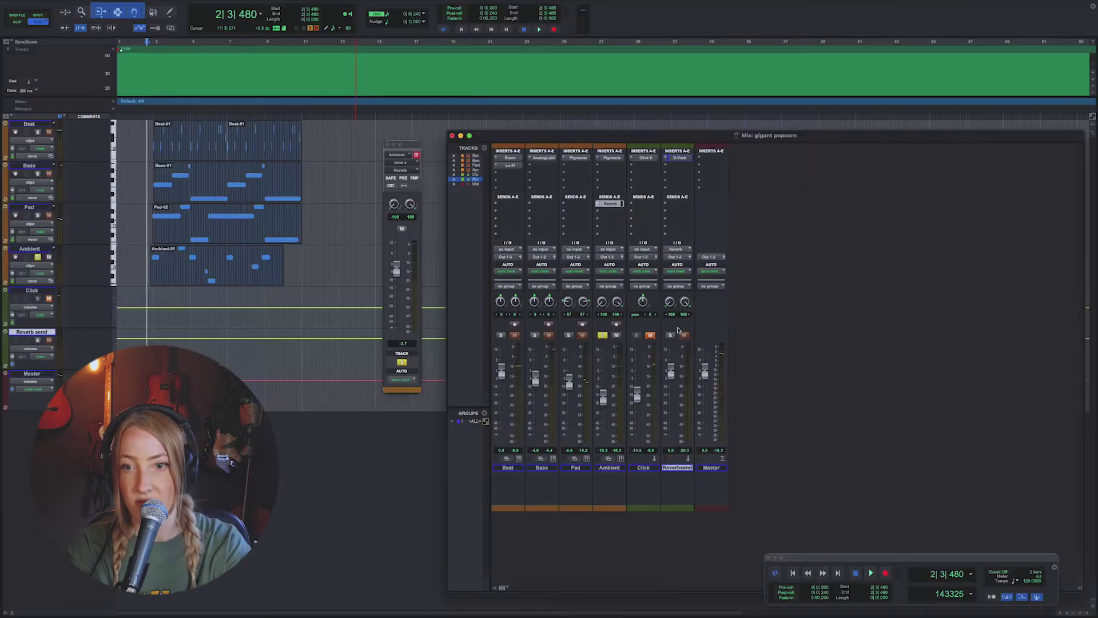
- Solo the Reverbsend track and raise the Ambient track's reverb send to about +8 dB during playback
left_click(671, 335)
key("space")
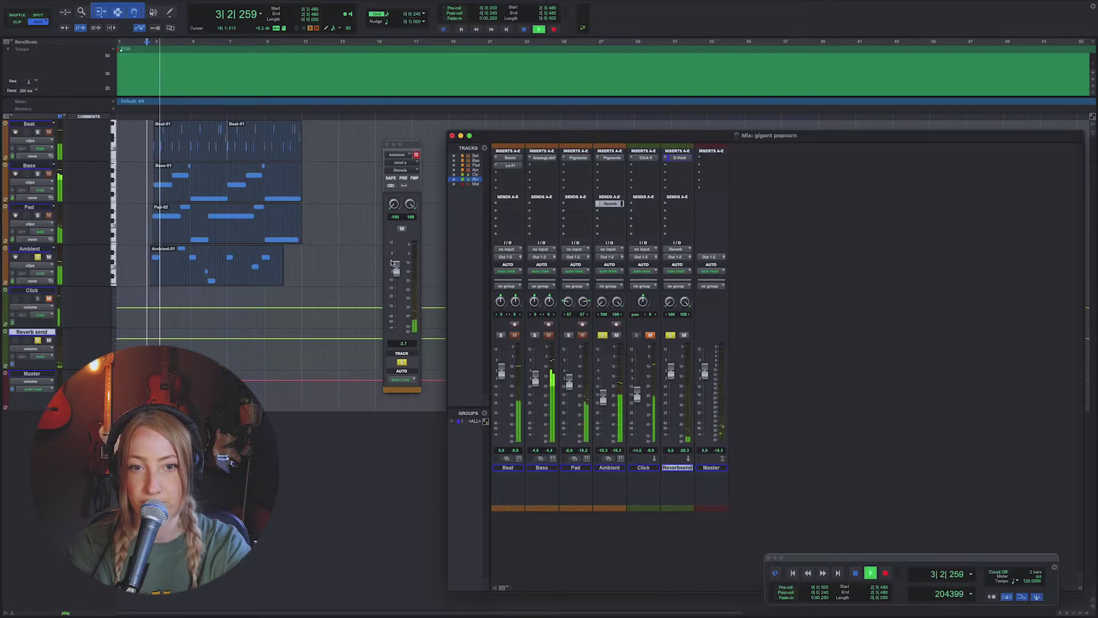
left_click_drag(395, 264, 396, 252)
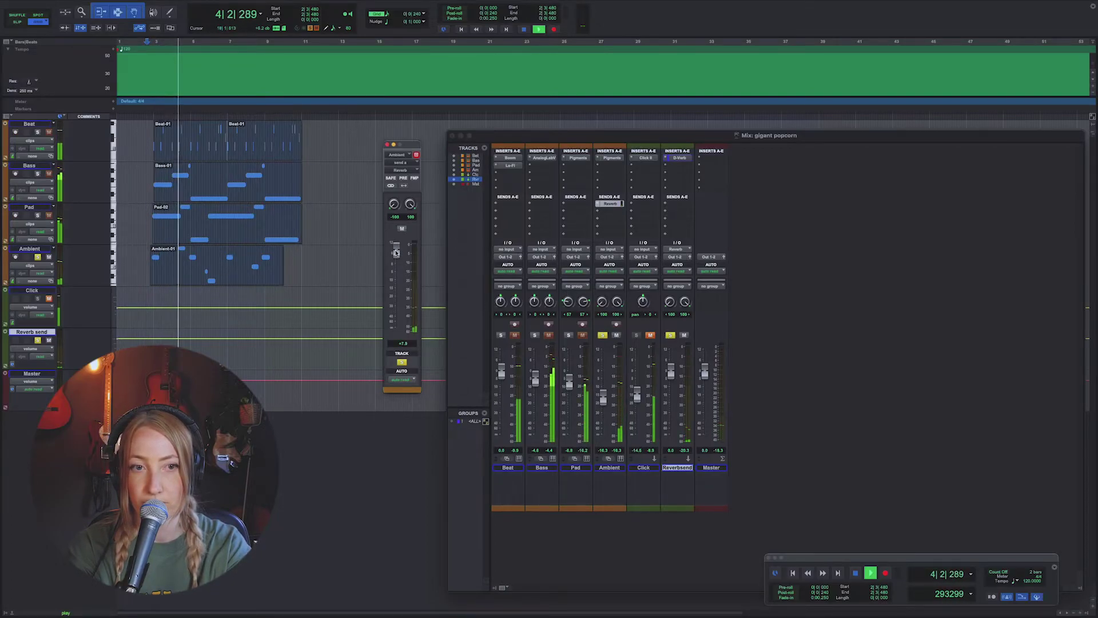
key("space")
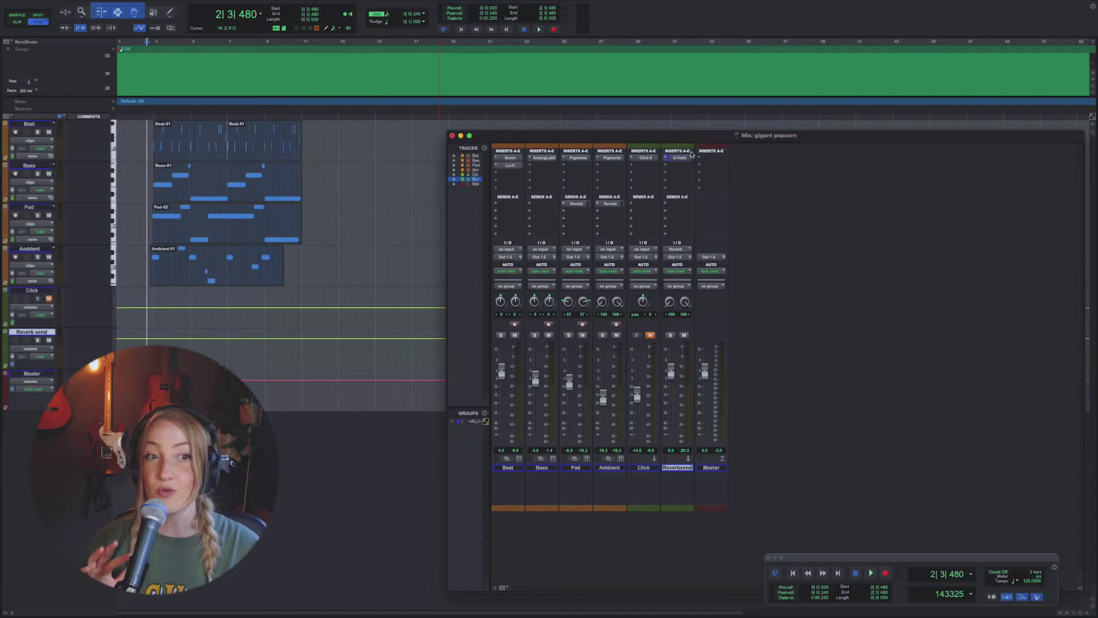
- Insert the stereo Maxim multichannel plug-in from the Dynamics category on the Master track and move its plug-in window
mouse_move(683, 137)
left_mouse_down()
mouse_move(676, 101)
mouse_move(677, 140)
left_mouse_up()
left_click(704, 159)
mouse_move(732, 159)
mouse_move(792, 168)
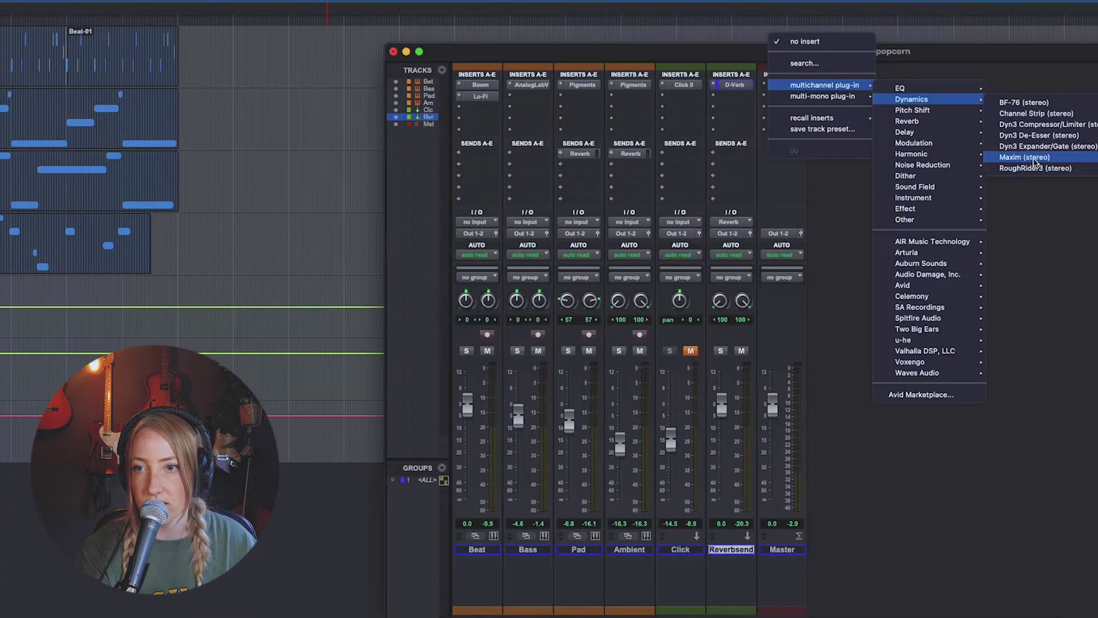
left_click(873, 212)
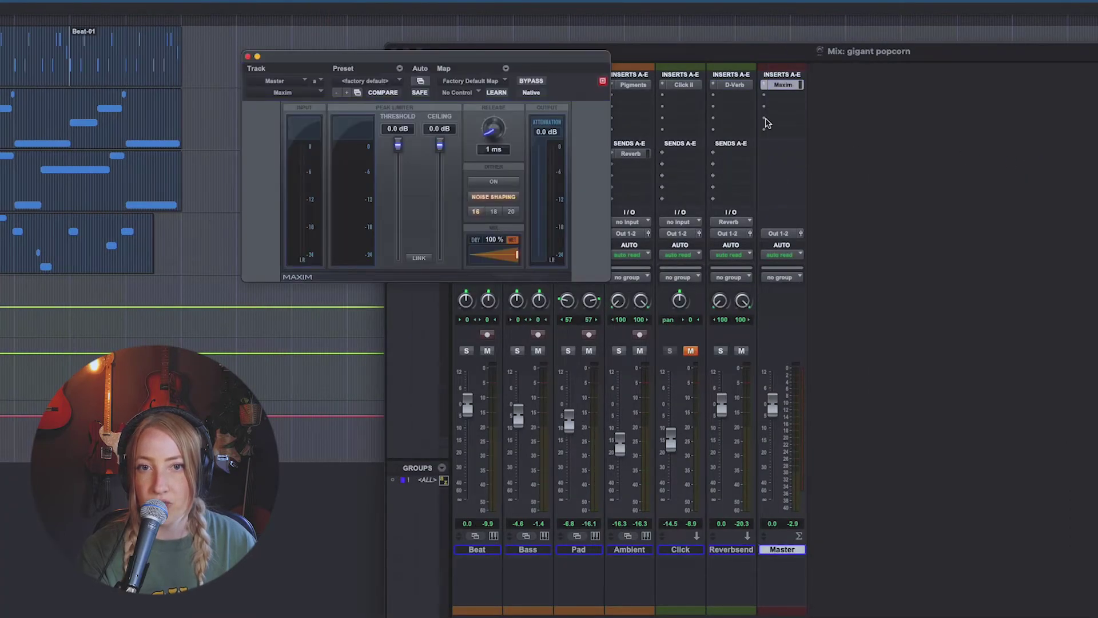
left_click(409, 57)
left_click_drag(409, 57, 695, 96)
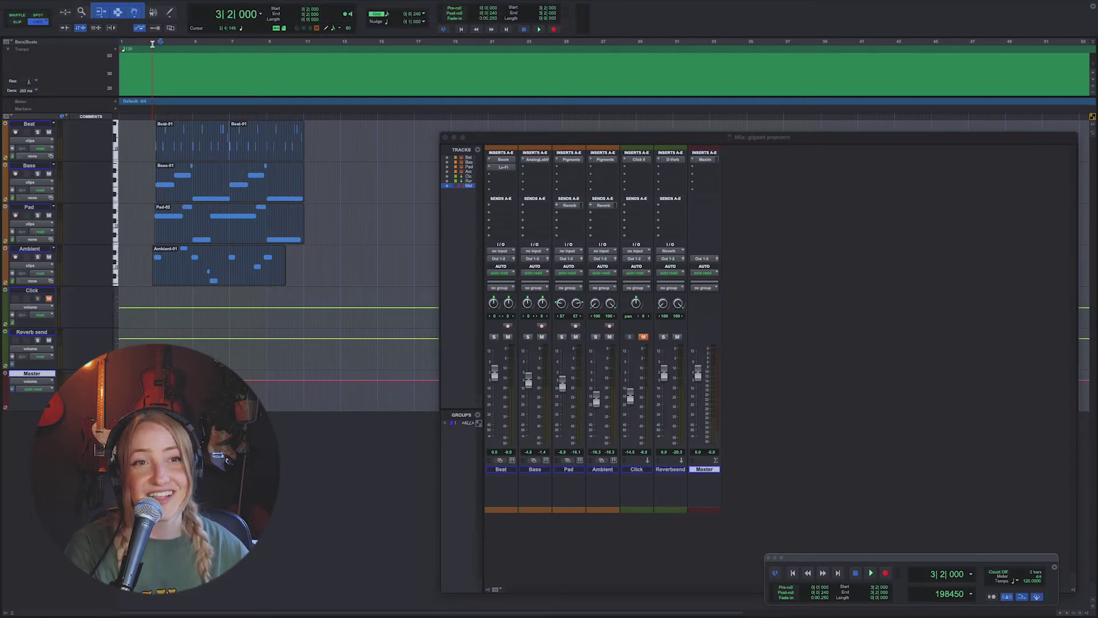
- Select the timeline range covering the whole song on all tracks, from 2|4|000 to 13|2|480
left_click_drag(152, 44, 341, 34)
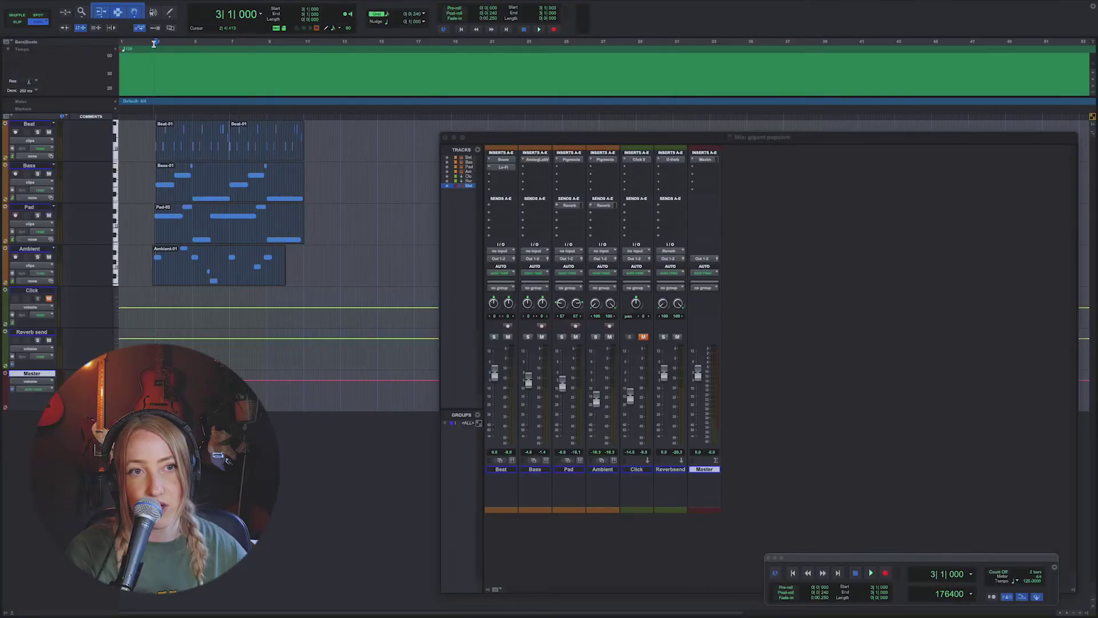
left_click_drag(154, 44, 257, 25)
left_click_drag(368, 10, 500, 24)
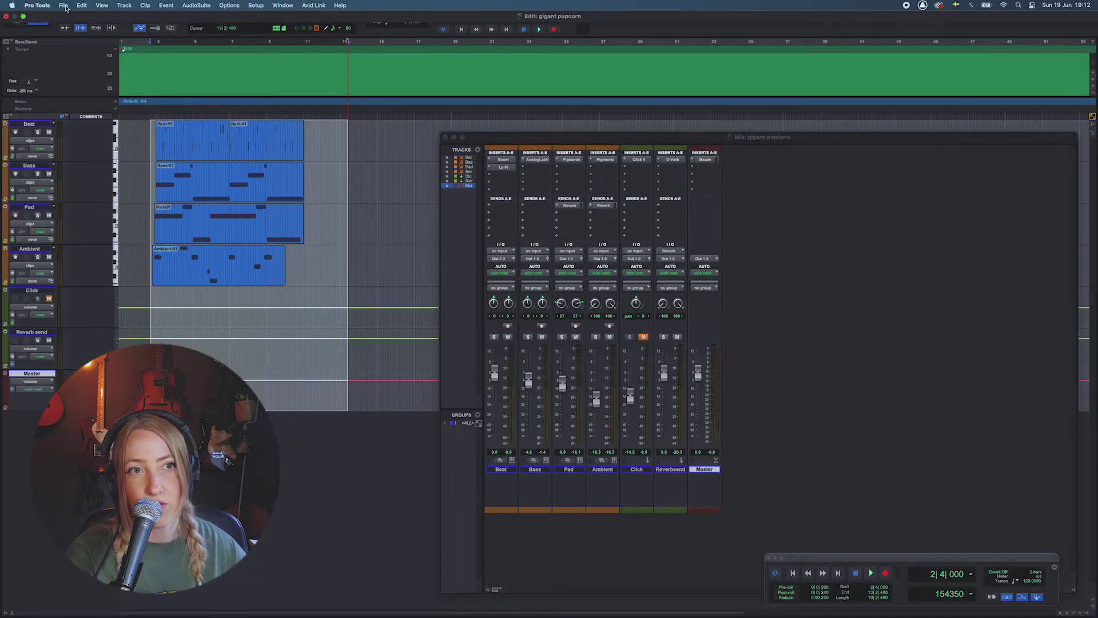
- Start a Bounce Mix of the selected range and set the file type to MP3
left_click(63, 6)
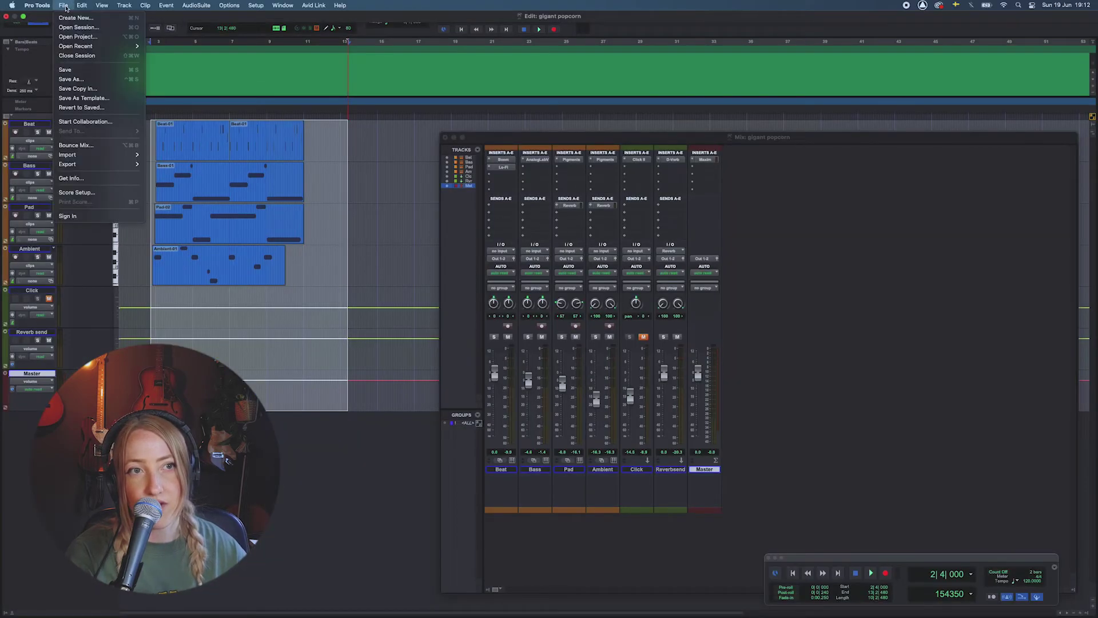
left_click(86, 146)
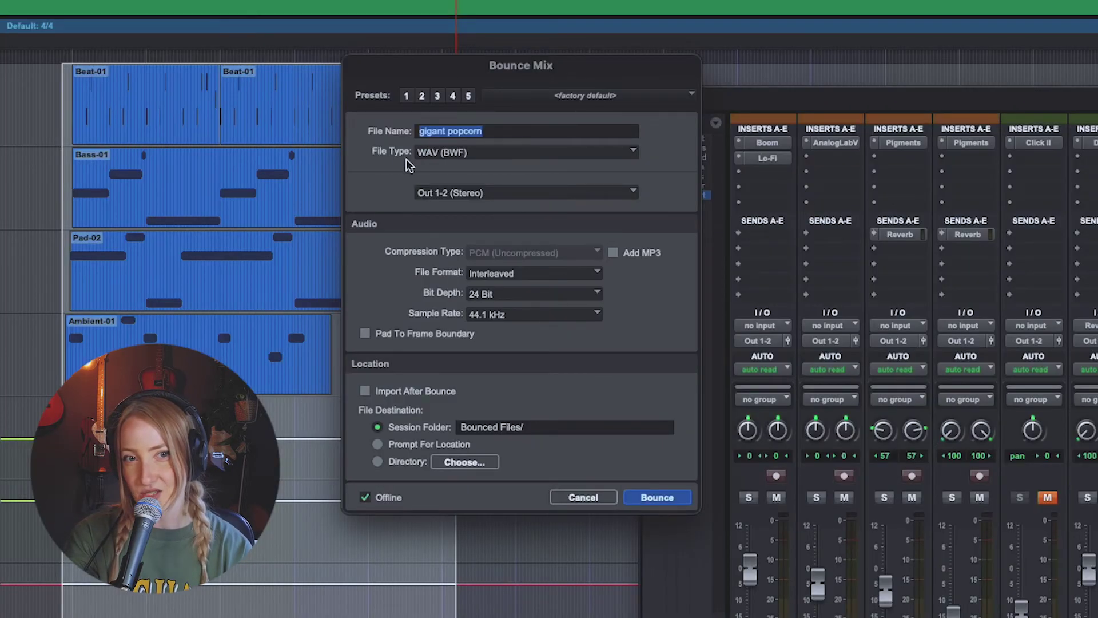
left_click(446, 154)
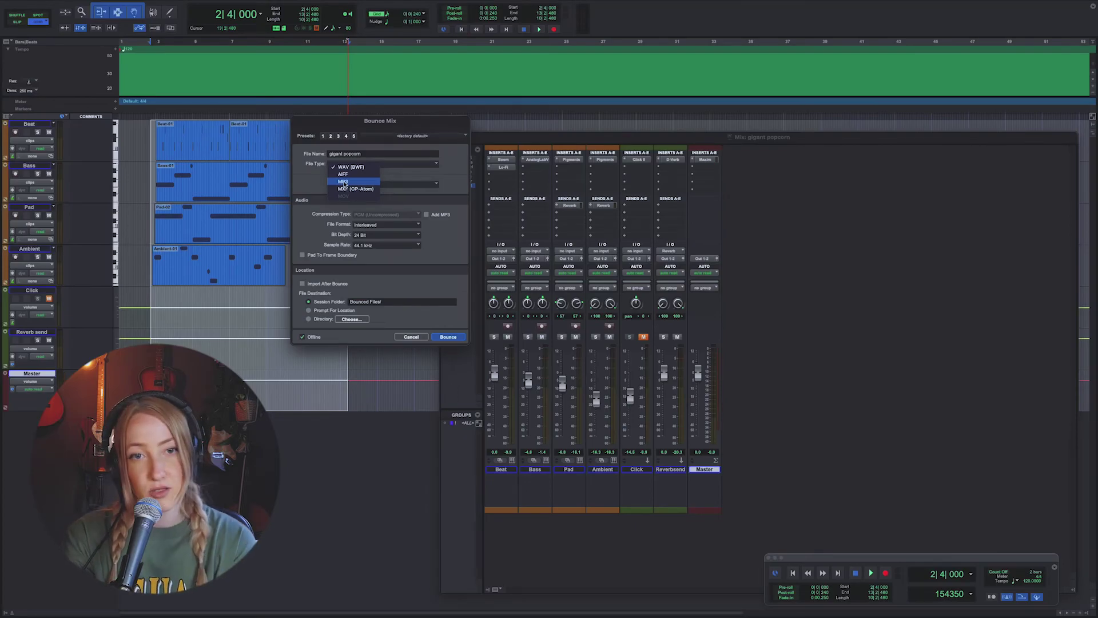
left_click(343, 182)
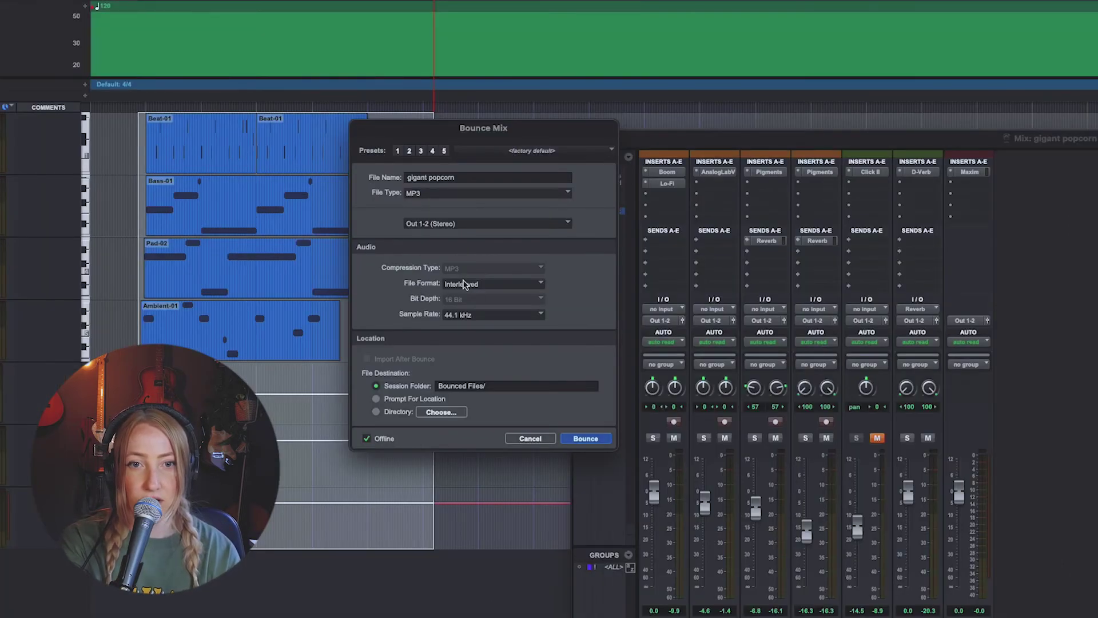
- Keep the Interleaved file format and 44.1 kHz sample rate, and bounce the mix offline to the session's Bounced Files folder
left_click(465, 284)
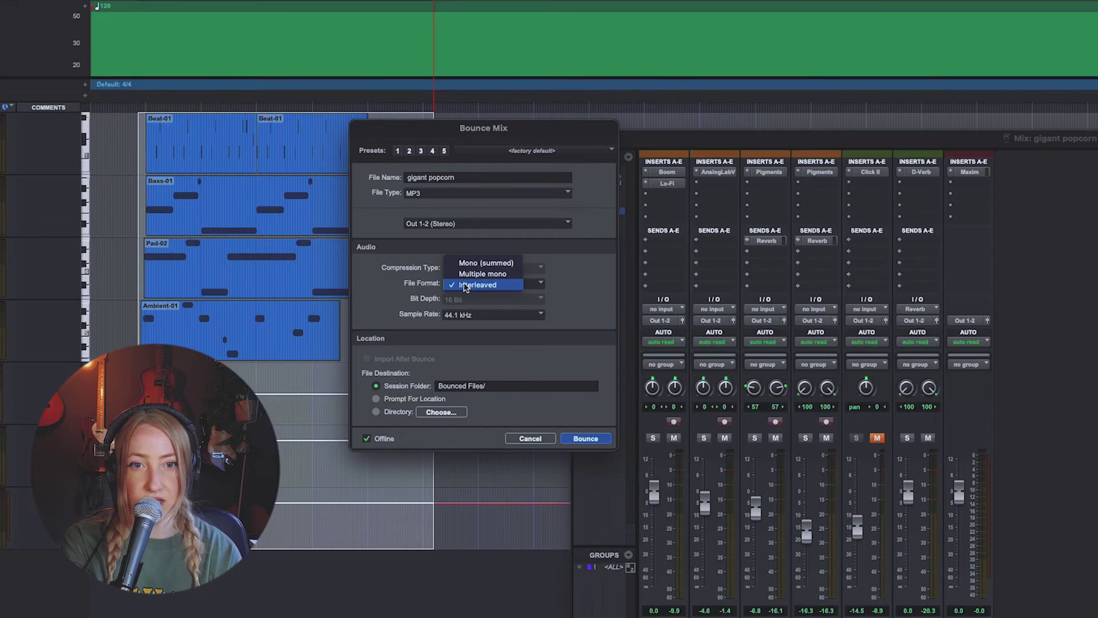
left_click(545, 289)
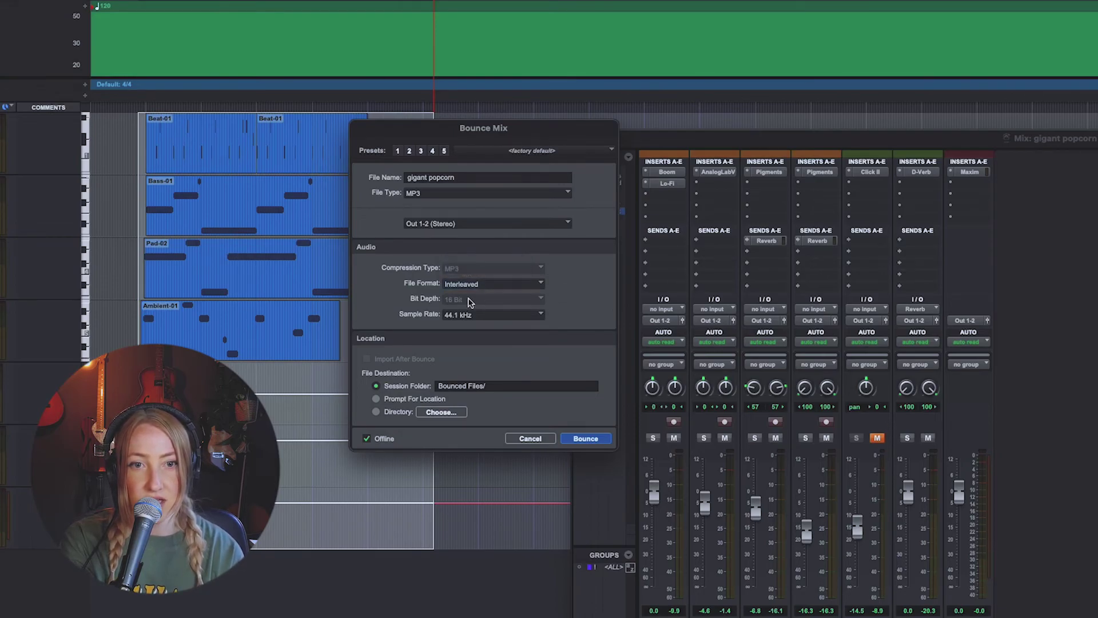
left_click(463, 319)
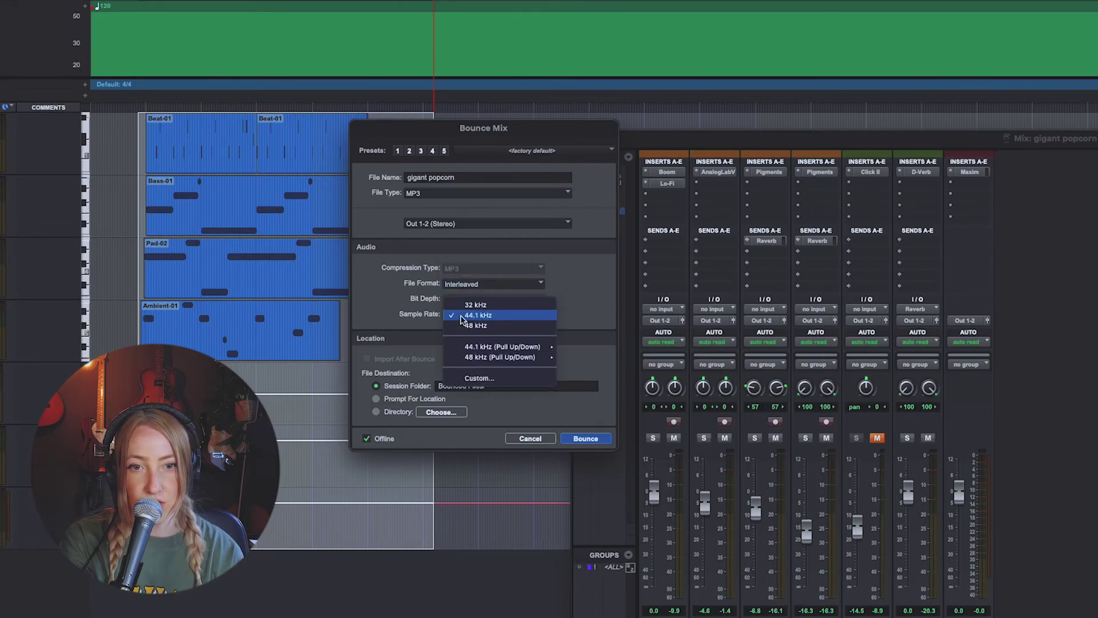
left_click(463, 315)
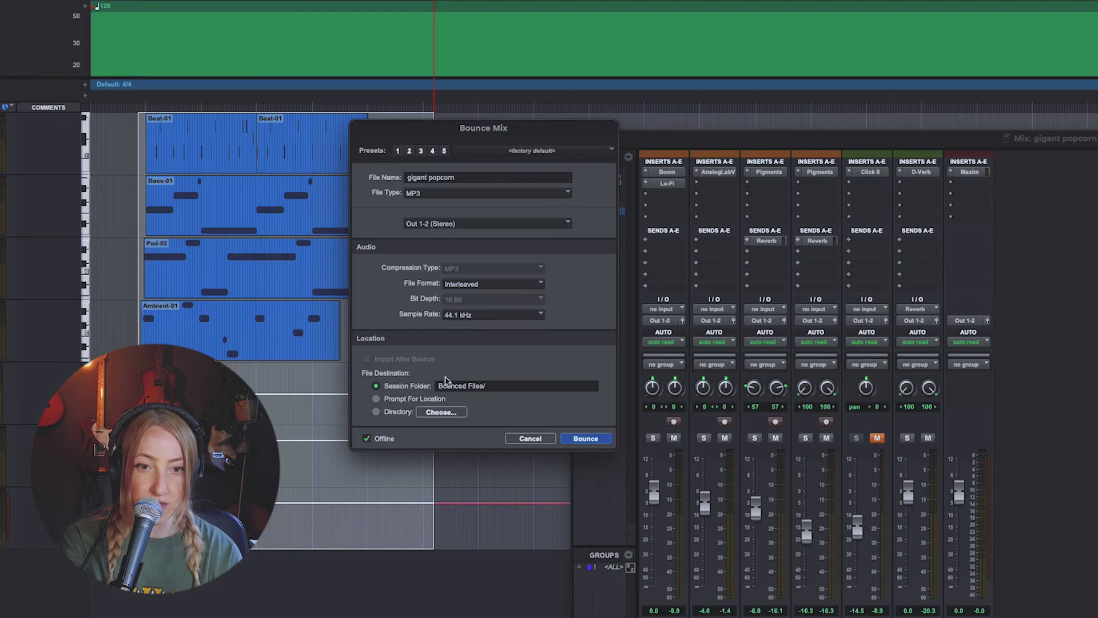
left_click(586, 439)
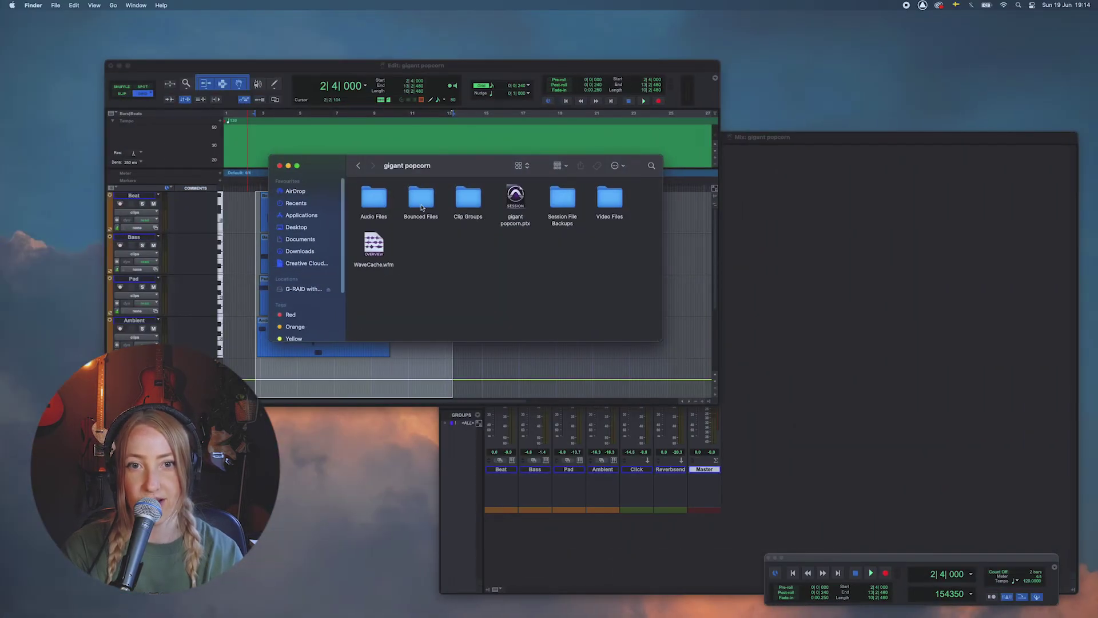
- In Finder, open the gigant popcorn session's Bounced Files folder and select gigant popcorn.mp3
double_click(422, 201)
left_click(374, 197)
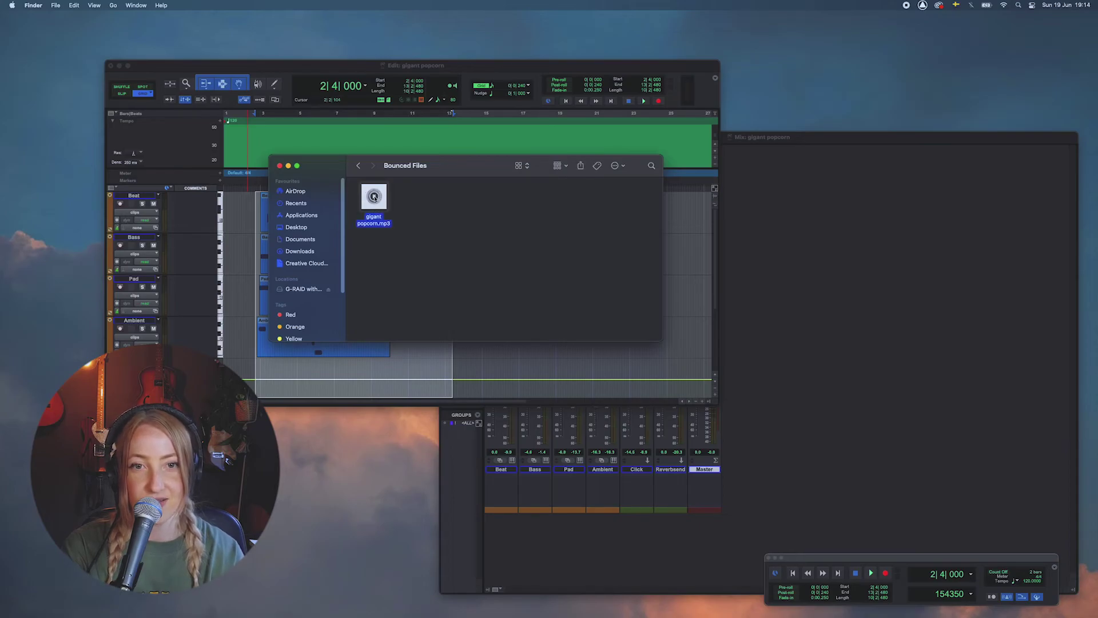